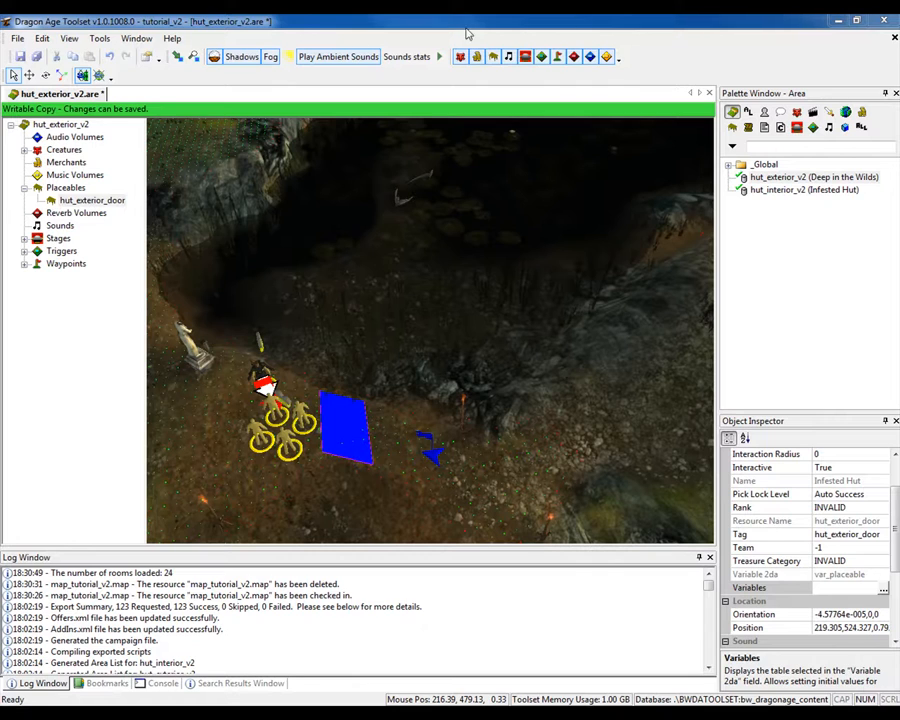
# - Create a new map resource named map_tutorial_v2 in the tutorial_v2 module
pyautogui.click(18, 38)
pyautogui.moveTo(15, 55)
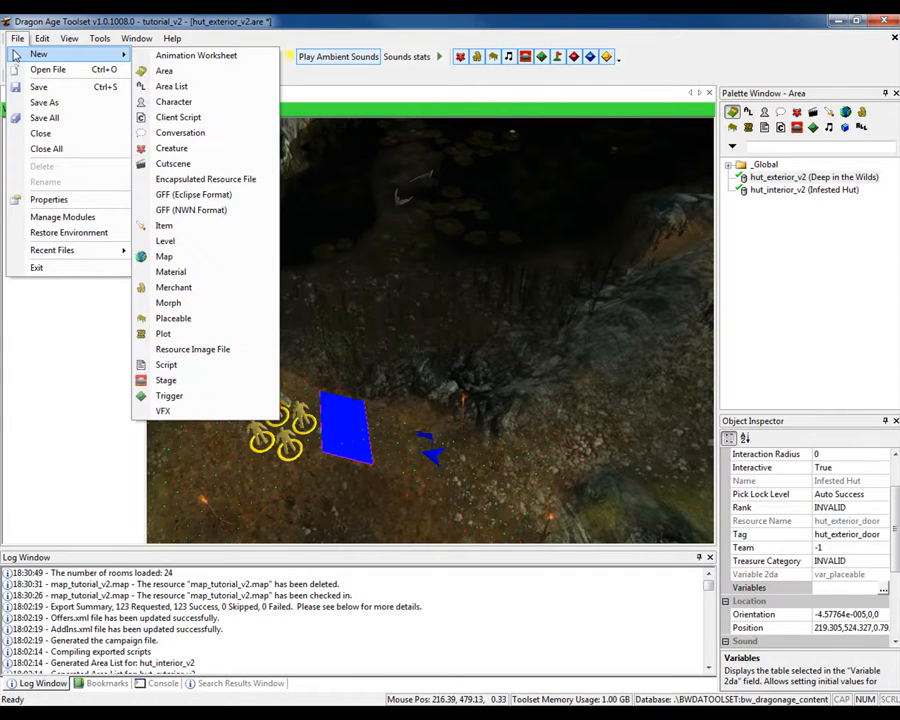
pyautogui.click(193, 258)
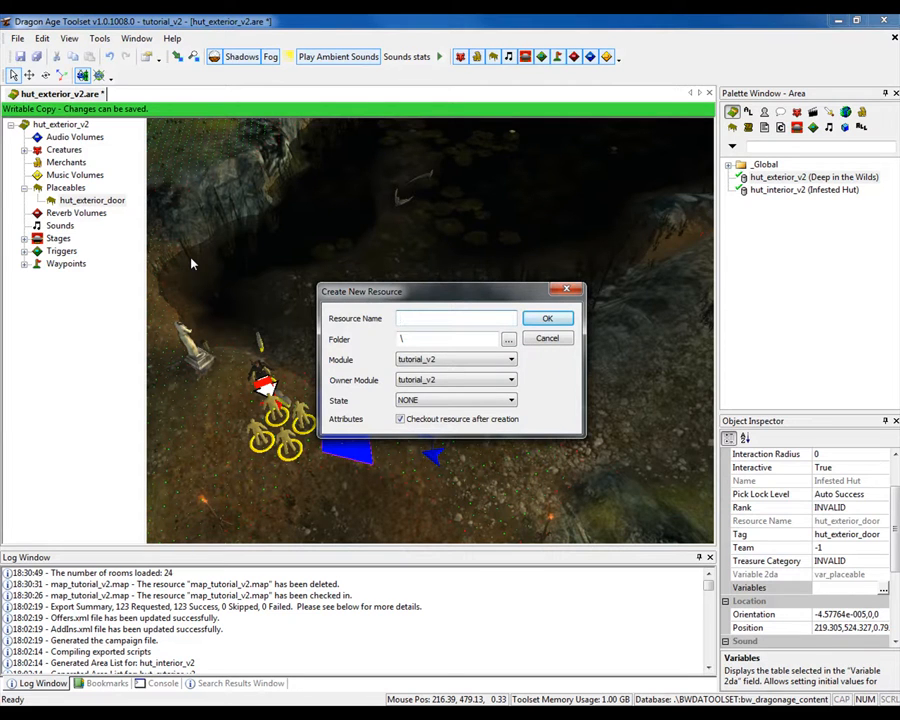
pyautogui.write('map_tutorial_v2')
pyautogui.press('Return')
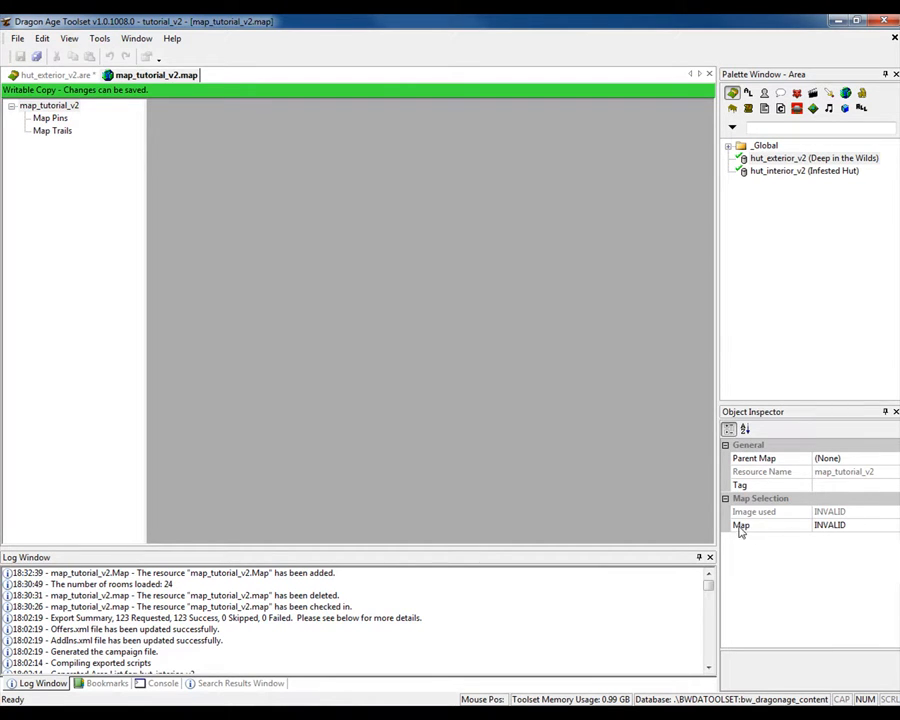
# - Set the new map's Map property to Wide Open World
pyautogui.click(845, 527)
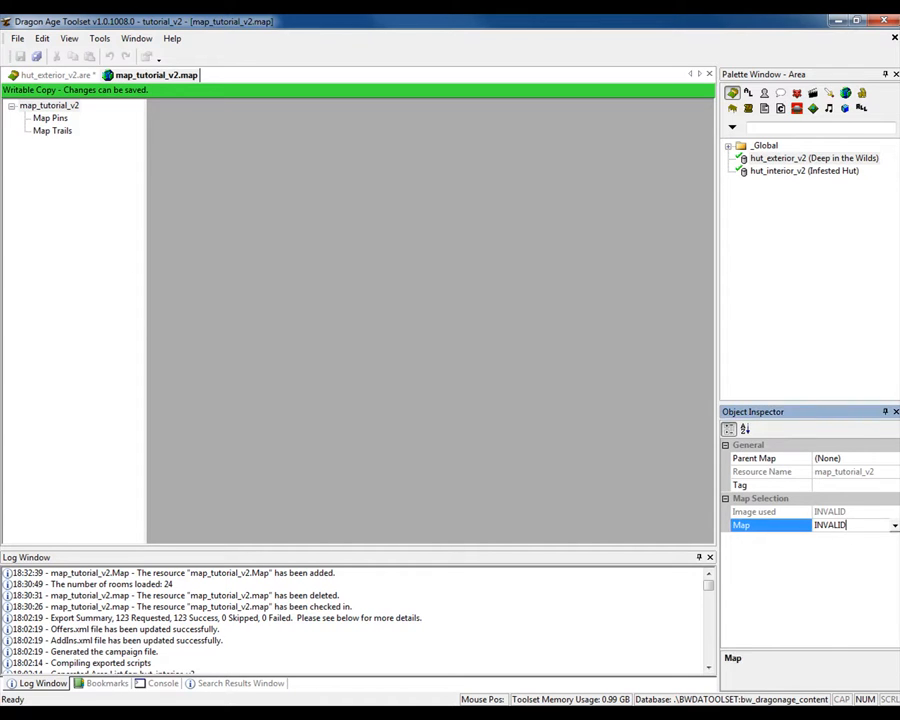
pyautogui.click(894, 527)
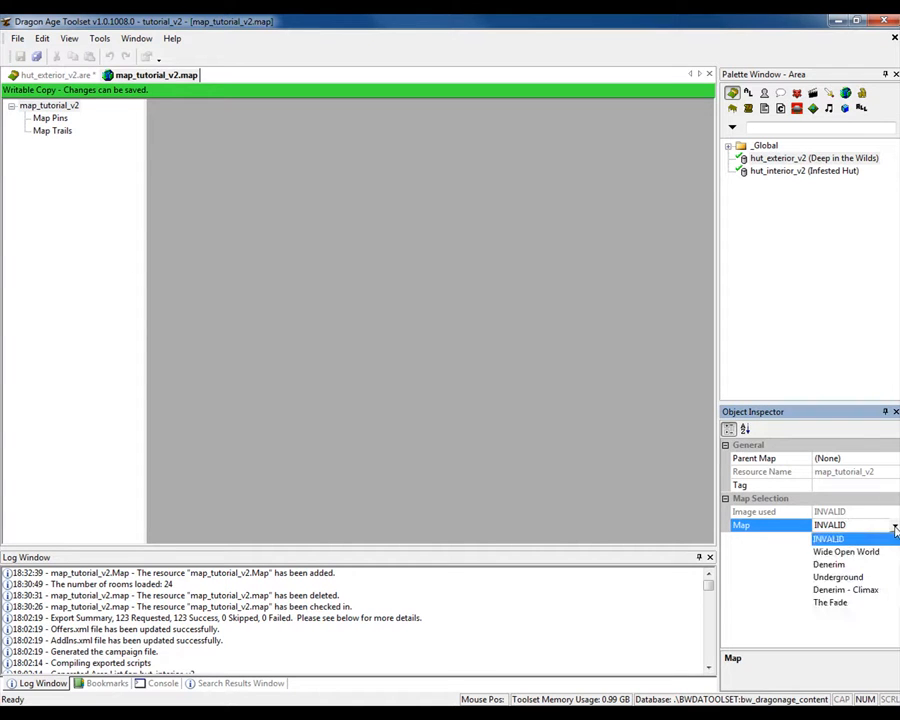
pyautogui.click(852, 552)
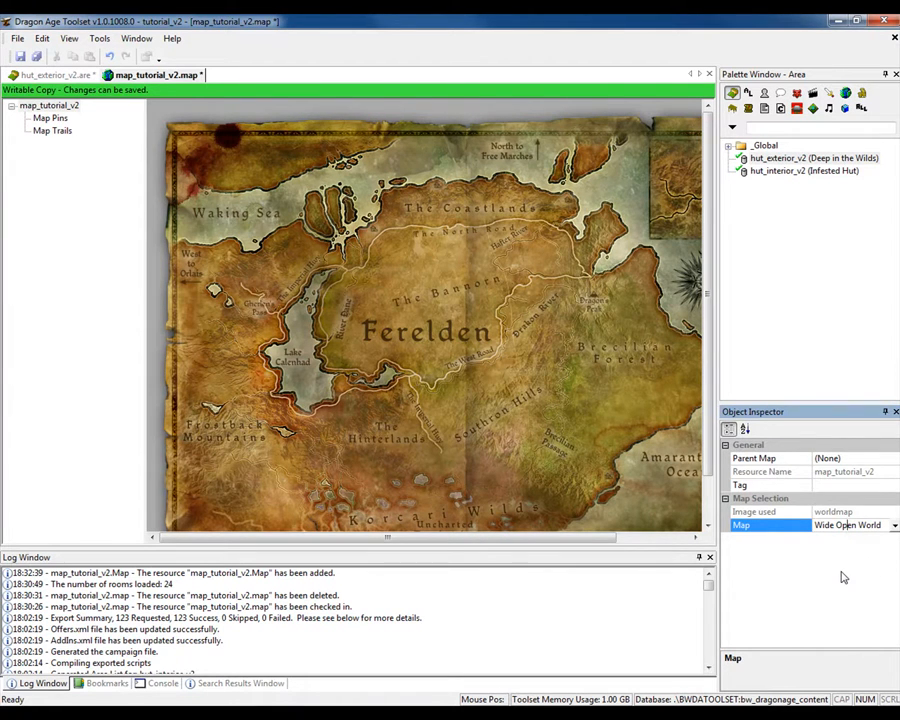
# - Insert a map pin in the Korcari Wilds at about X 481, Y 596
pyautogui.rightClick(549, 498)
pyautogui.click(561, 506)
pyautogui.click(484, 511)
# - Change the Korcari Wilds pin's type to Hut
pyautogui.scroll(-1, 711, 484)
pyautogui.scroll(-1, 711, 484)
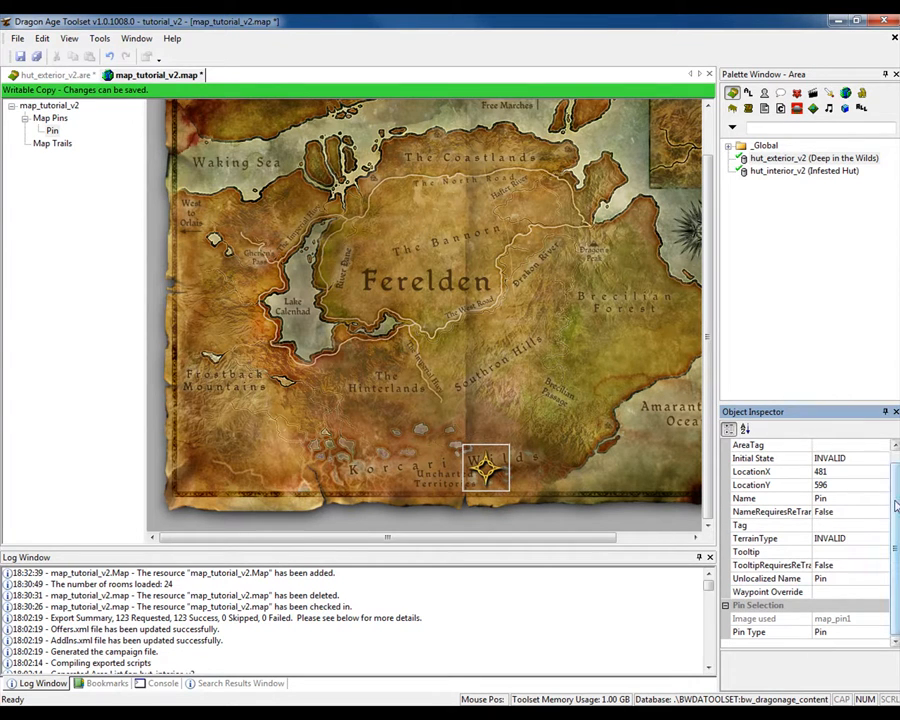
pyautogui.click(864, 634)
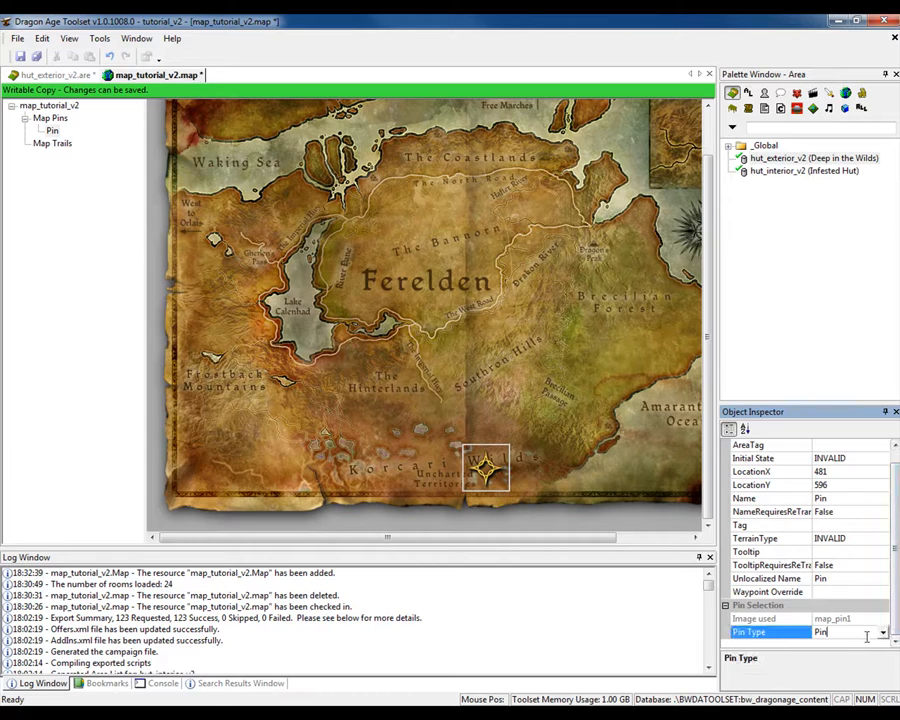
pyautogui.click(882, 631)
pyautogui.scroll(-4, 882, 548)
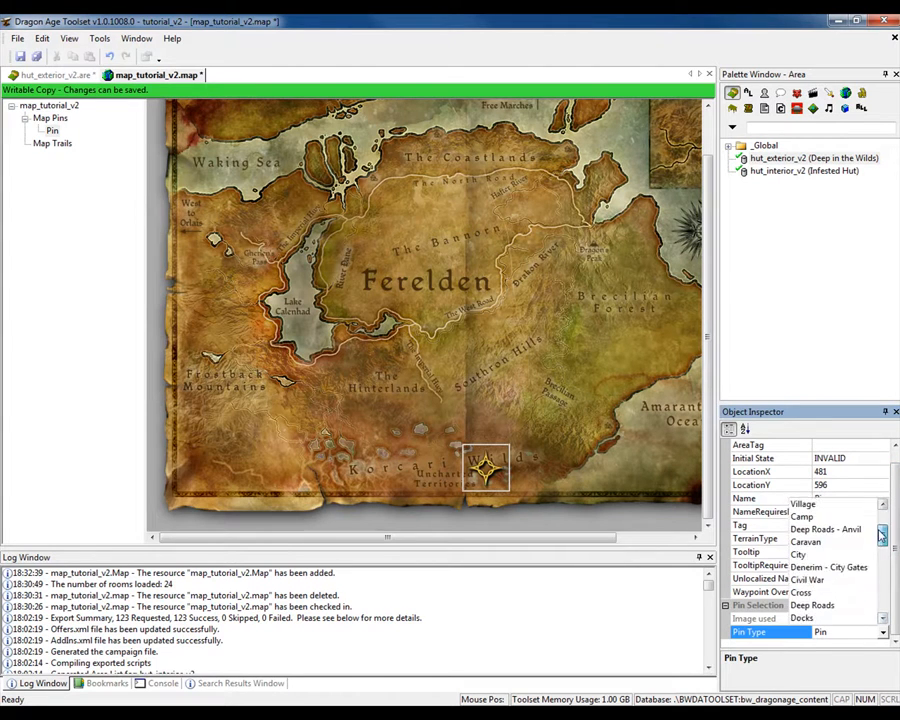
pyautogui.scroll(-1, 882, 548)
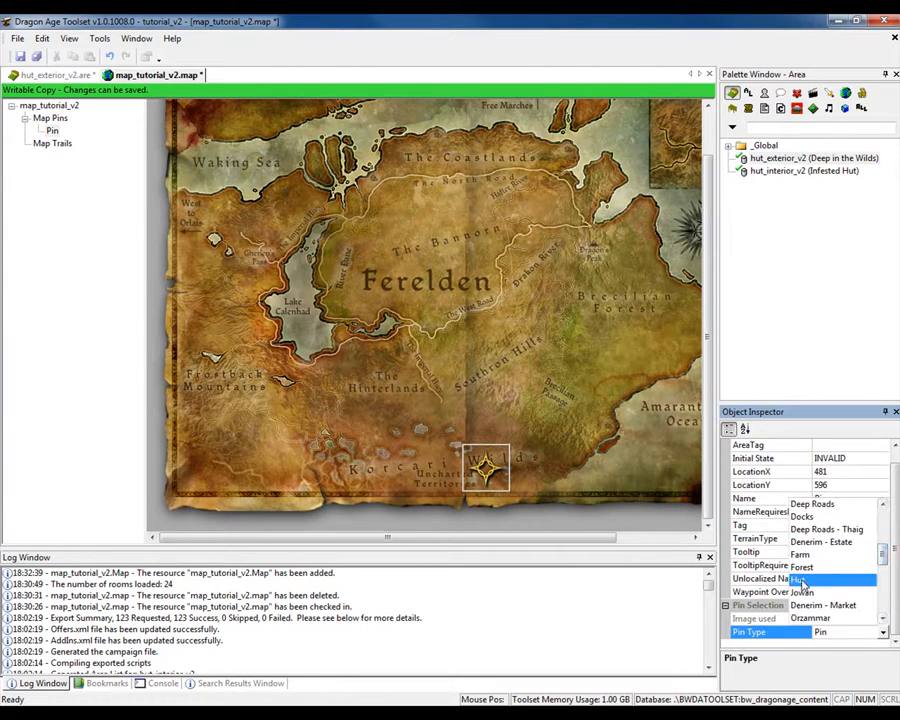
pyautogui.click(805, 584)
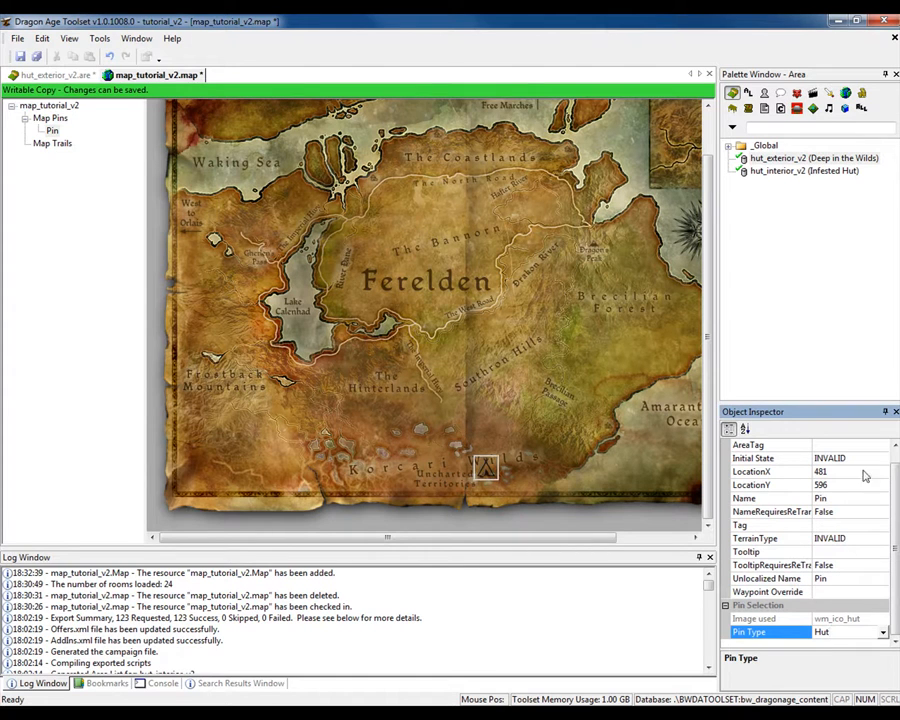
# - Set the pin's area tag to hut_exterior_v2 and its waypoint override to start
pyautogui.scroll(1, 866, 472)
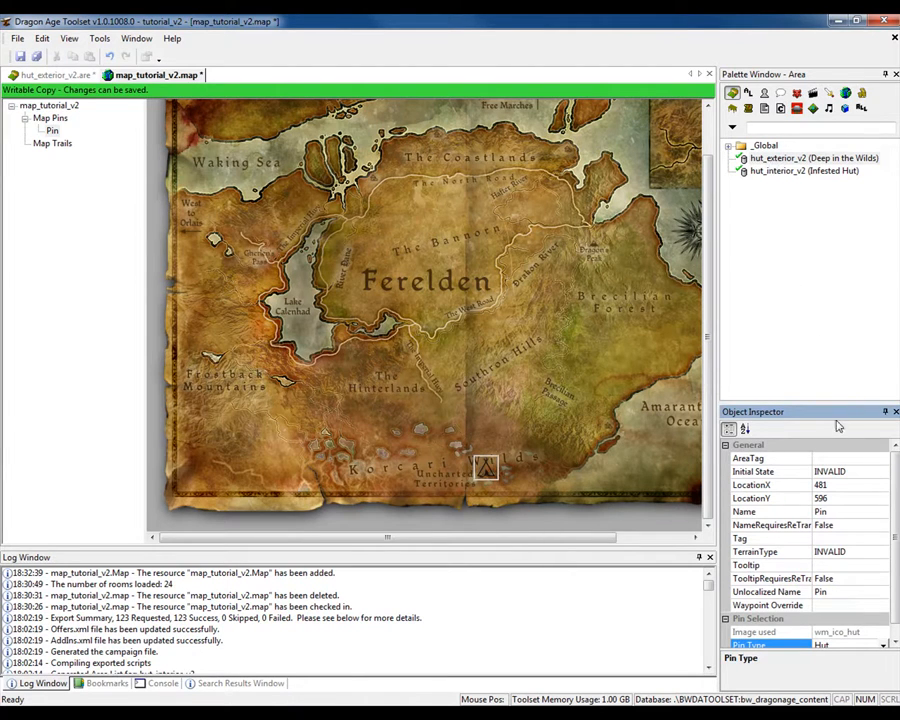
pyautogui.click(826, 458)
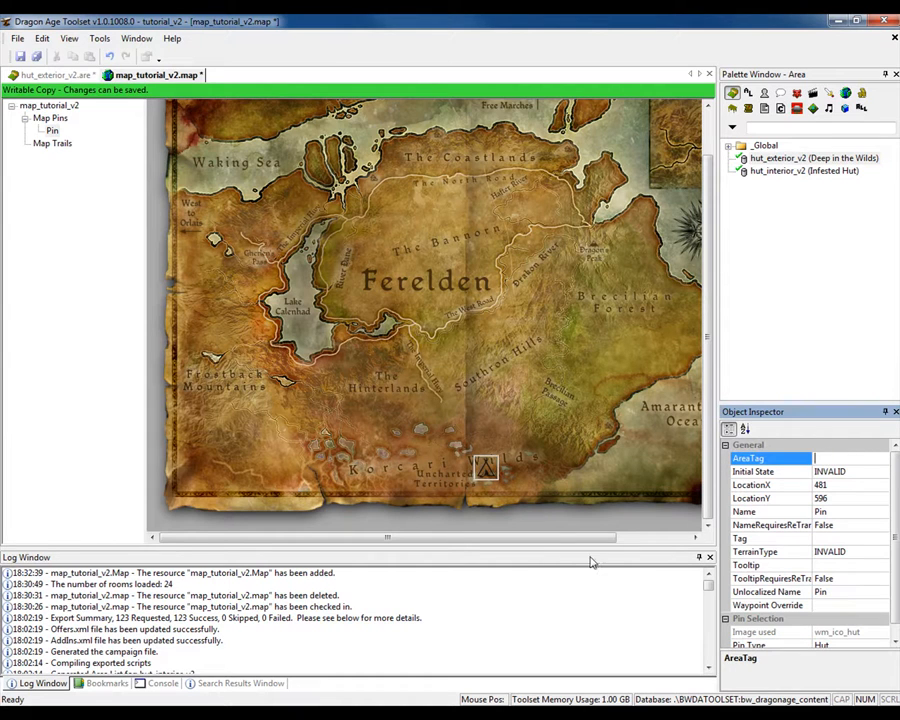
pyautogui.write('hut_exterior_v2')
pyautogui.click(846, 604)
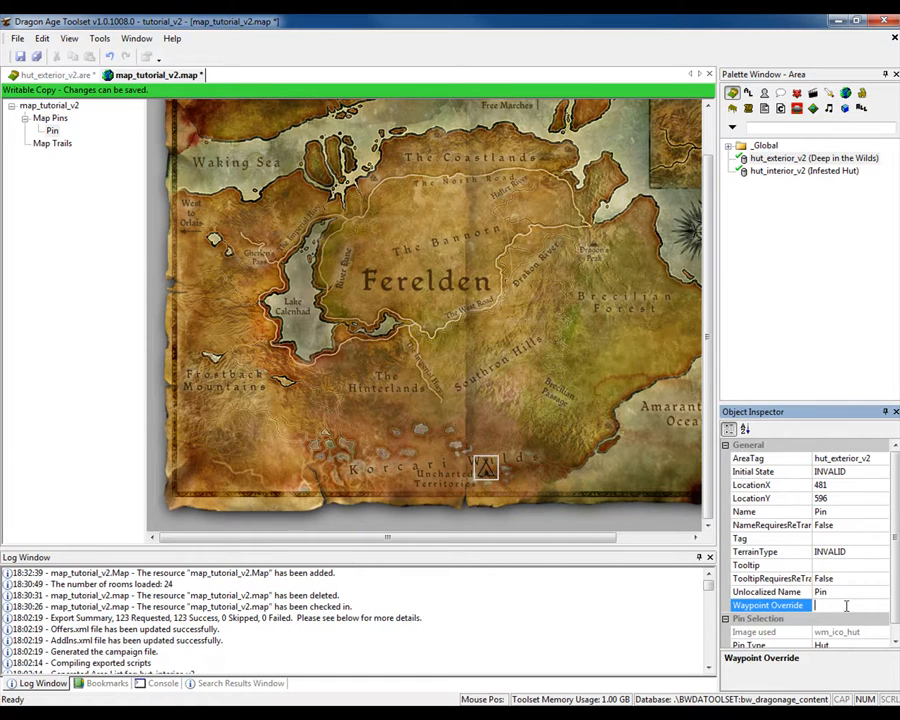
pyautogui.write('start')
# - Name the pin Deep in the Wilds V2 and set its tag to map_tutorial_v2
pyautogui.click(820, 511)
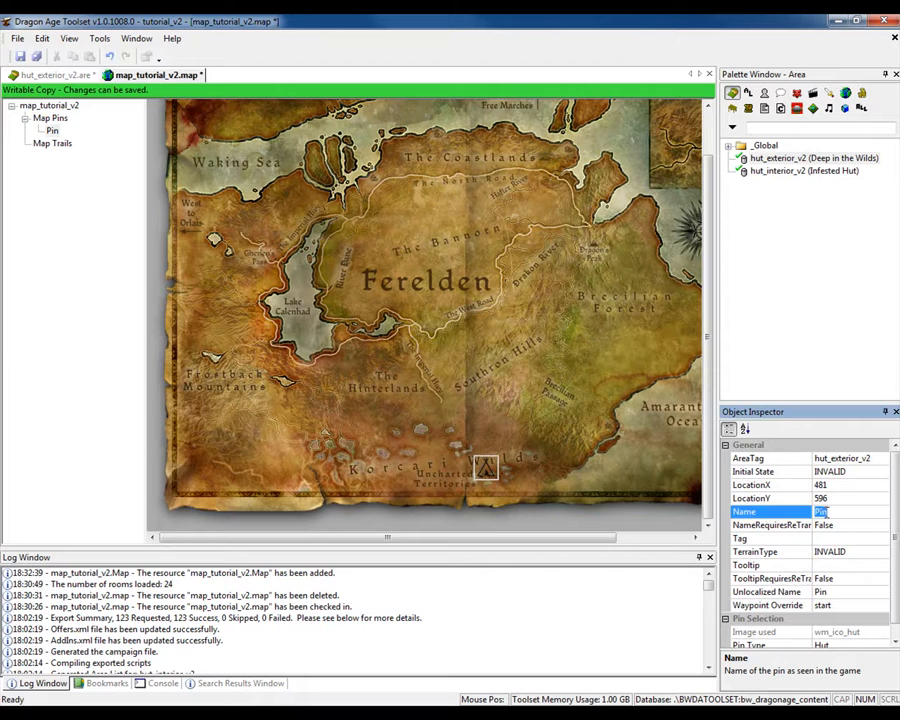
pyautogui.write('Deep in the Wilds V2')
pyautogui.click(816, 541)
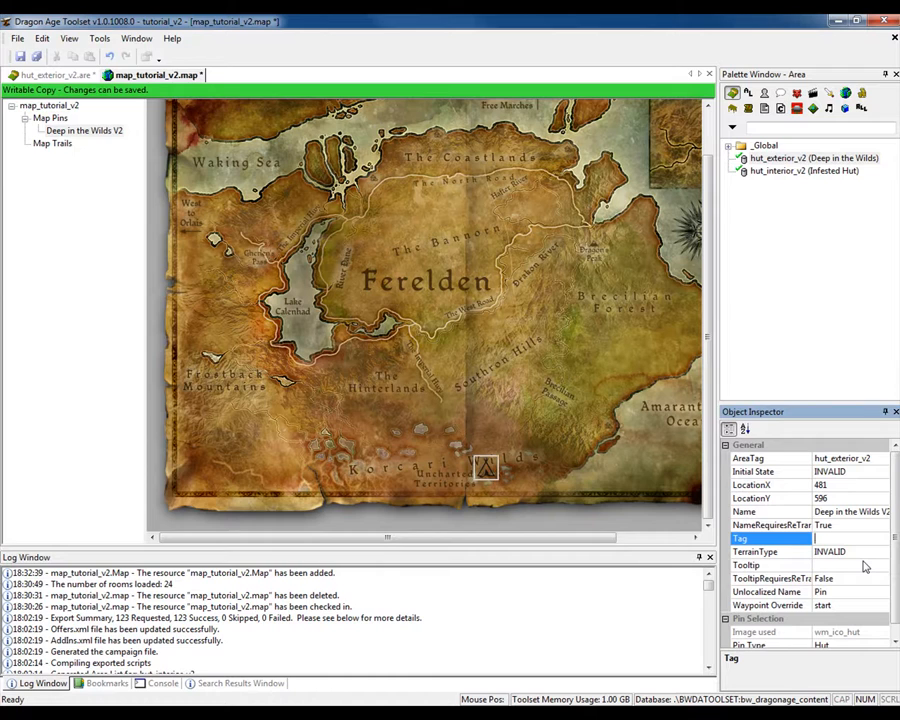
pyautogui.write('map_tutorial_v2')
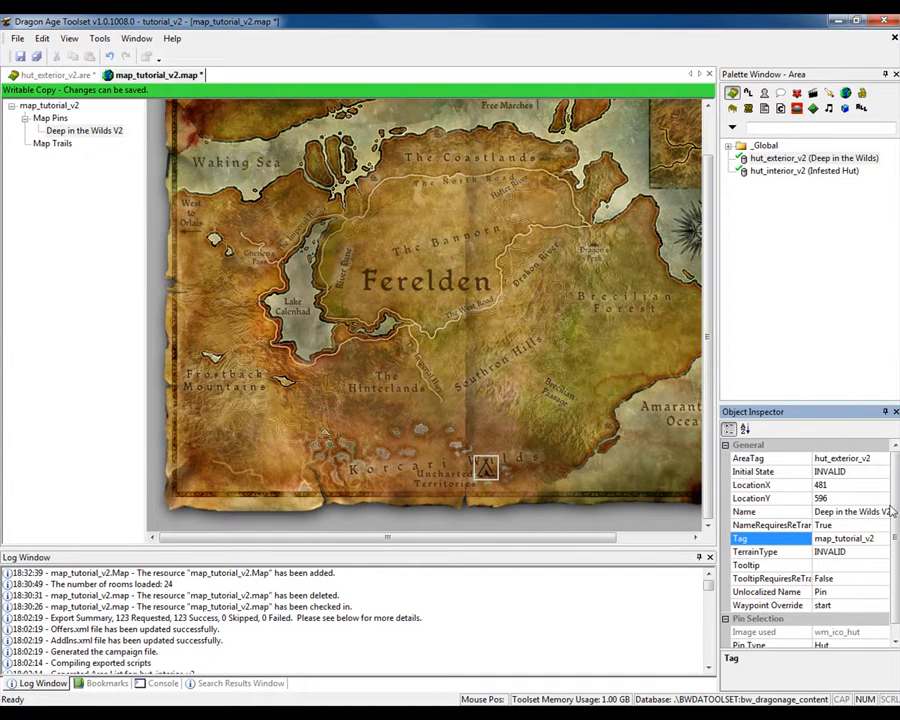
# - Set the initial state of the Deep in the Wilds V2 pin to Active
pyautogui.moveTo(894, 508)
pyautogui.mouseDown()
pyautogui.moveTo(897, 576)
pyautogui.moveTo(896, 507)
pyautogui.mouseUp()
pyautogui.click(848, 473)
pyautogui.click(883, 473)
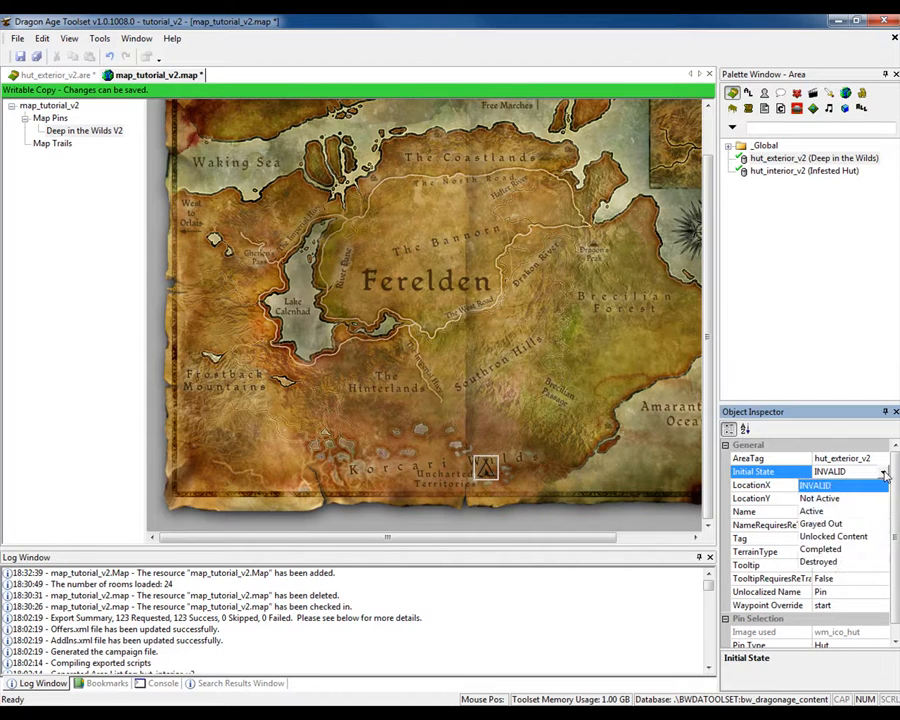
pyautogui.click(815, 511)
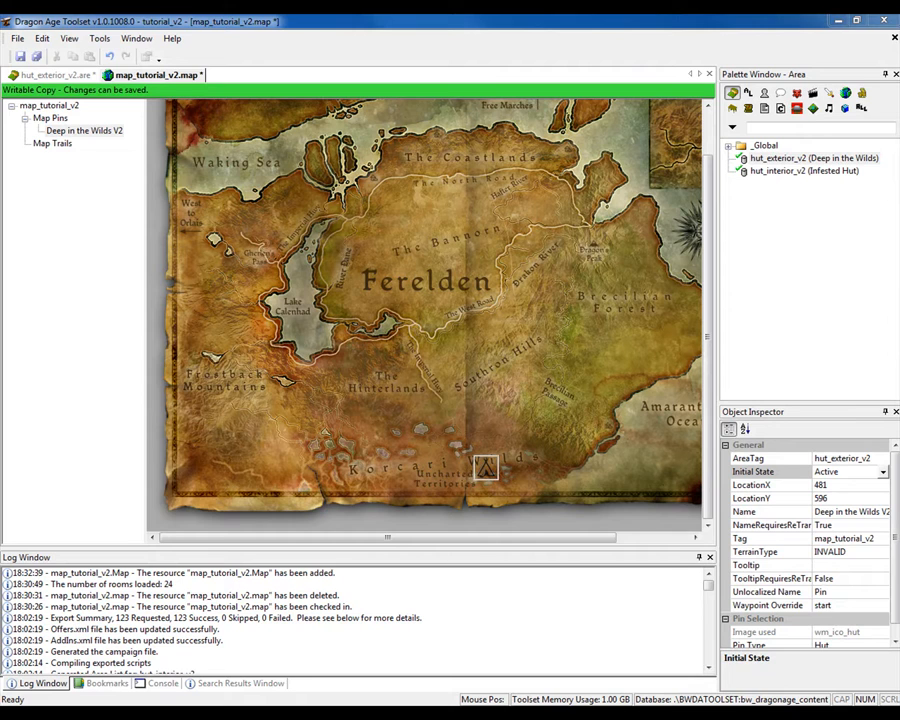
# - Switch to the Firefox window with the Single Player Campaign Map Pin List and look up Lothering's location coordinates
pyautogui.moveTo(195, 714)
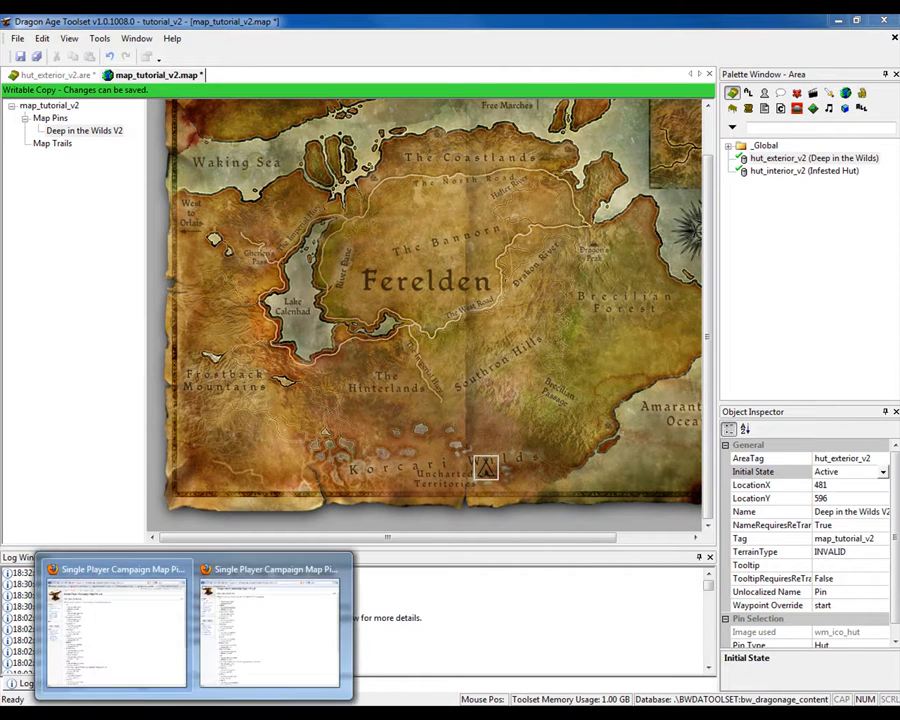
pyautogui.click(255, 653)
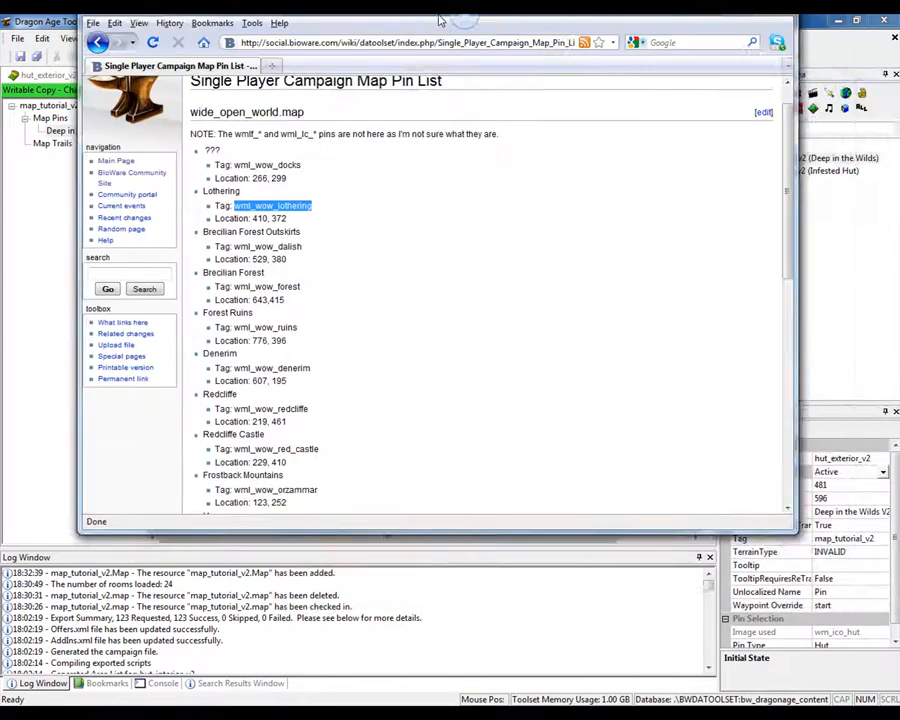
pyautogui.doubleClick(438, 20)
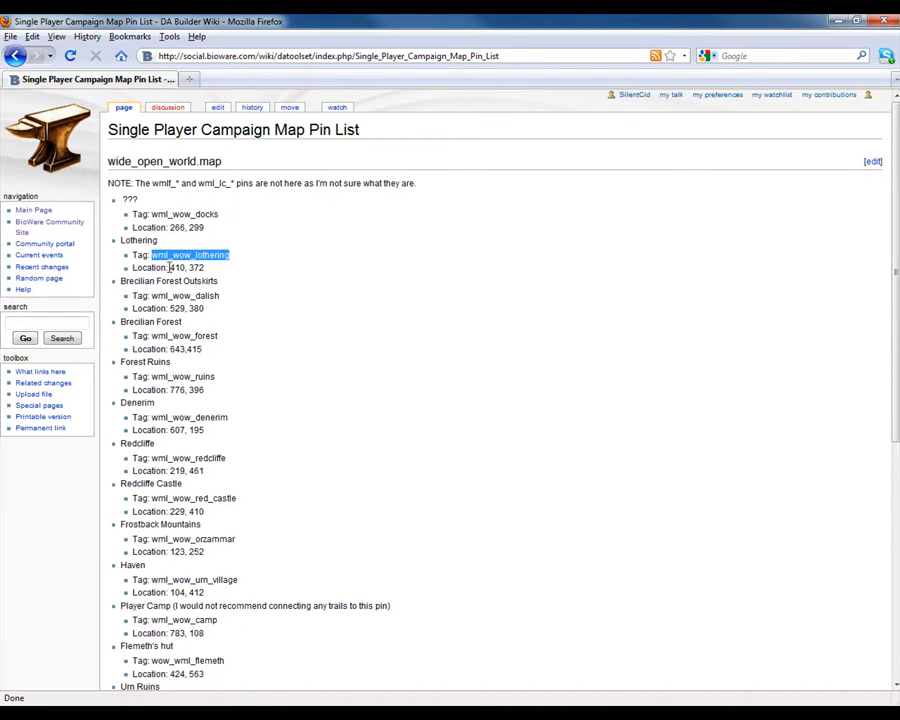
pyautogui.moveTo(168, 267); pyautogui.dragTo(203, 267)
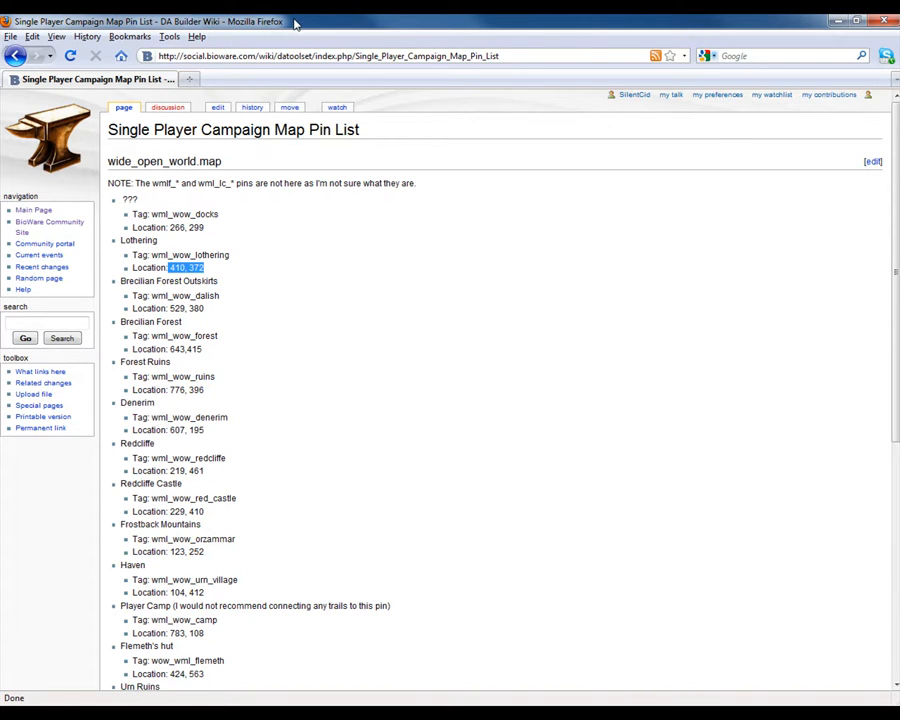
# - Switch back to Dragon Age Toolset and insert a trail with its first point near the Imperial Highway at about X 395, Y 433
pyautogui.hotkey('alt', 'Tab')
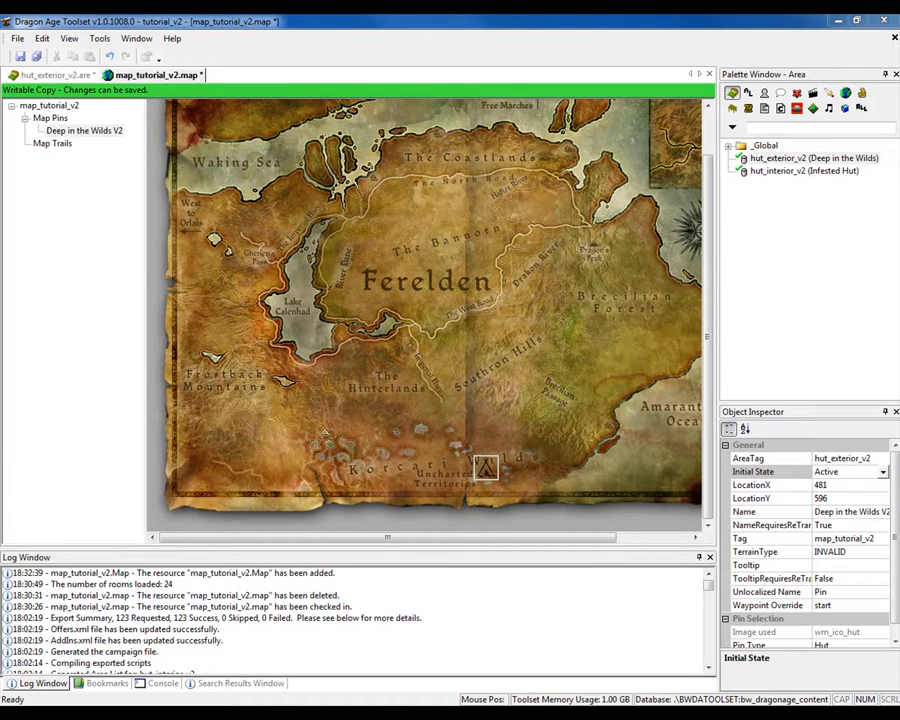
pyautogui.rightClick(436, 376)
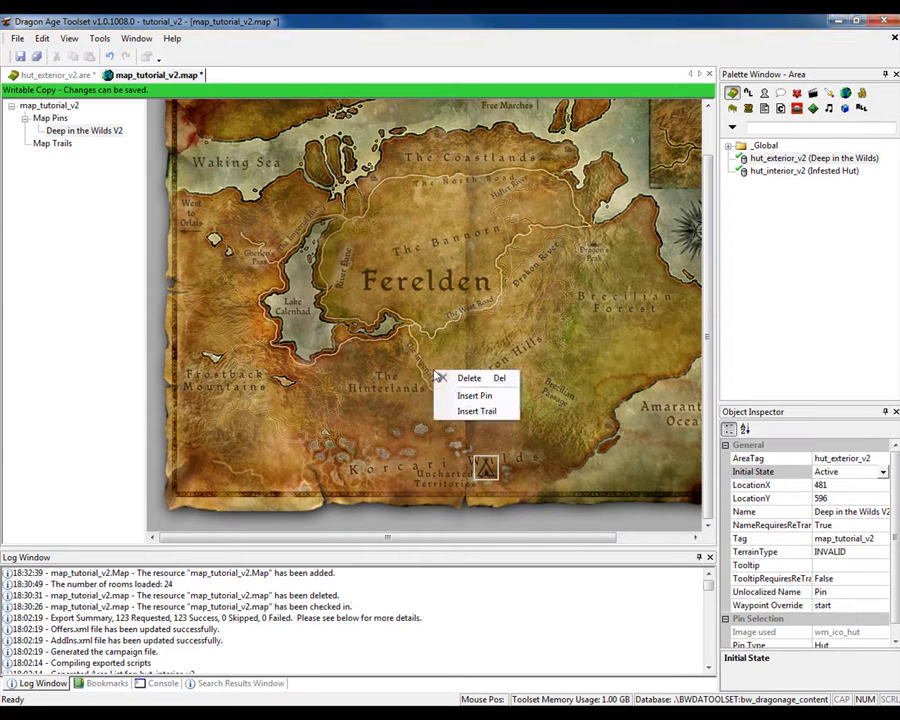
pyautogui.click(464, 410)
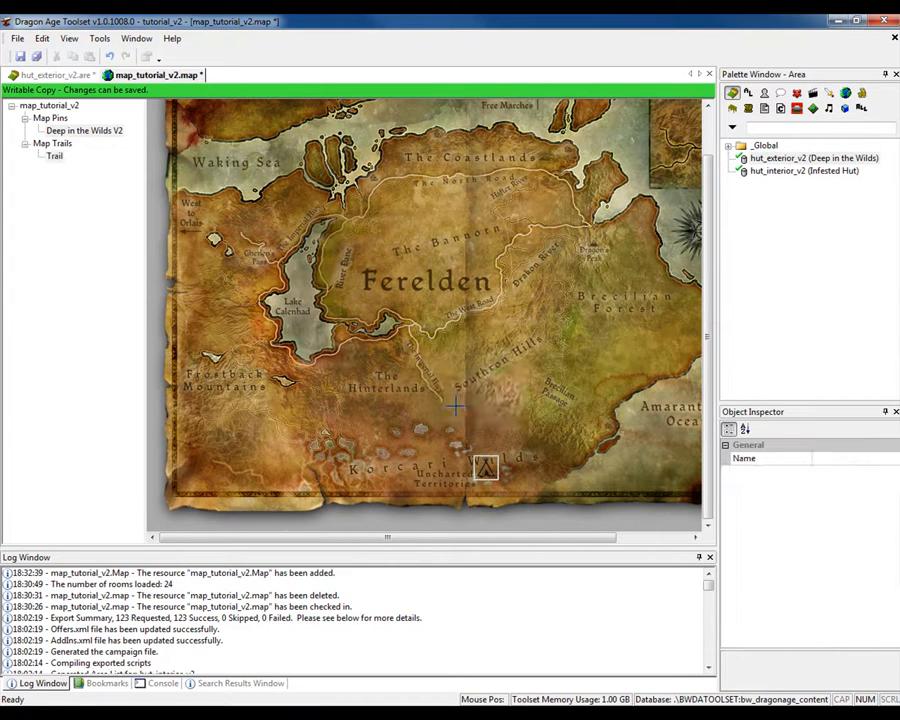
pyautogui.click(425, 353)
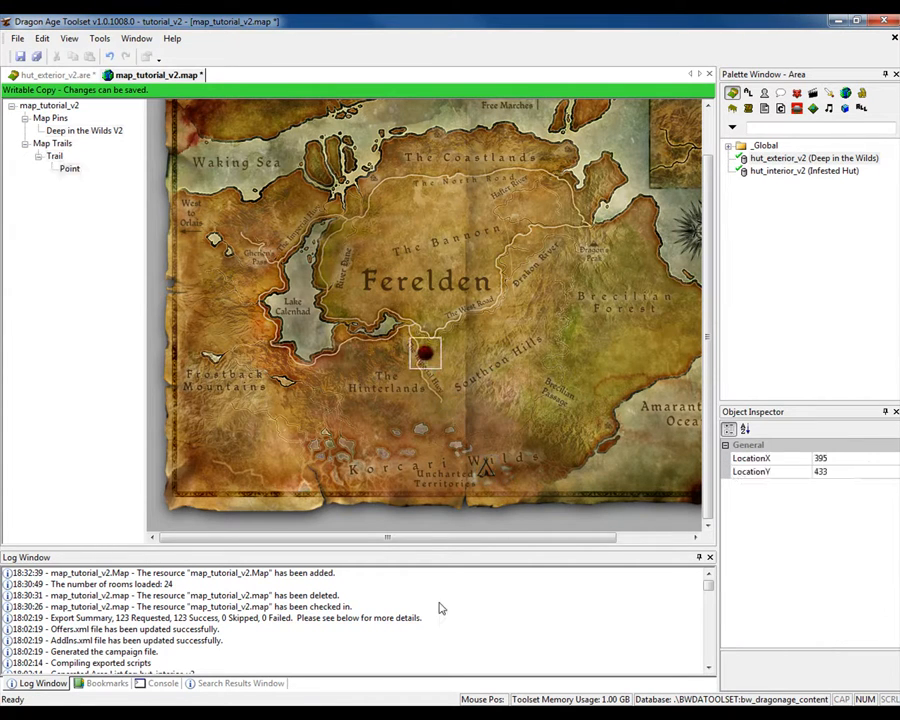
# - Recheck Lothering's coordinates on the wiki and set the trail point's location to X 410, trying Y 372 and settling on Y 400
pyautogui.click(840, 458)
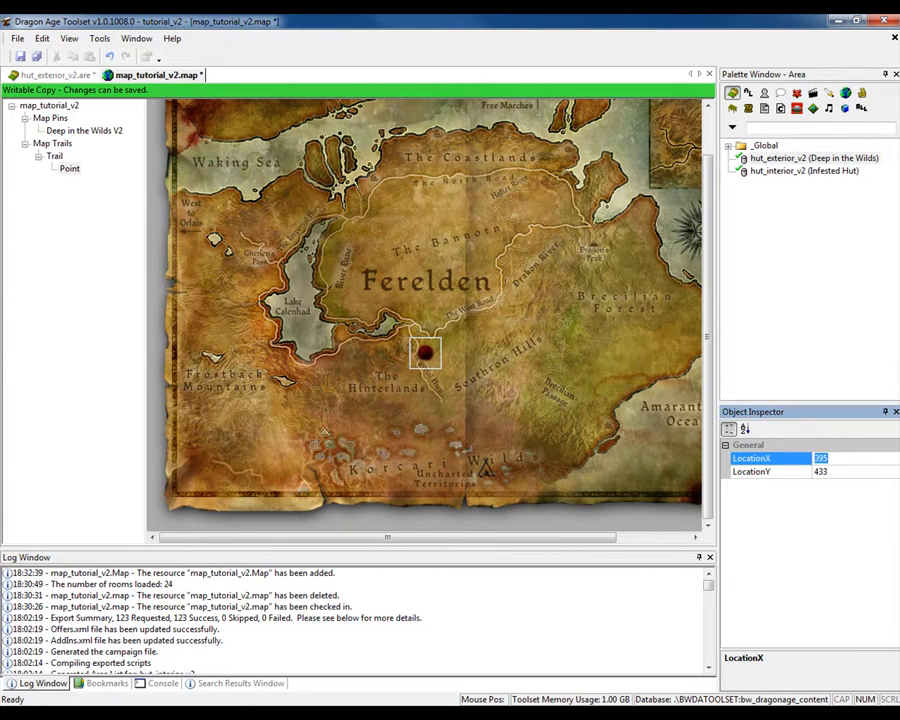
pyautogui.hotkey('alt', 'Tab')
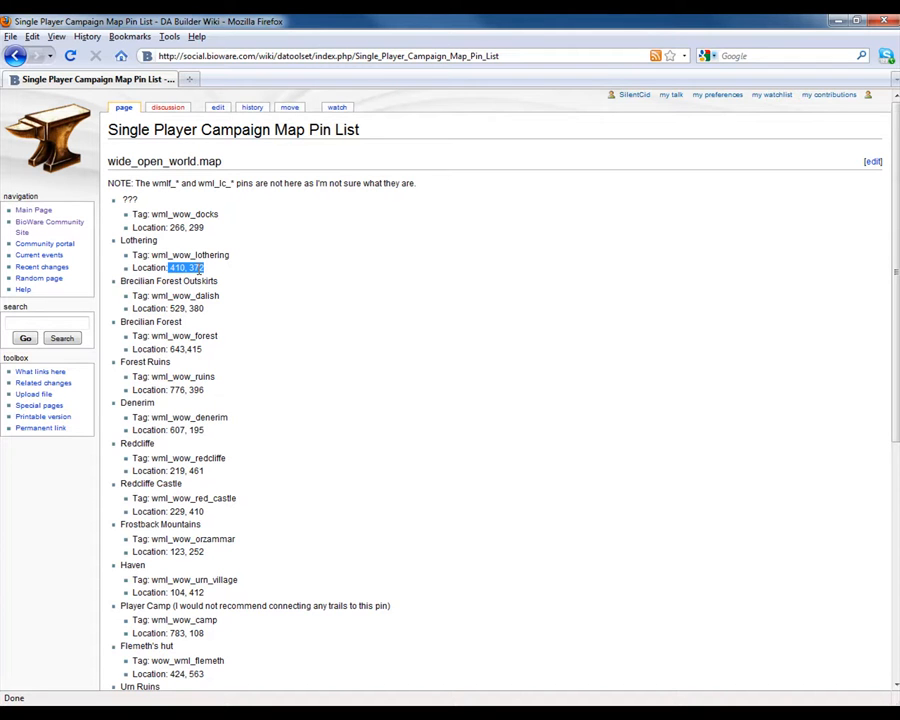
pyautogui.hotkey('alt', 'Tab')
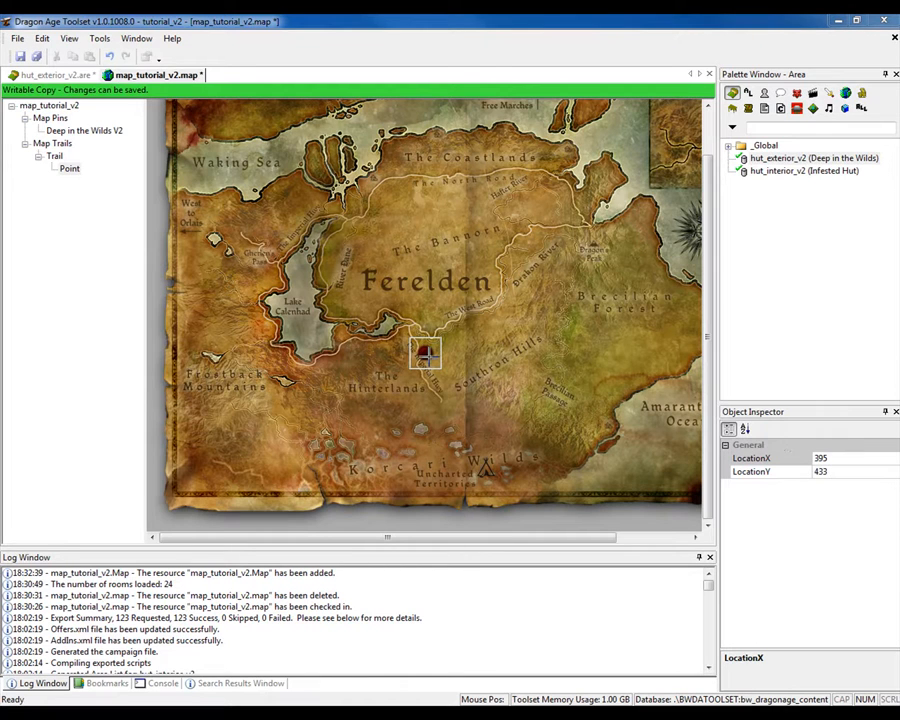
pyautogui.click(857, 457)
pyautogui.doubleClick(857, 457)
pyautogui.write('410')
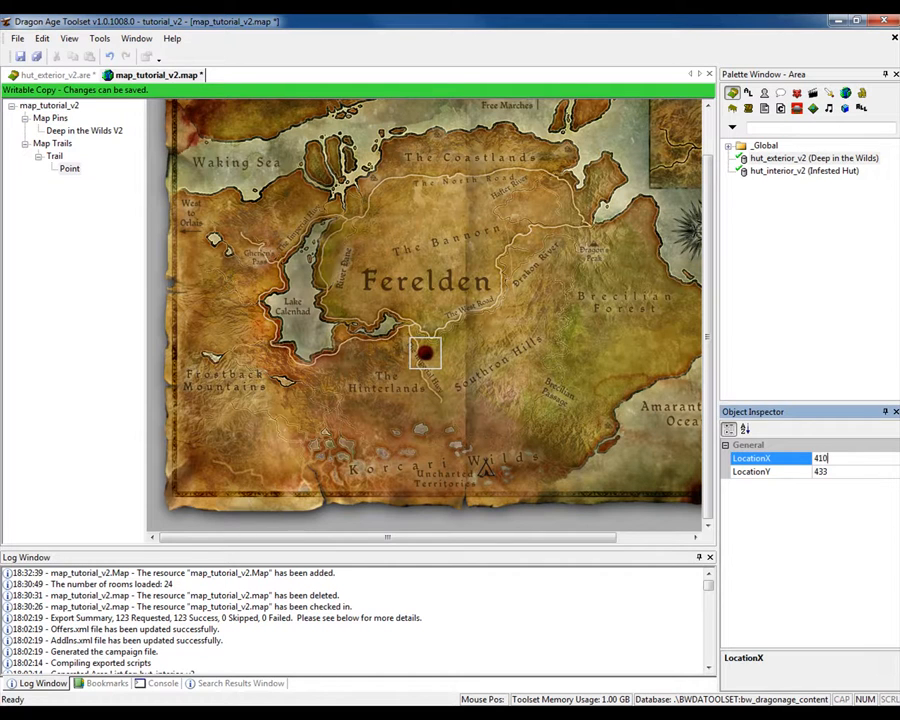
pyautogui.press('Tab')
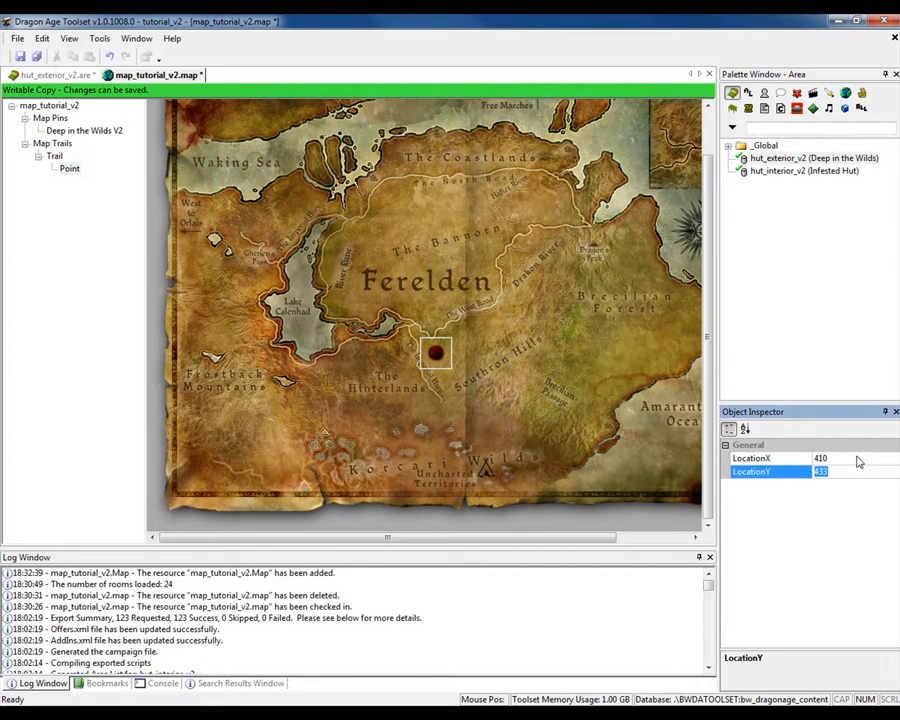
pyautogui.write('372')
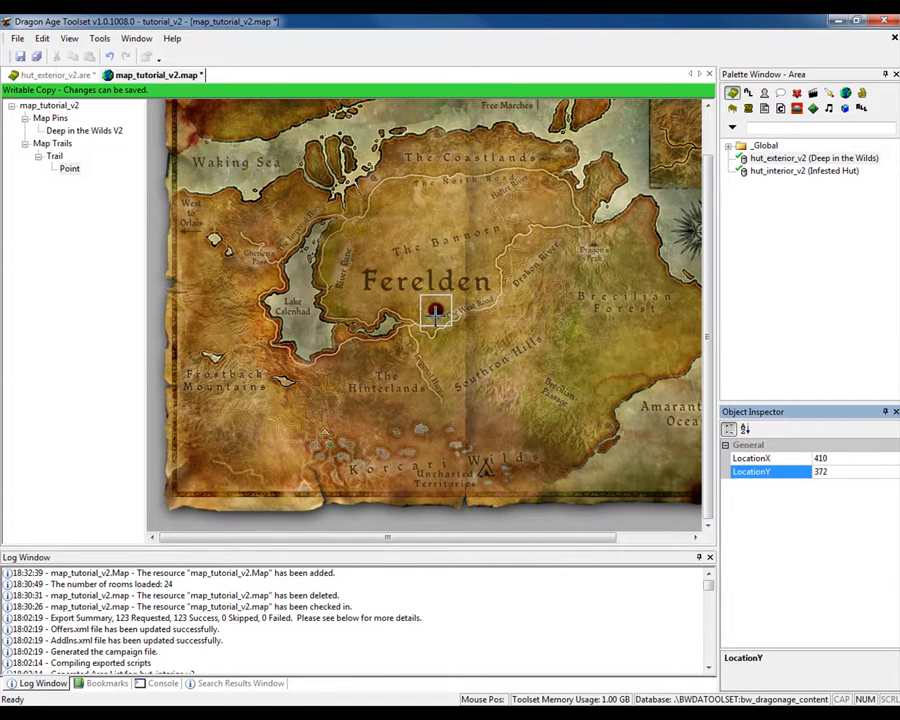
pyautogui.doubleClick(840, 472)
pyautogui.write('400')
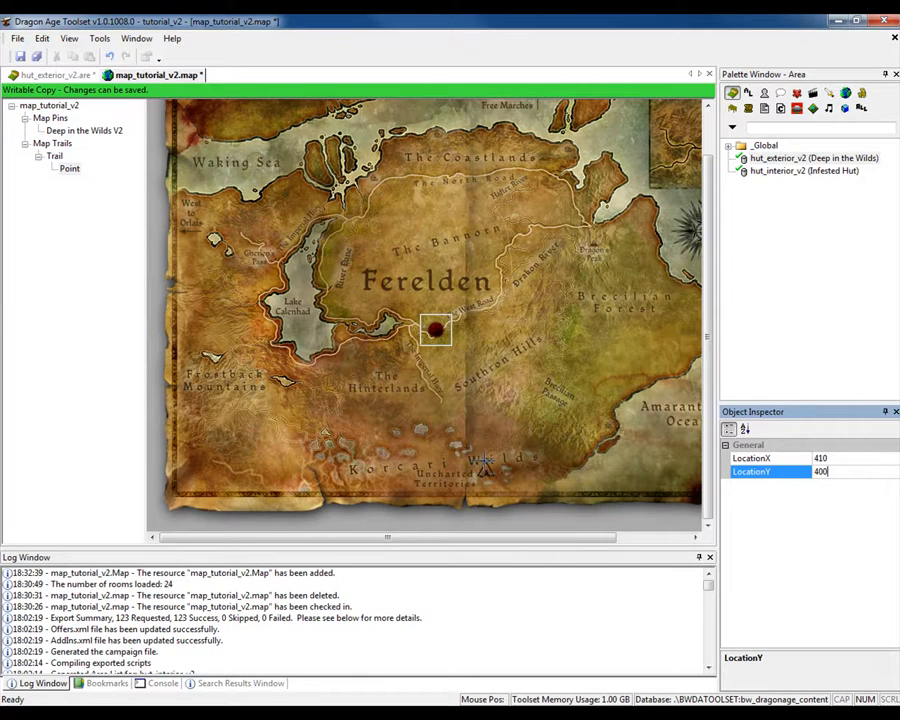
# - Add ten more trail points in a line from the Lothering point south to the hut pin, ending at about X 474, Y 579
pyautogui.click(436, 344)
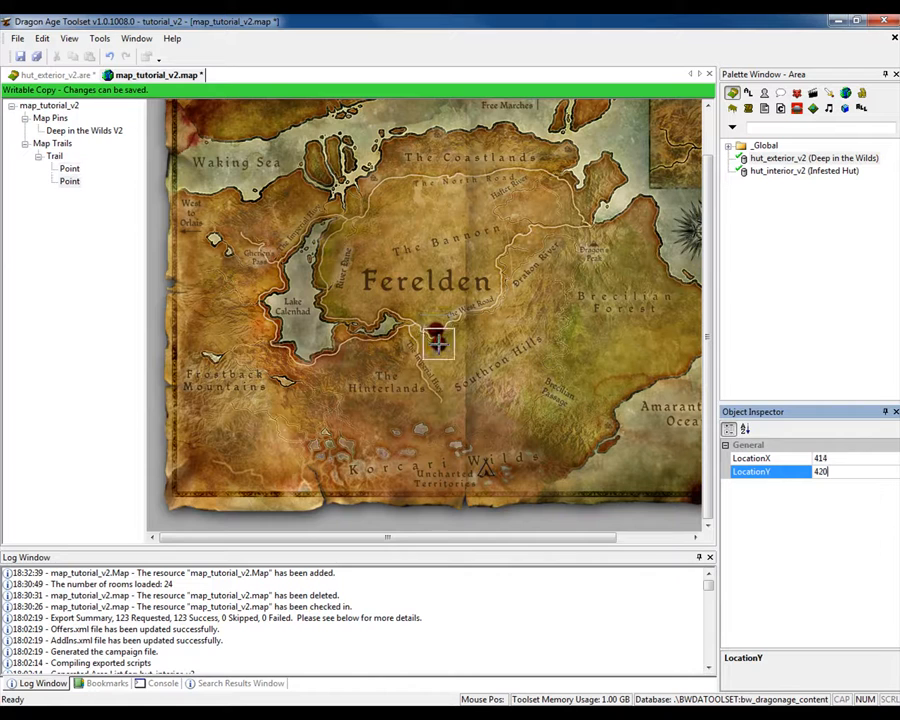
pyautogui.click(446, 356)
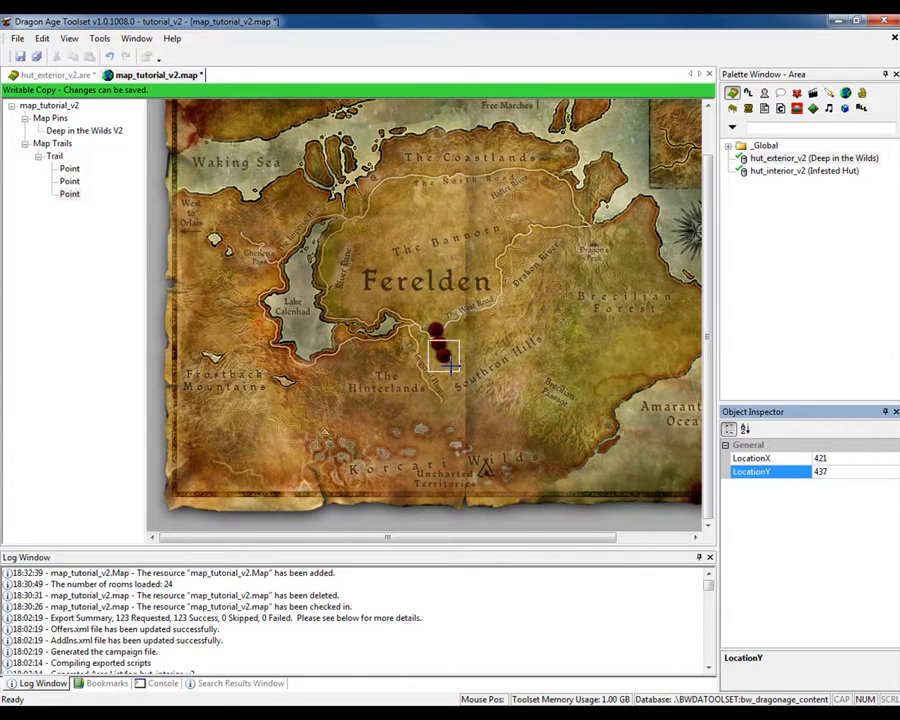
pyautogui.click(452, 367)
pyautogui.click(455, 379)
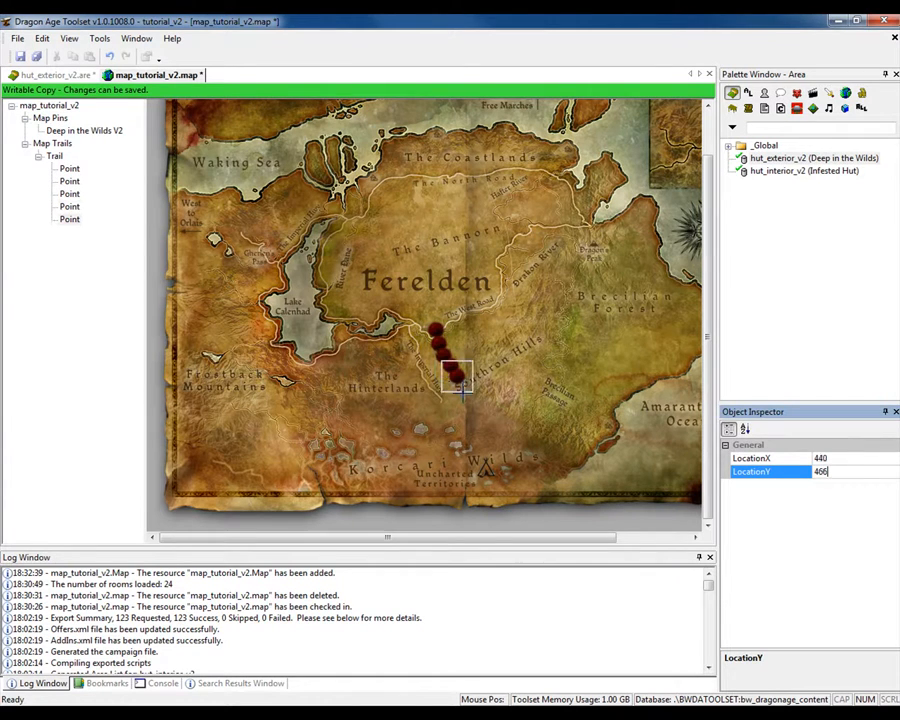
pyautogui.click(461, 389)
pyautogui.click(466, 410)
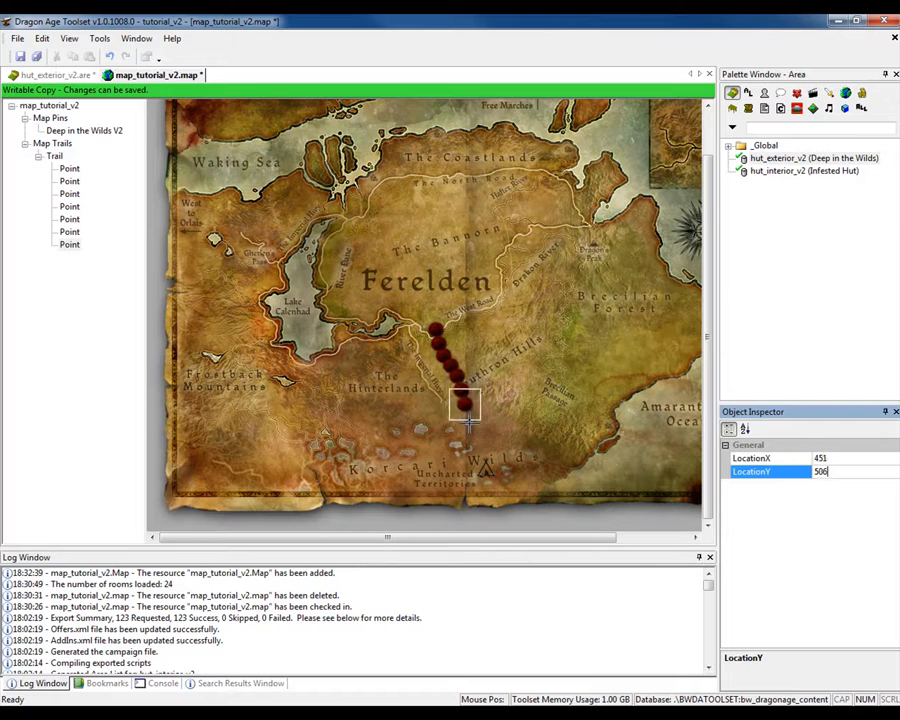
pyautogui.click(471, 424)
pyautogui.click(474, 432)
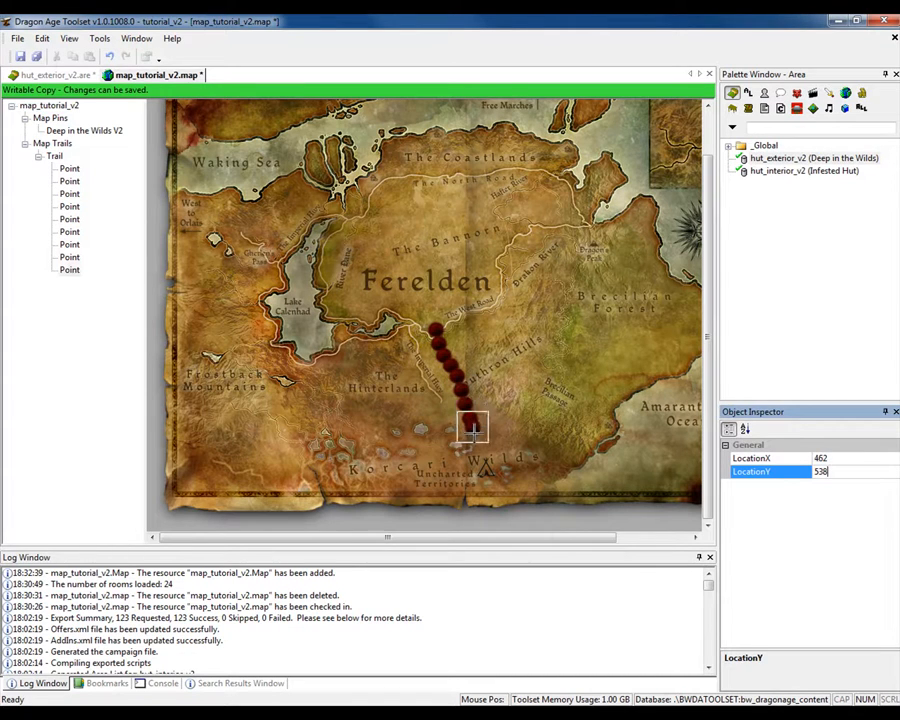
pyautogui.click(477, 441)
pyautogui.click(481, 456)
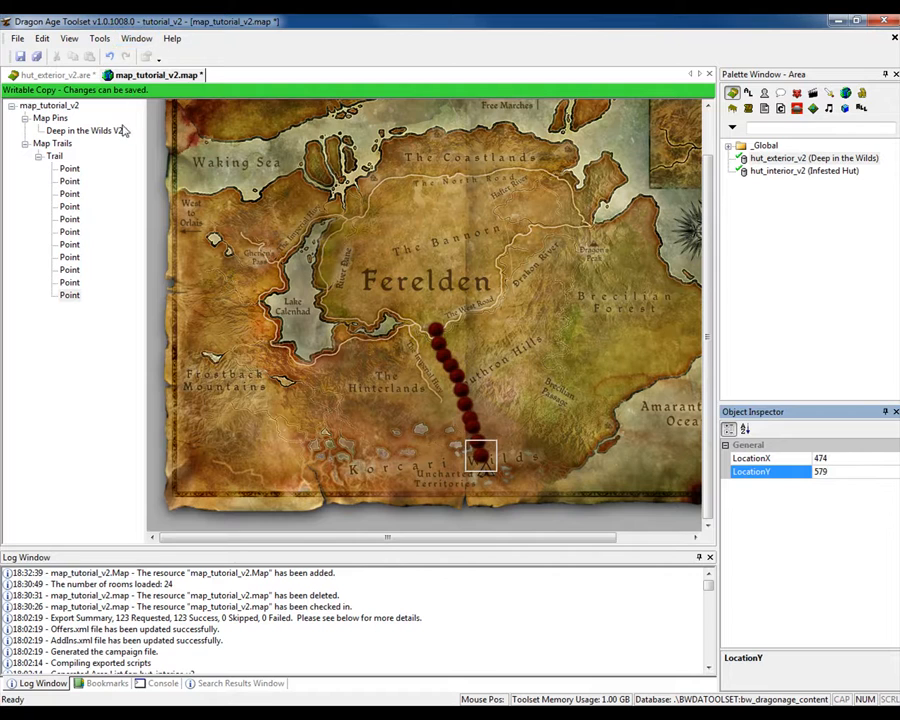
# - Select the trail, switch to the Firefox window with the map pin list, and copy Lothering's tag wml_wow_lothering
pyautogui.click(57, 157)
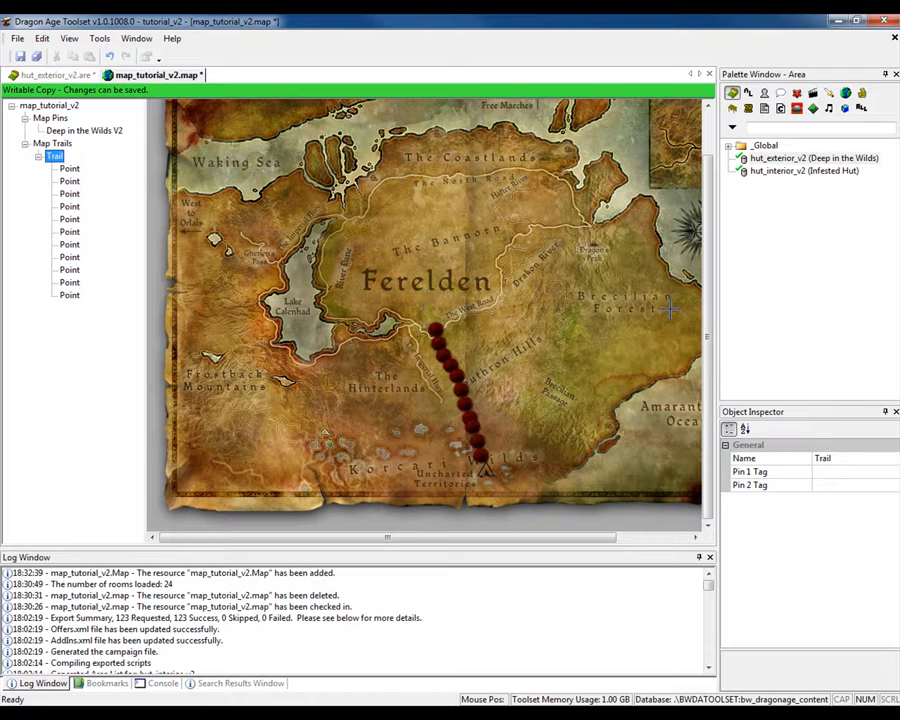
pyautogui.moveTo(899, 18); pyautogui.dragTo(516, 15)
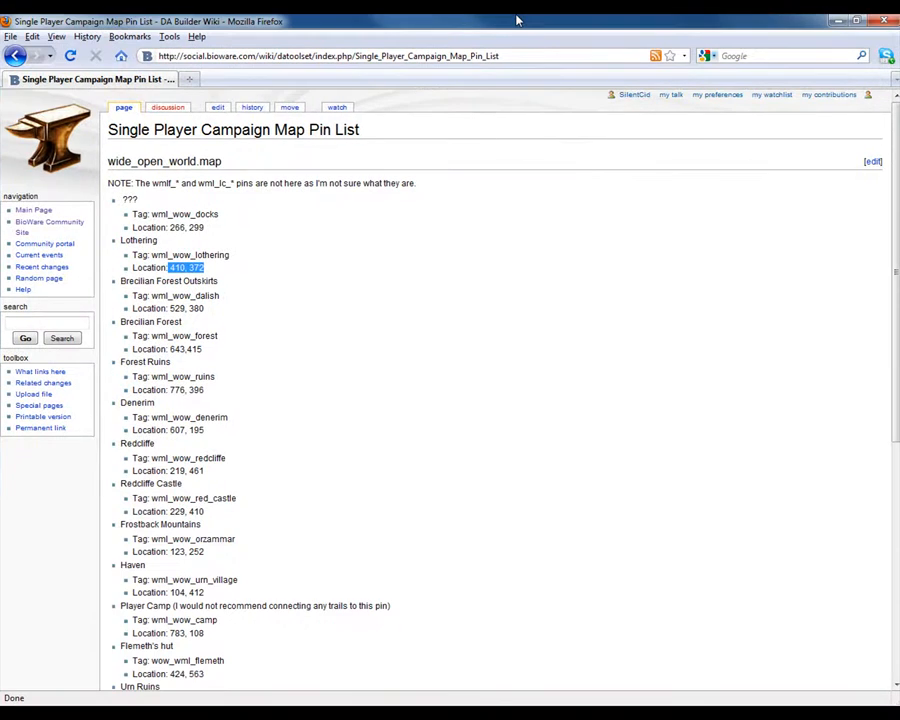
pyautogui.click(316, 253)
pyautogui.moveTo(152, 255); pyautogui.dragTo(229, 255)
pyautogui.rightClick(229, 257)
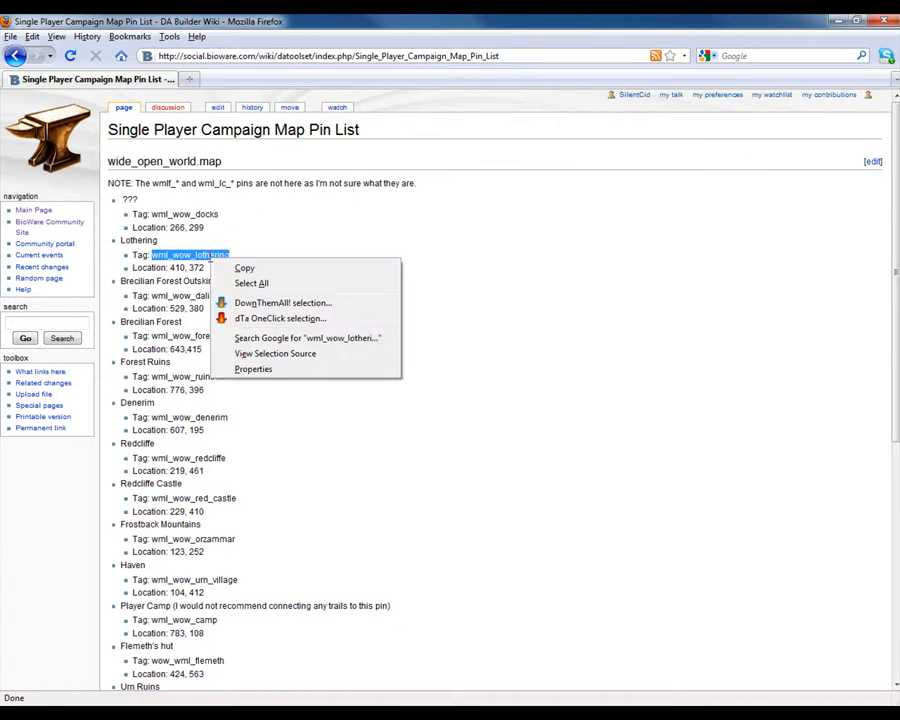
pyautogui.click(243, 267)
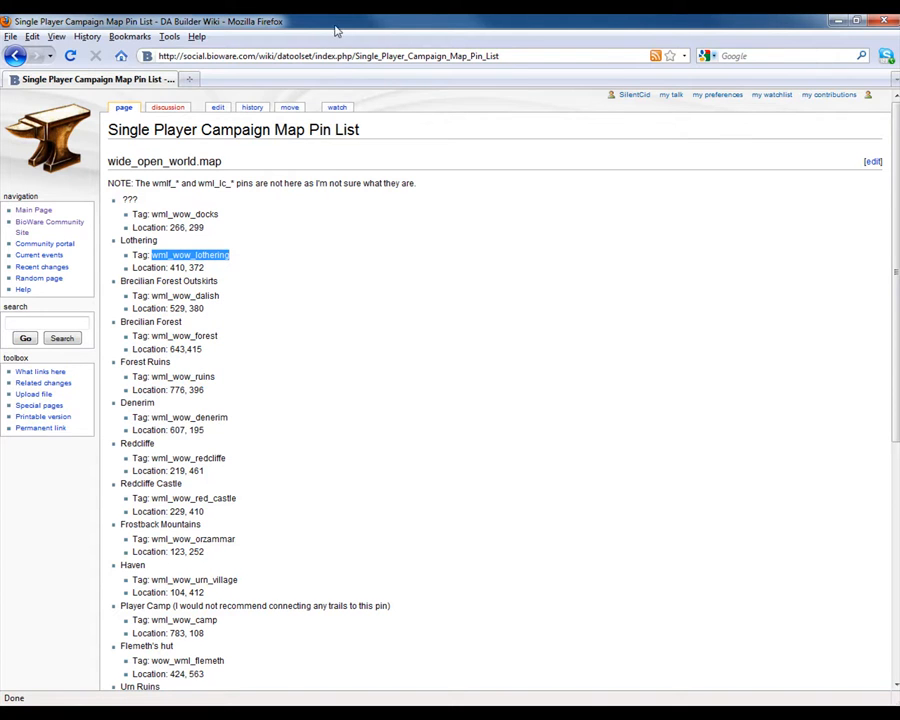
# - Switch back to Dragon Age Toolset and set the trail's Pin 1 Tag to wml_wow_lothering
pyautogui.moveTo(336, 28); pyautogui.dragTo(899, 80)
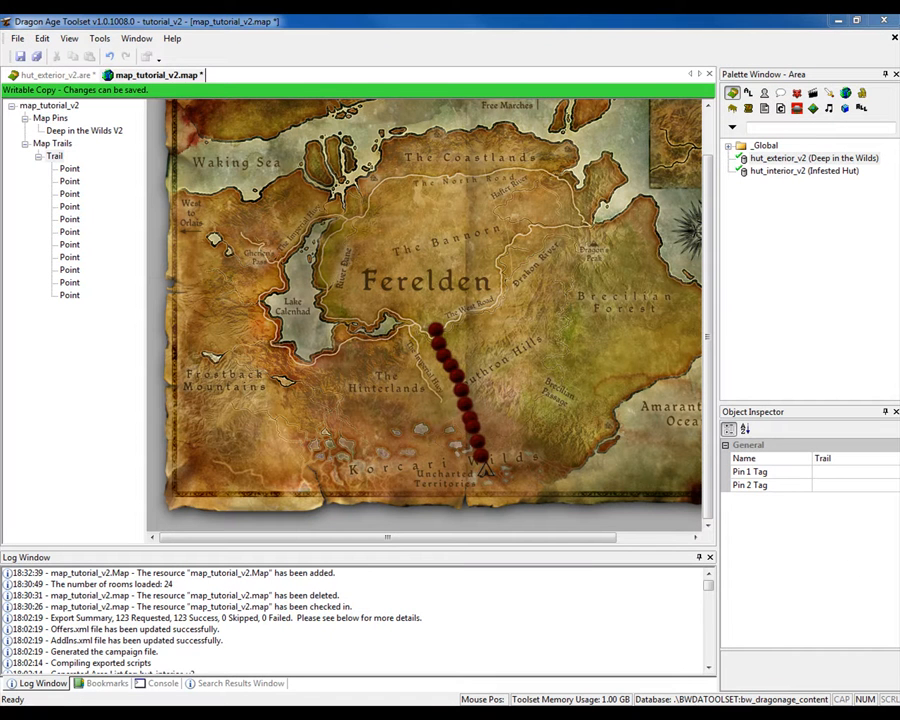
pyautogui.click(810, 470)
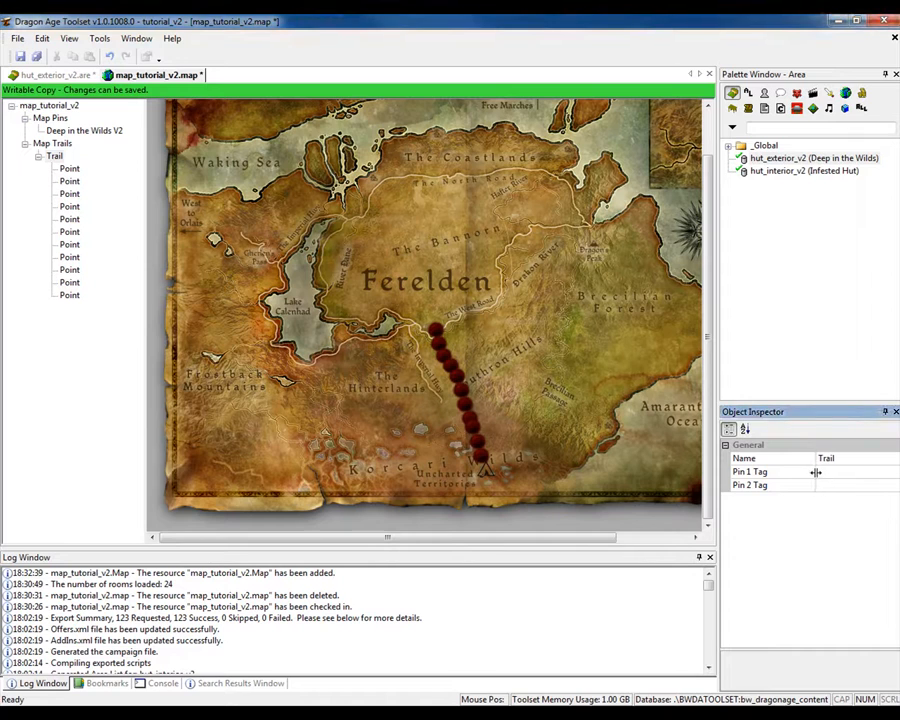
pyautogui.click(825, 472)
pyautogui.rightClick(826, 471)
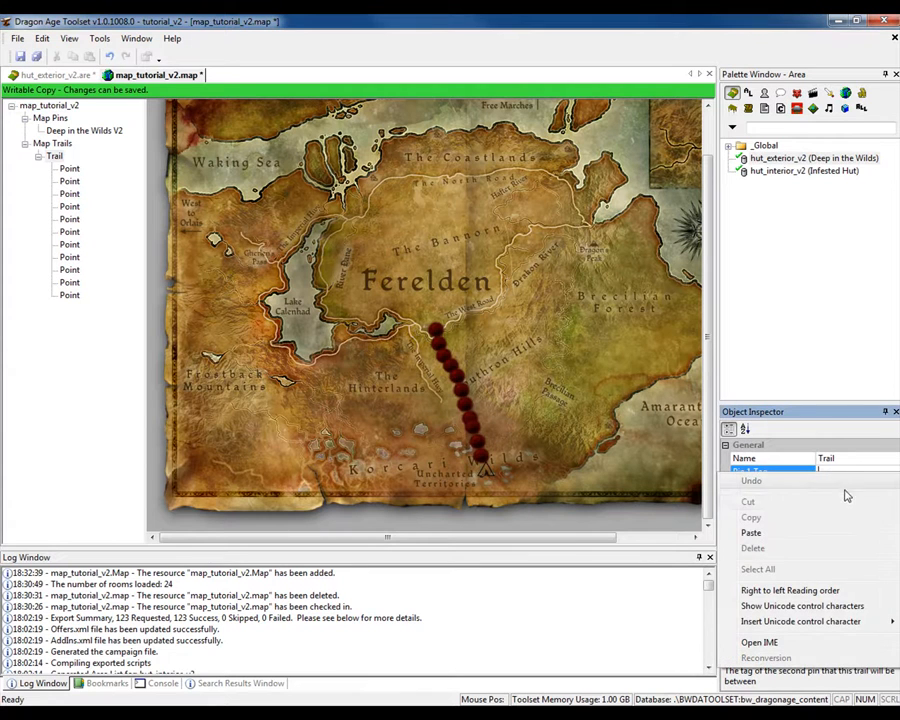
pyautogui.click(805, 532)
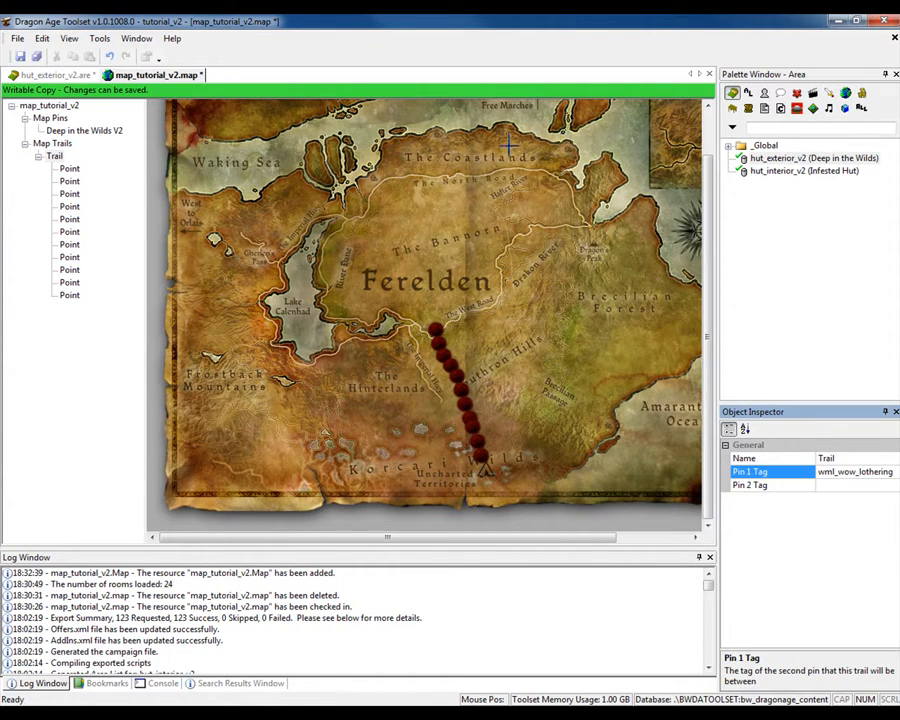
# - Copy the Deep in the Wilds V2 pin's tag map_tutorial_v2 into the trail's Pin 2 Tag and save the map
pyautogui.click(68, 130)
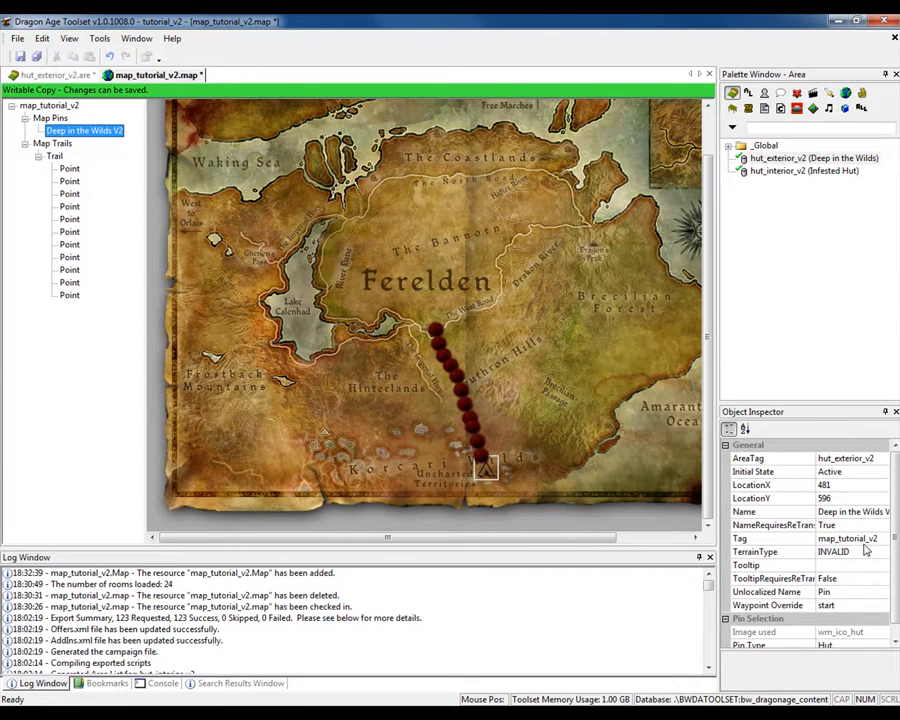
pyautogui.click(832, 540)
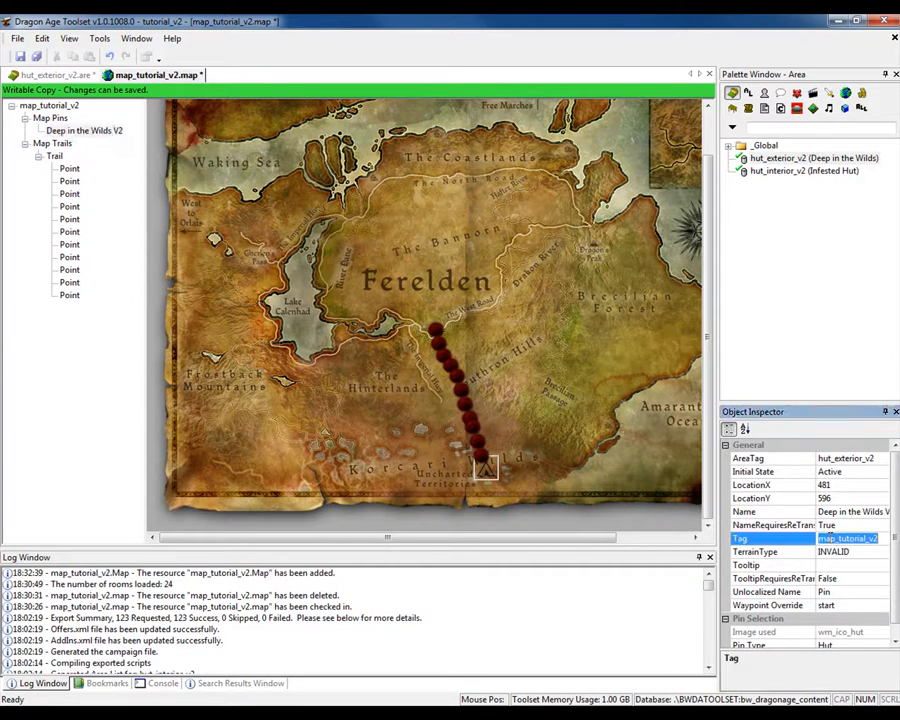
pyautogui.rightClick(836, 540)
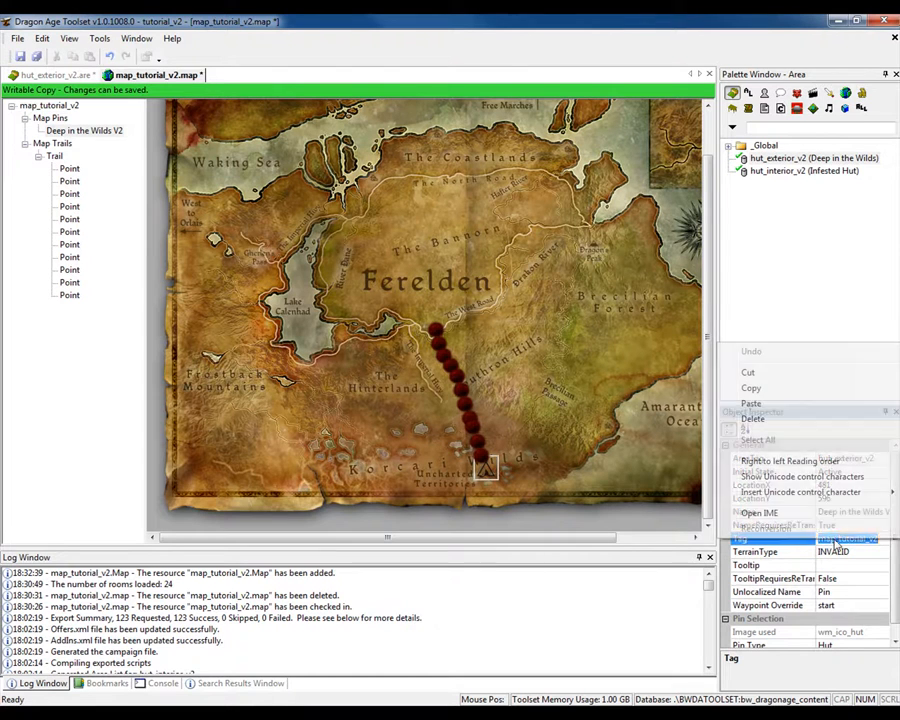
pyautogui.click(794, 390)
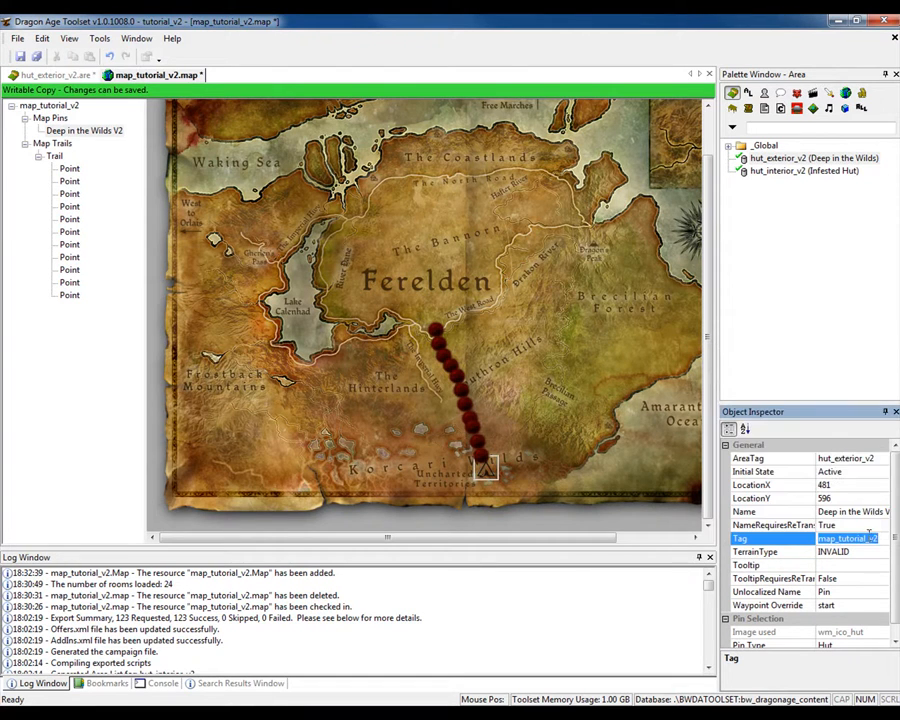
pyautogui.click(54, 157)
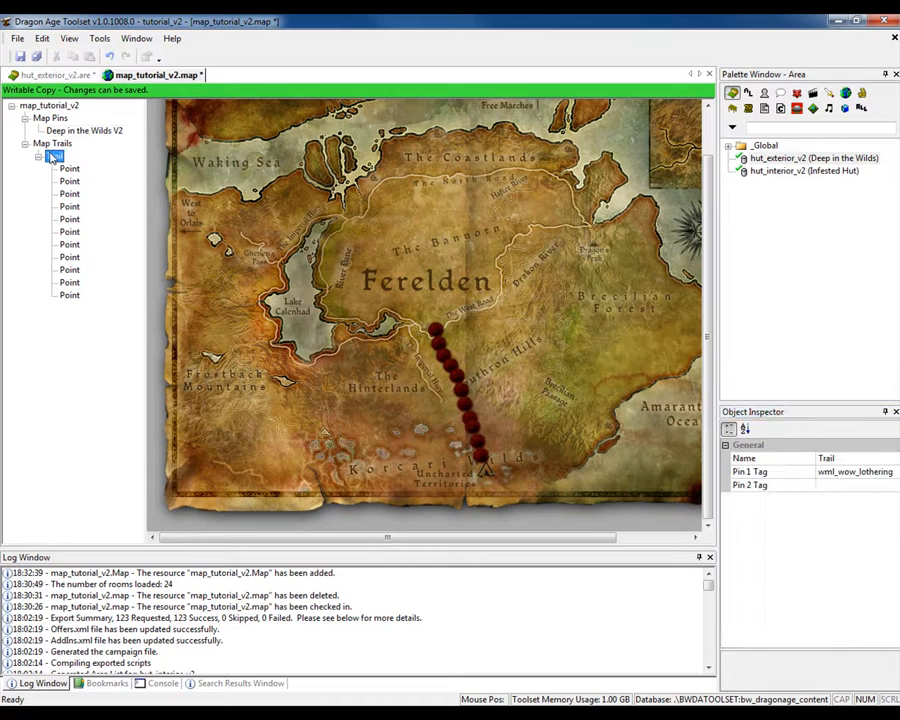
pyautogui.click(832, 486)
pyautogui.rightClick(832, 486)
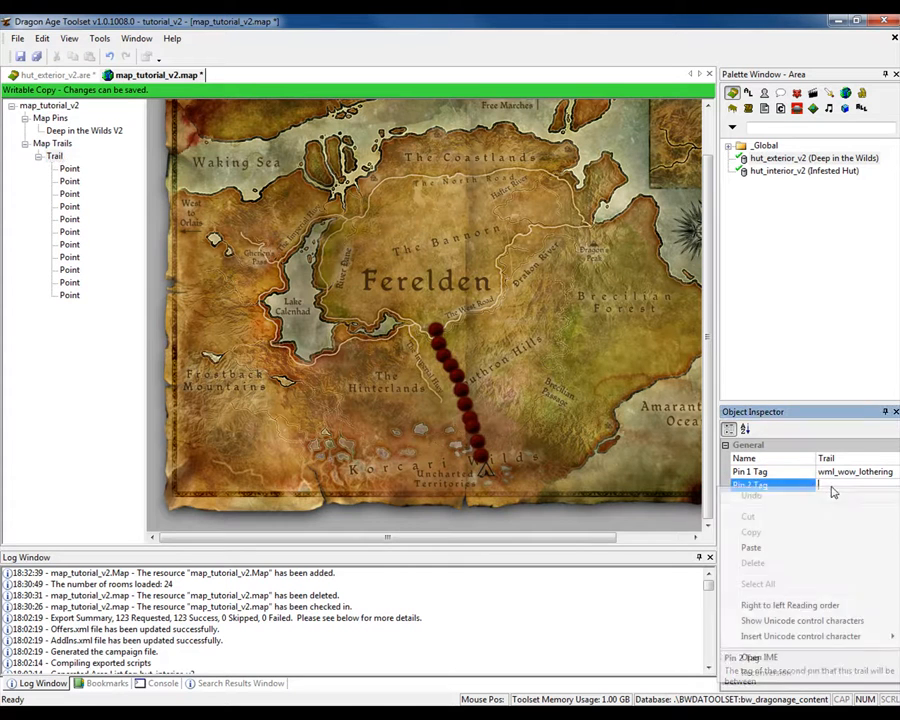
pyautogui.click(810, 543)
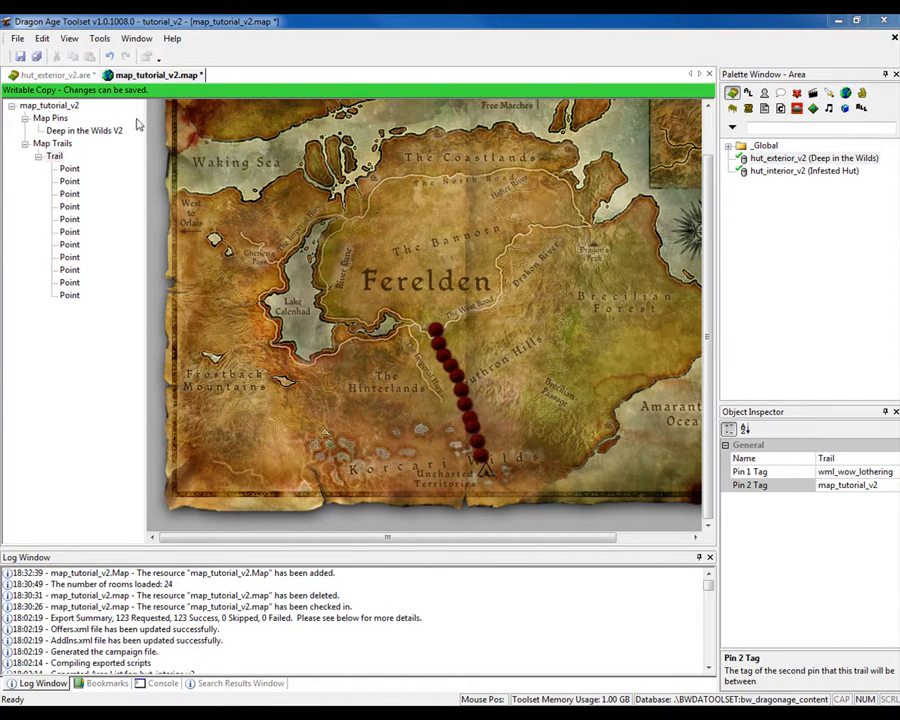
pyautogui.click(21, 56)
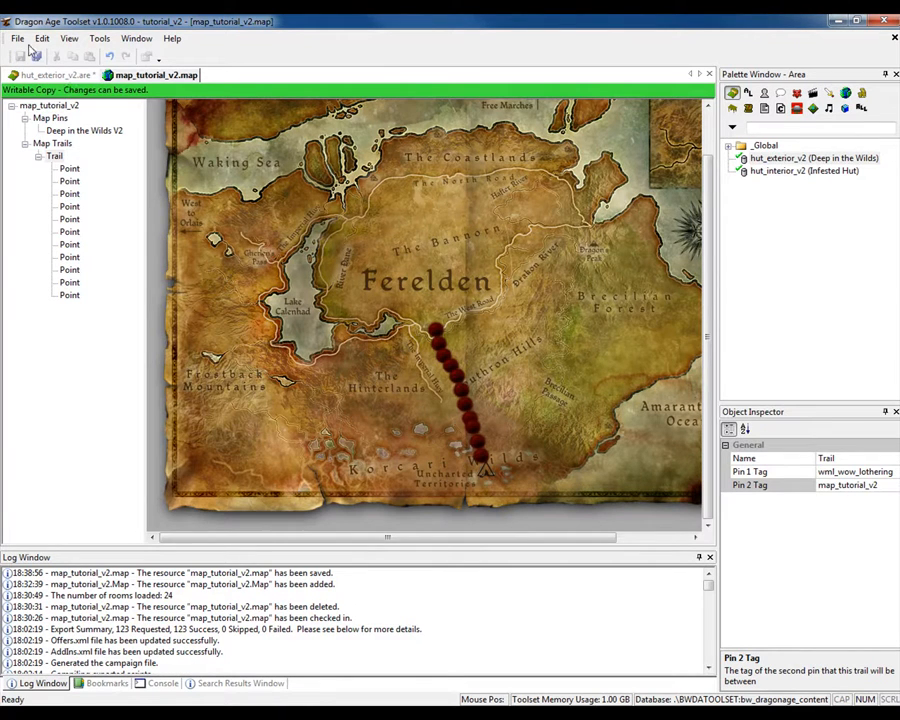
# - Open the tutorial_v2 module's properties and set its event script to (None)
pyautogui.click(18, 39)
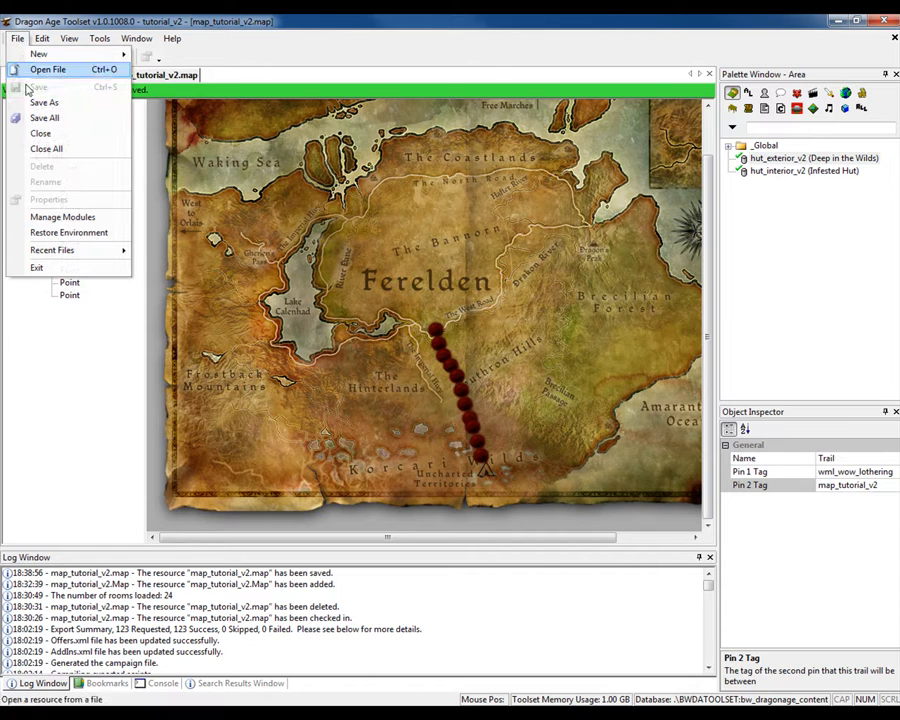
pyautogui.click(66, 218)
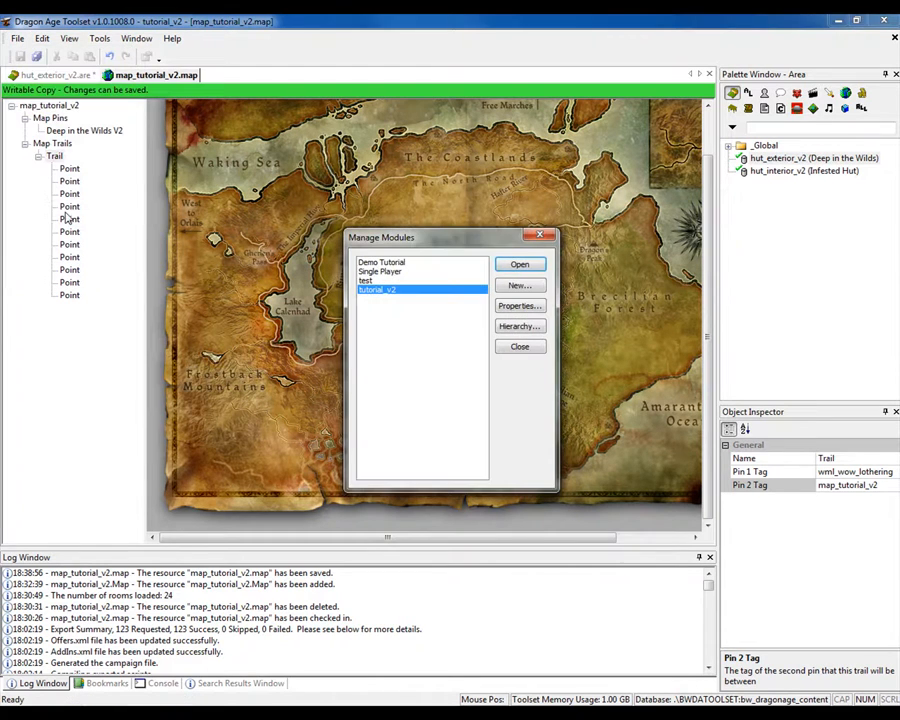
pyautogui.click(519, 307)
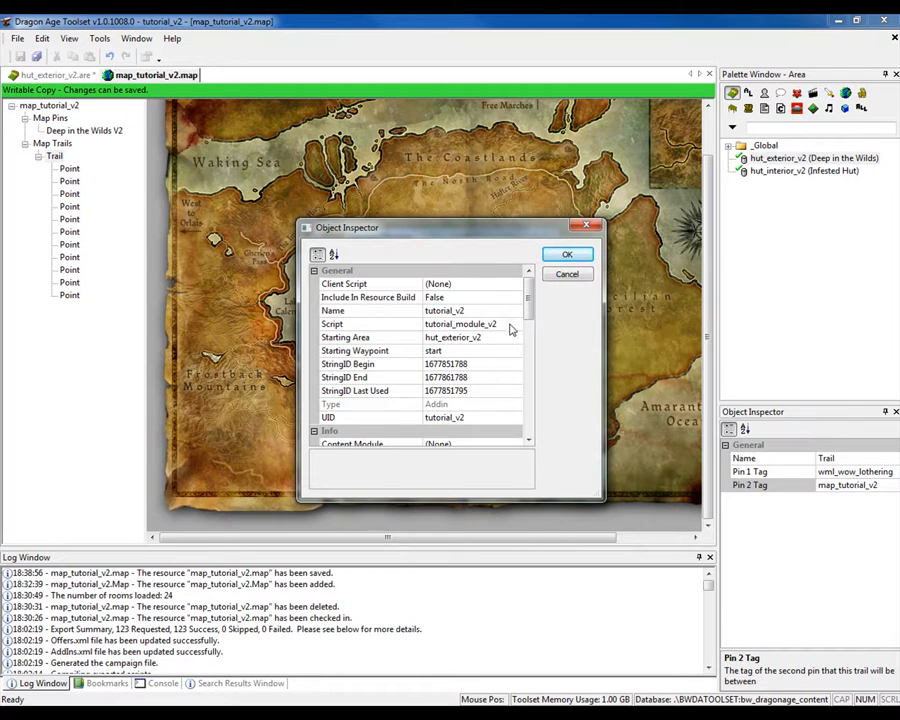
pyautogui.click(502, 324)
pyautogui.click(516, 328)
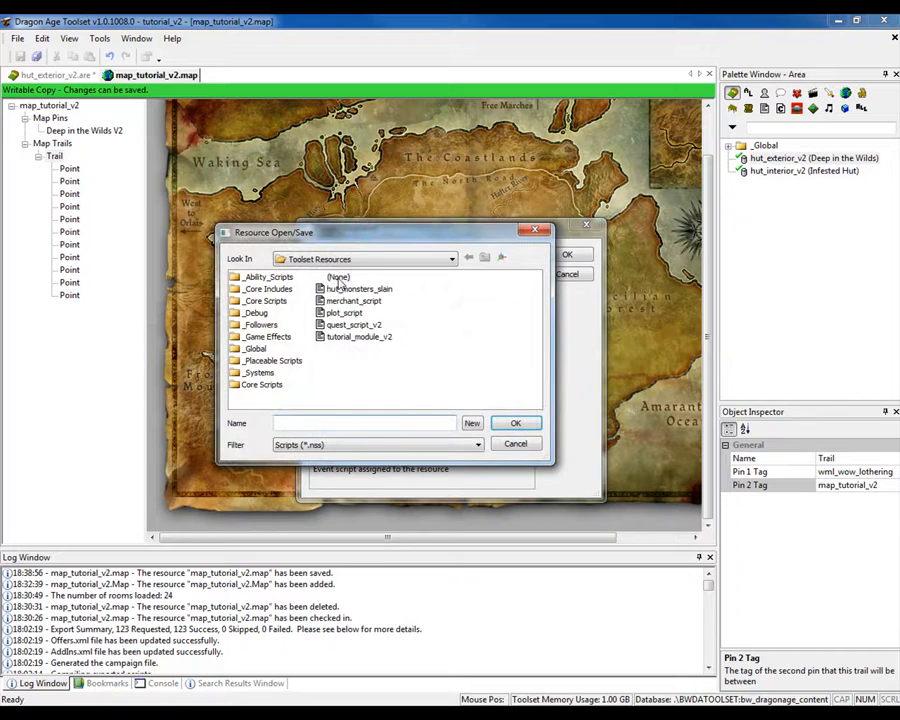
pyautogui.click(338, 278)
pyautogui.click(512, 423)
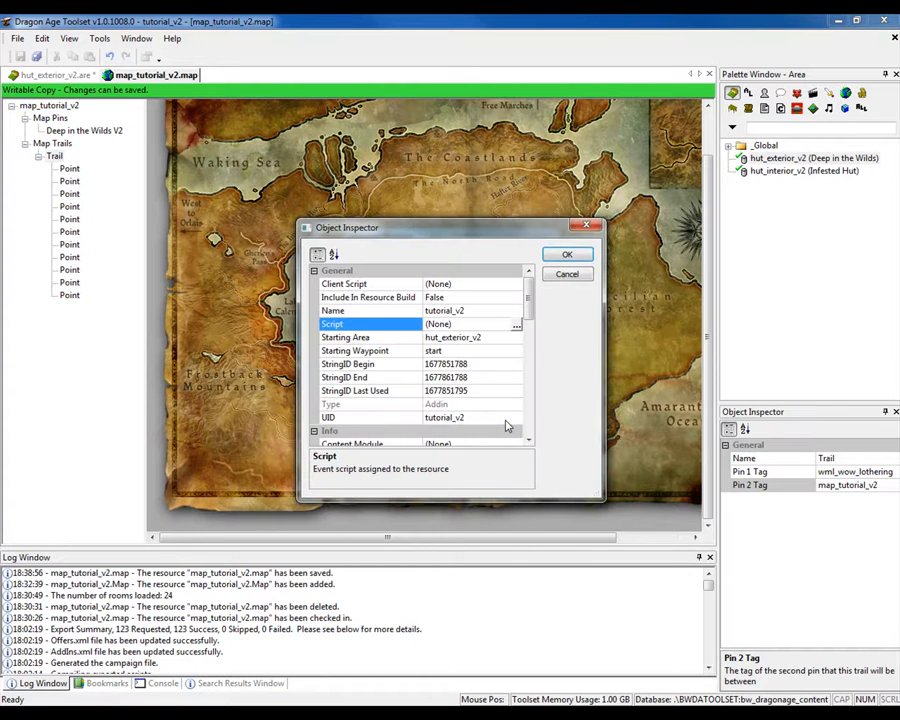
# - Set the module's Extended Module to Single Player, apply the properties and close the module manager
pyautogui.moveTo(529, 306); pyautogui.dragTo(527, 338)
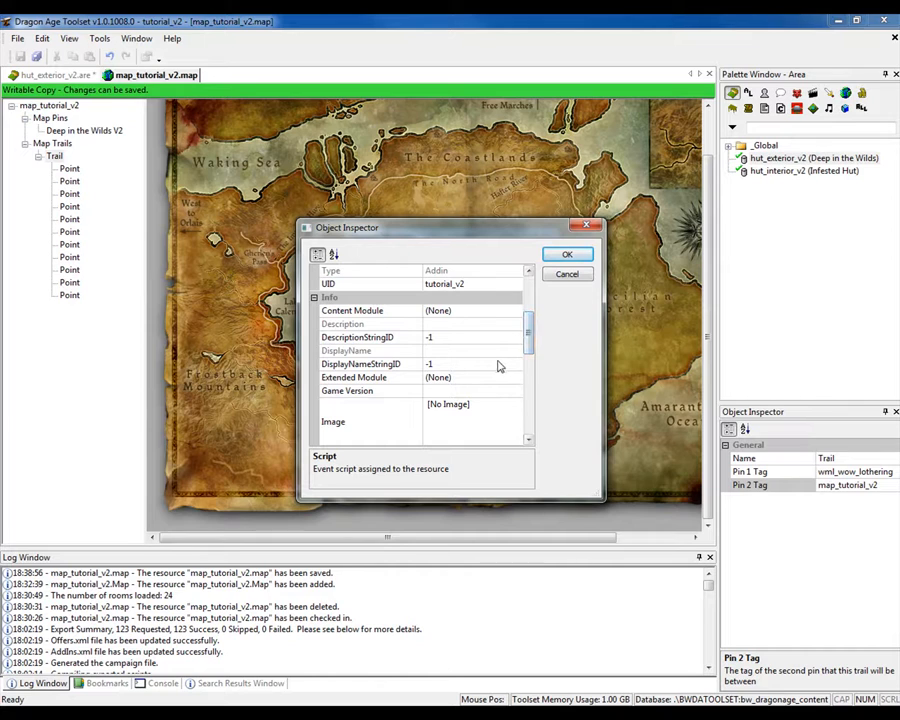
pyautogui.click(456, 379)
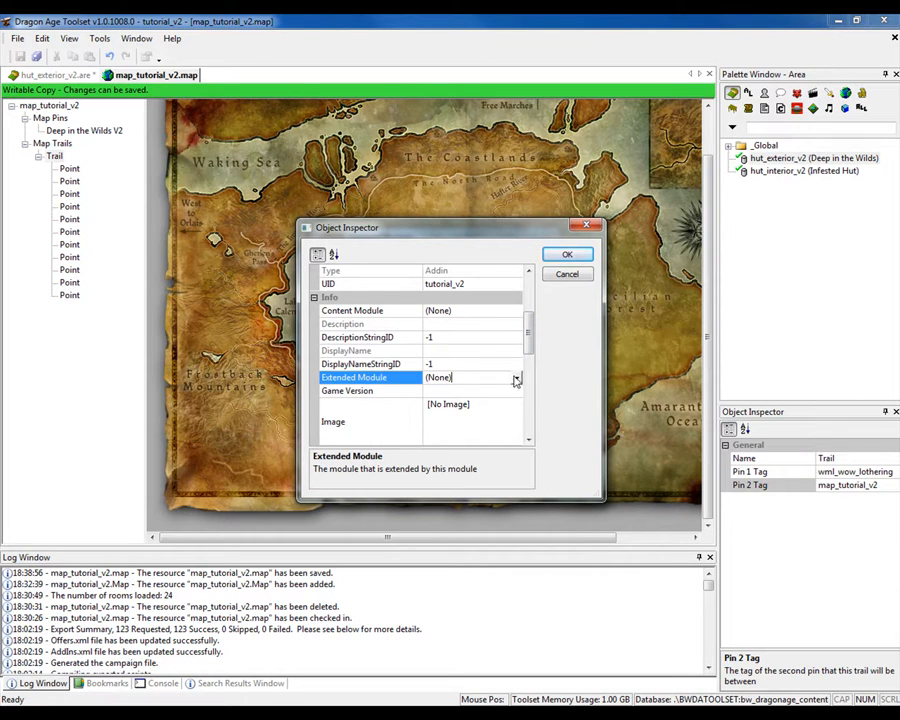
pyautogui.click(515, 377)
pyautogui.click(458, 429)
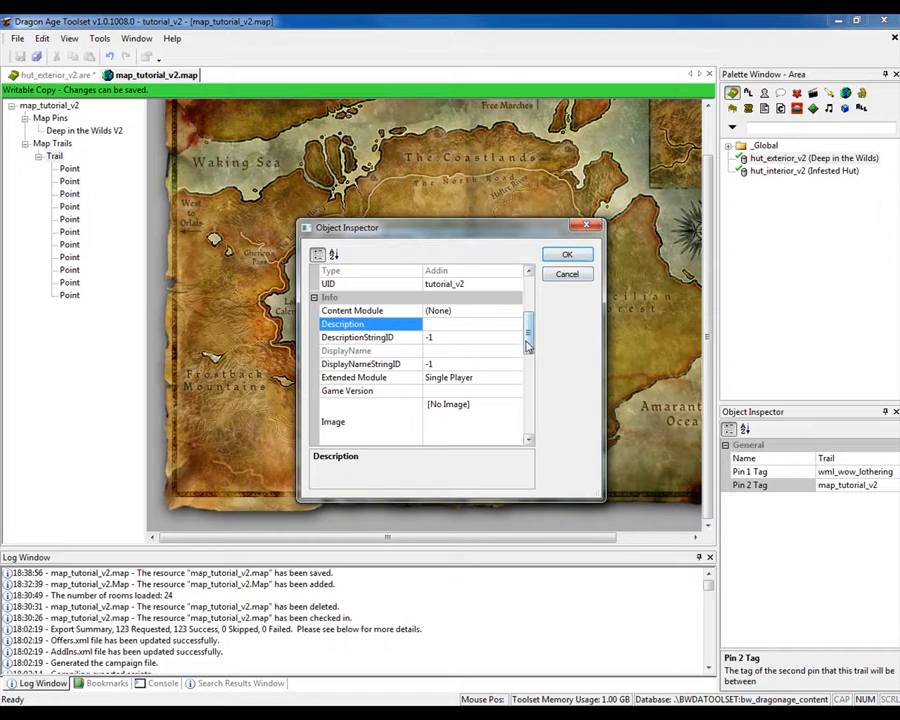
pyautogui.moveTo(531, 342); pyautogui.dragTo(531, 377)
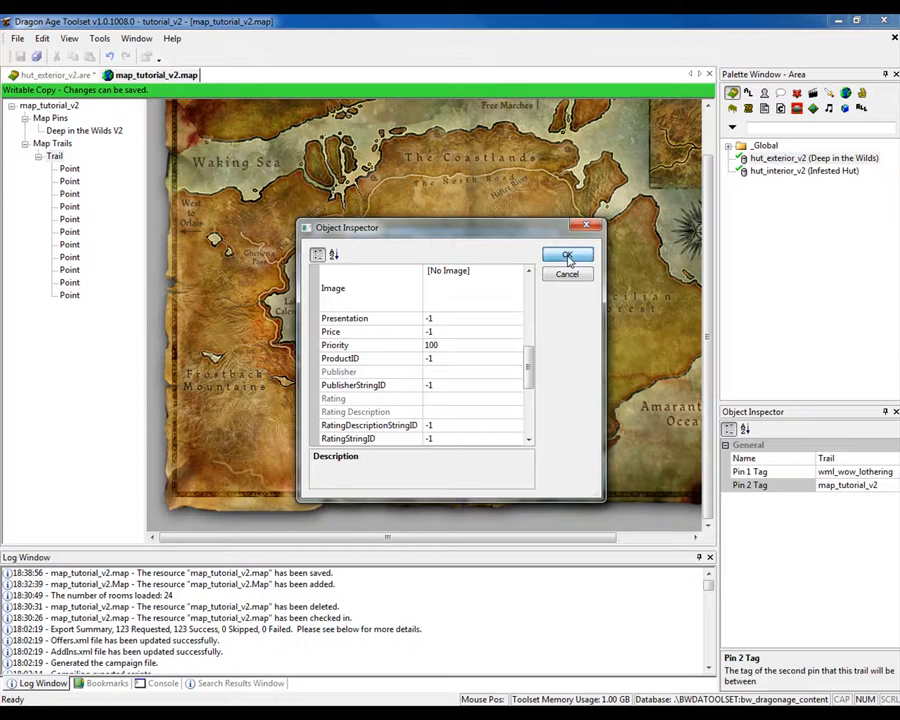
pyautogui.click(567, 256)
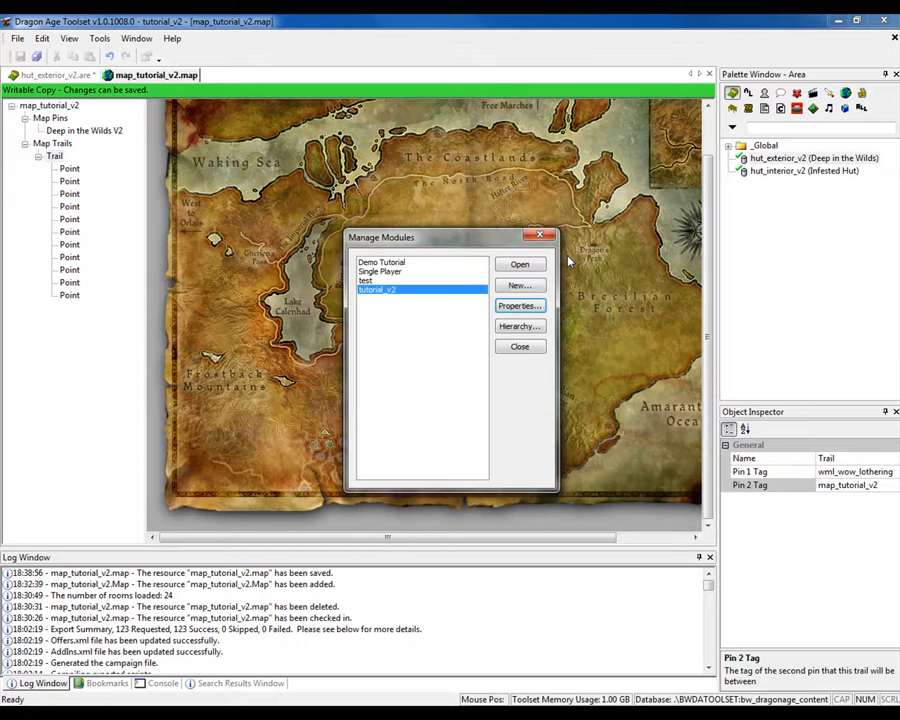
pyautogui.click(519, 347)
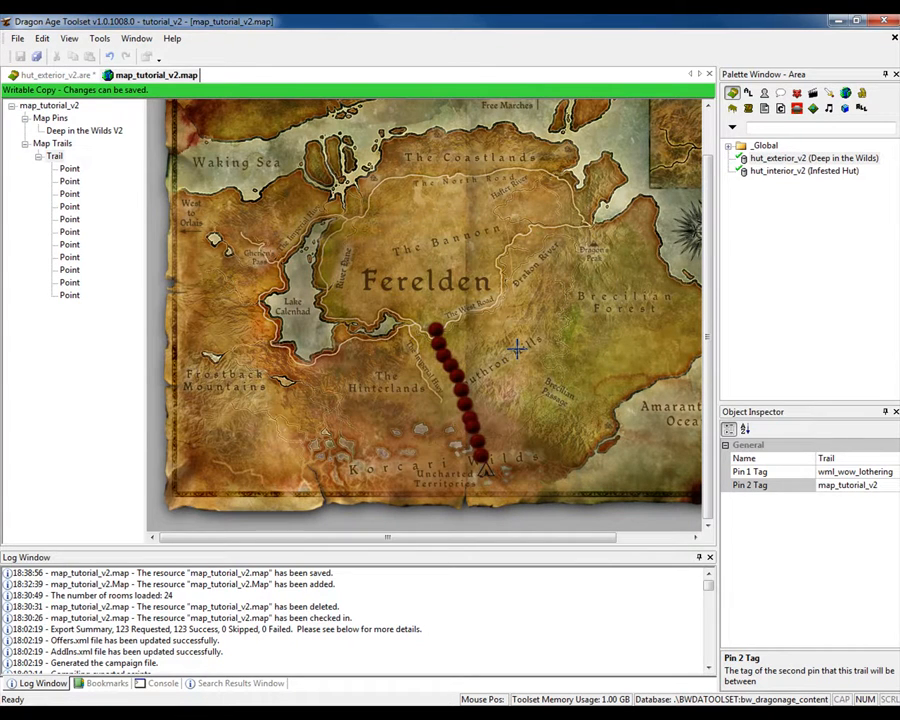
# - Return to the hut_exterior_v2 area and review the properties of the world_map_v2 placeable
pyautogui.click(52, 75)
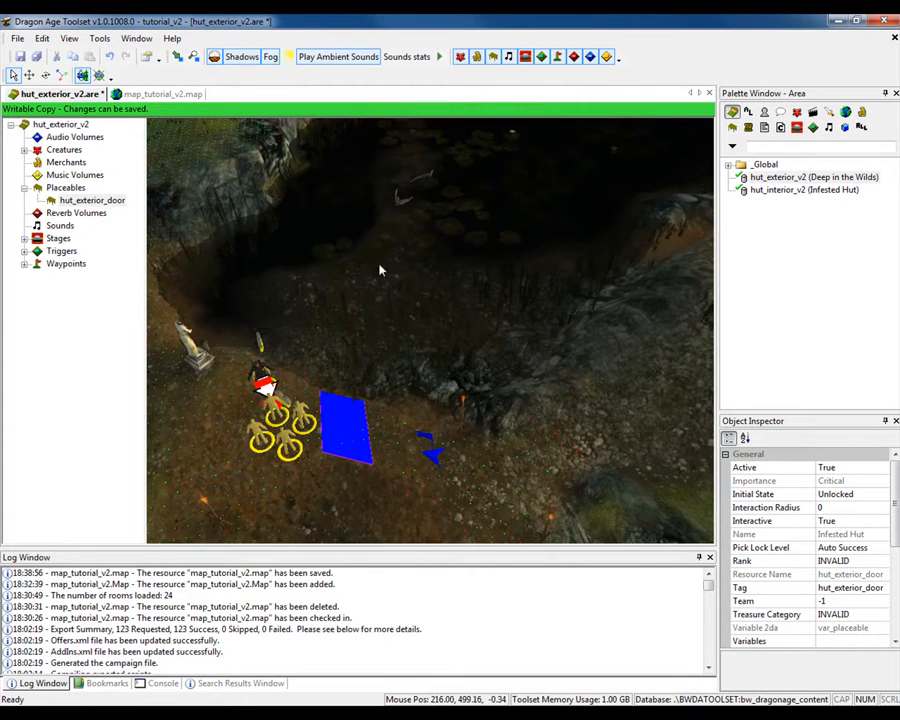
pyautogui.moveTo(428, 335); pyautogui.dragTo(494, 270, button='middle')
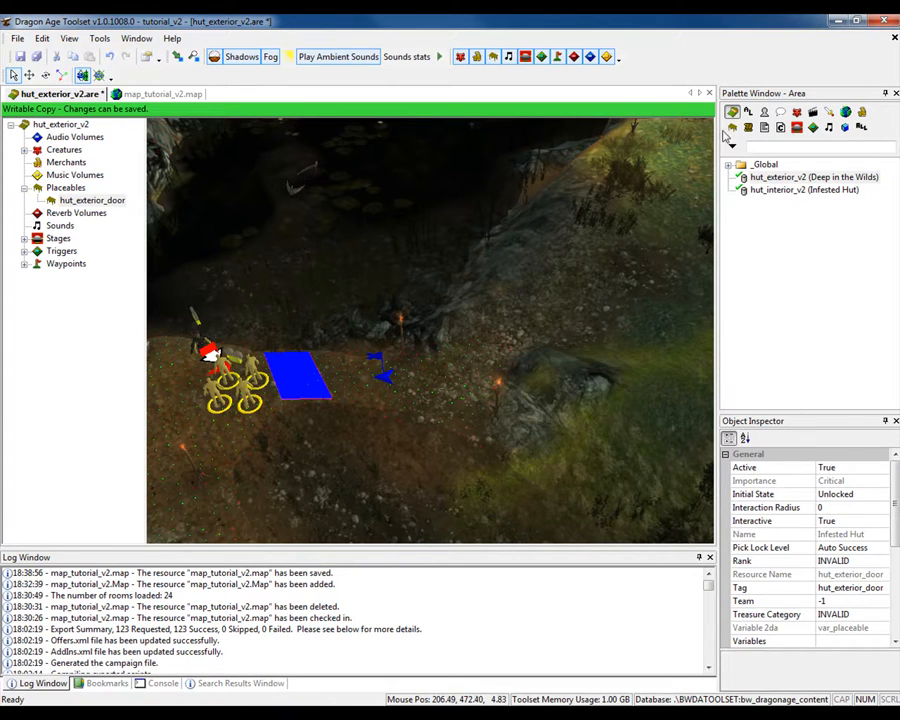
pyautogui.click(730, 127)
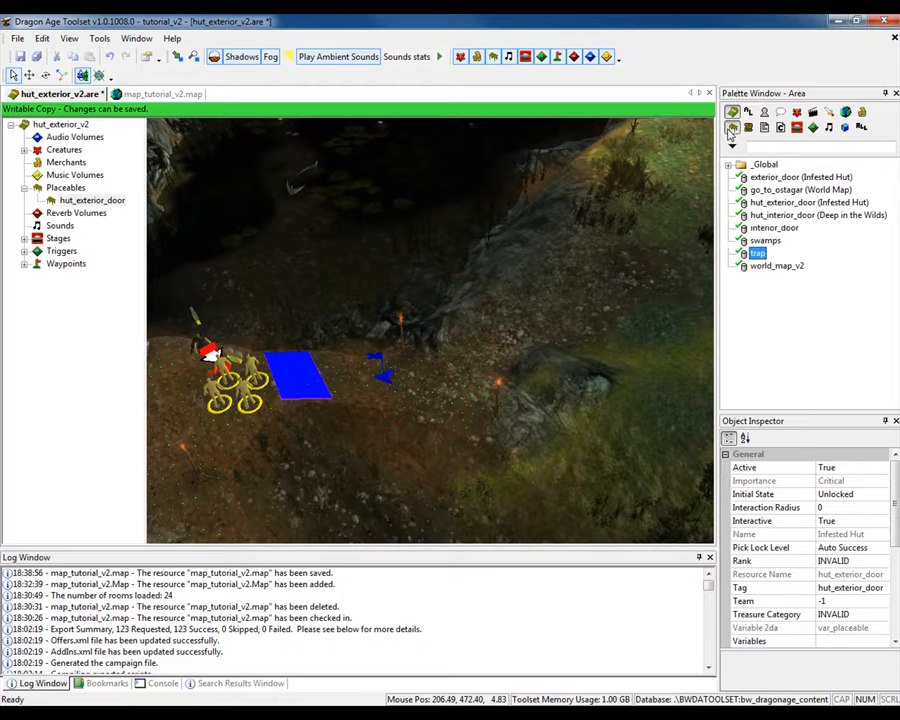
pyautogui.doubleClick(766, 265)
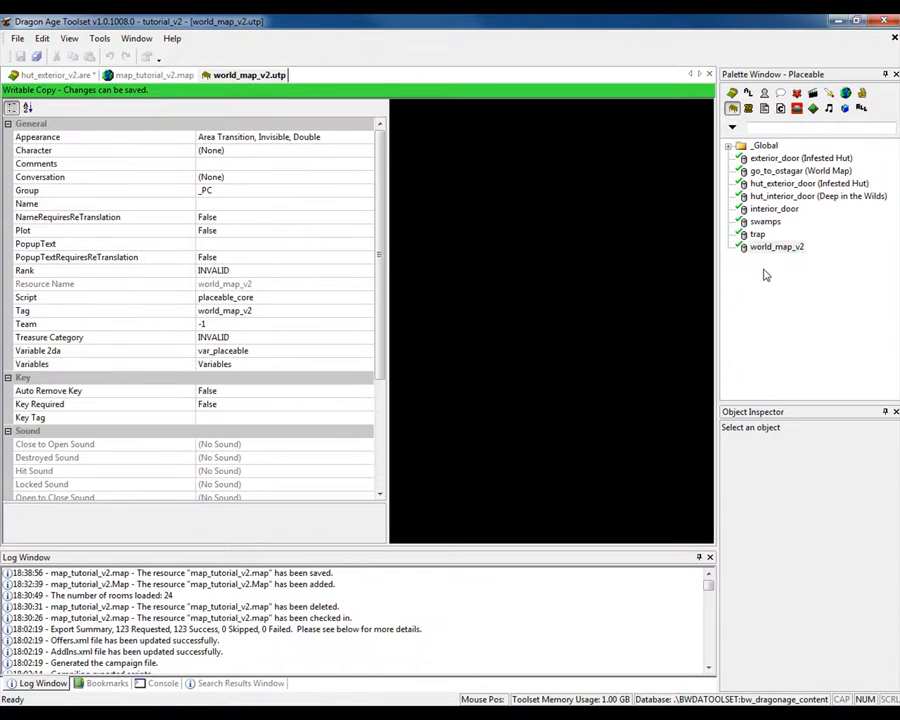
pyautogui.click(17, 38)
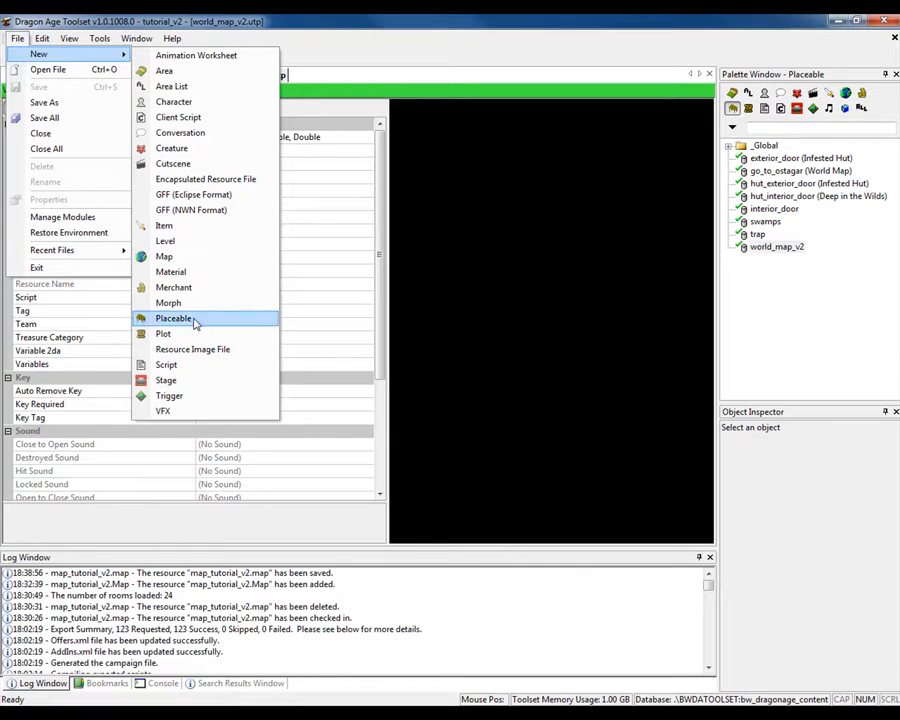
pyautogui.click(463, 58)
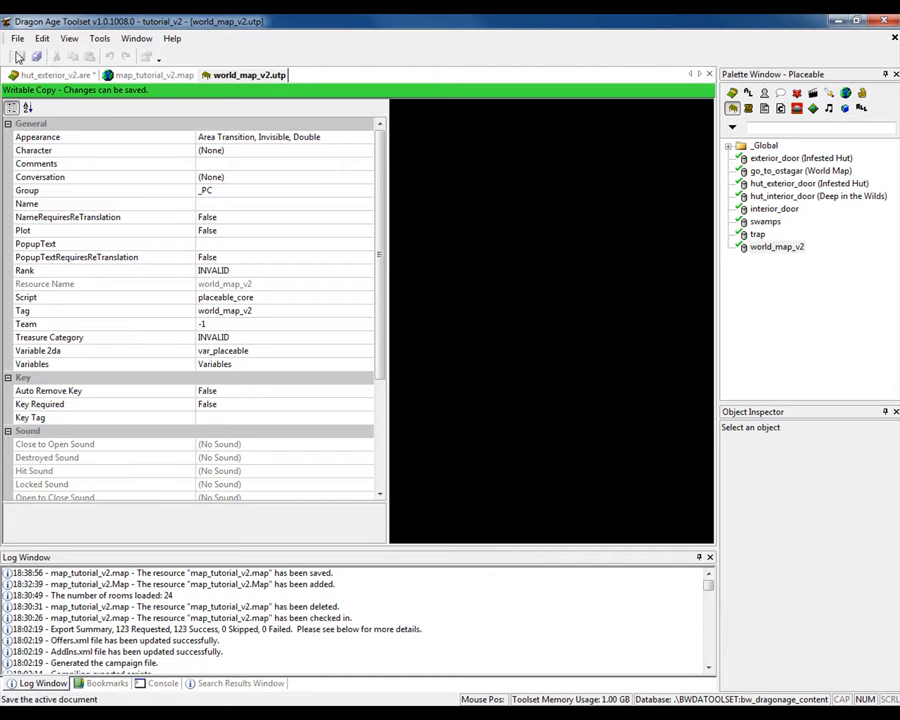
pyautogui.click(705, 76)
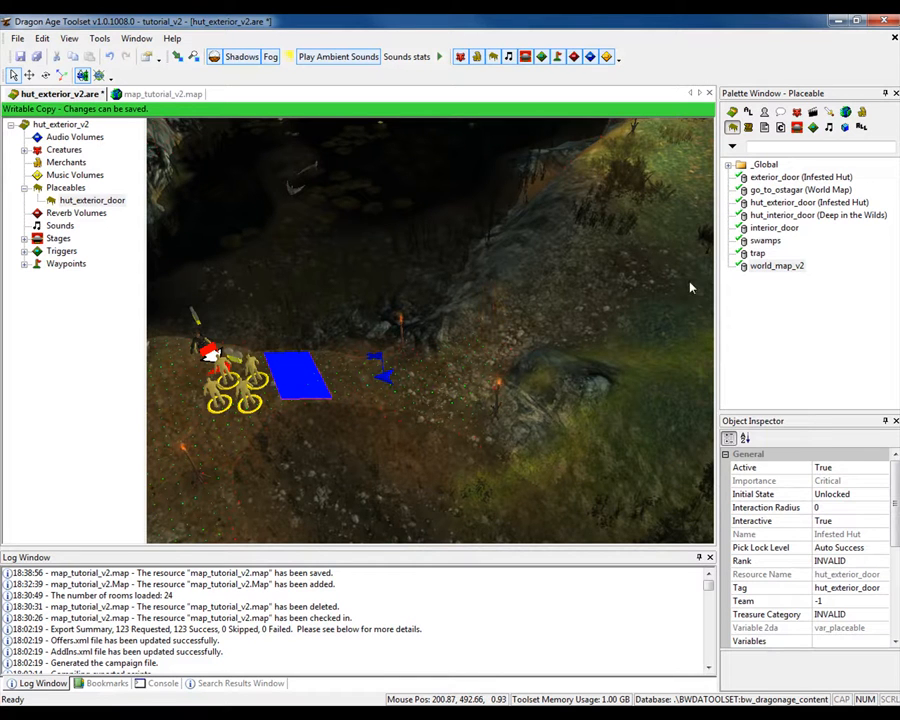
pyautogui.click(744, 264)
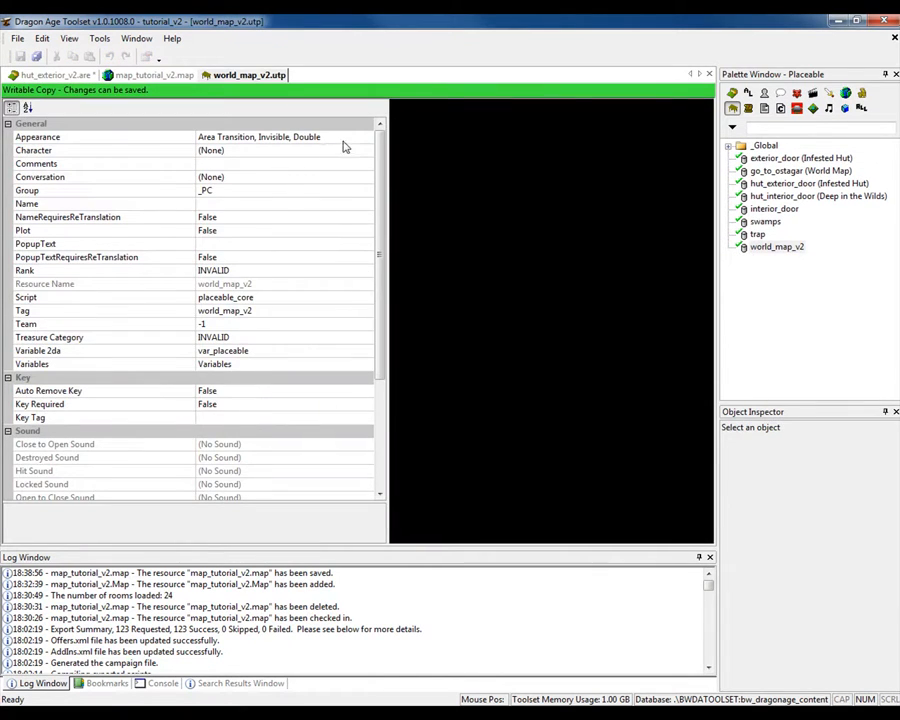
pyautogui.click(705, 76)
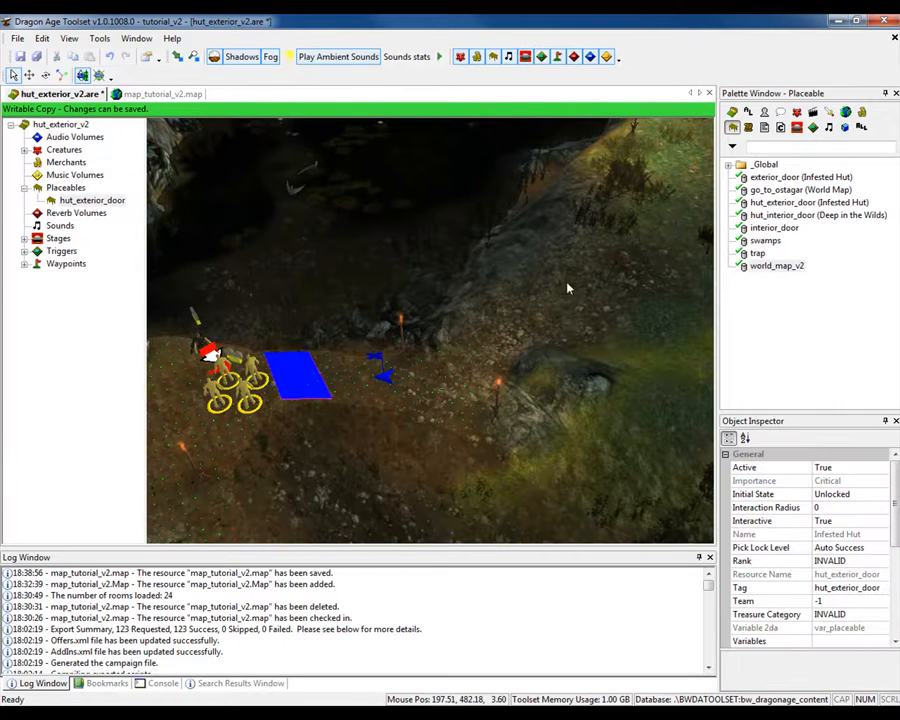
# - Place the world_map_v2 placeable across the path beyond the blue waypoint and move it to span the gap between the two torches
pyautogui.click(762, 268)
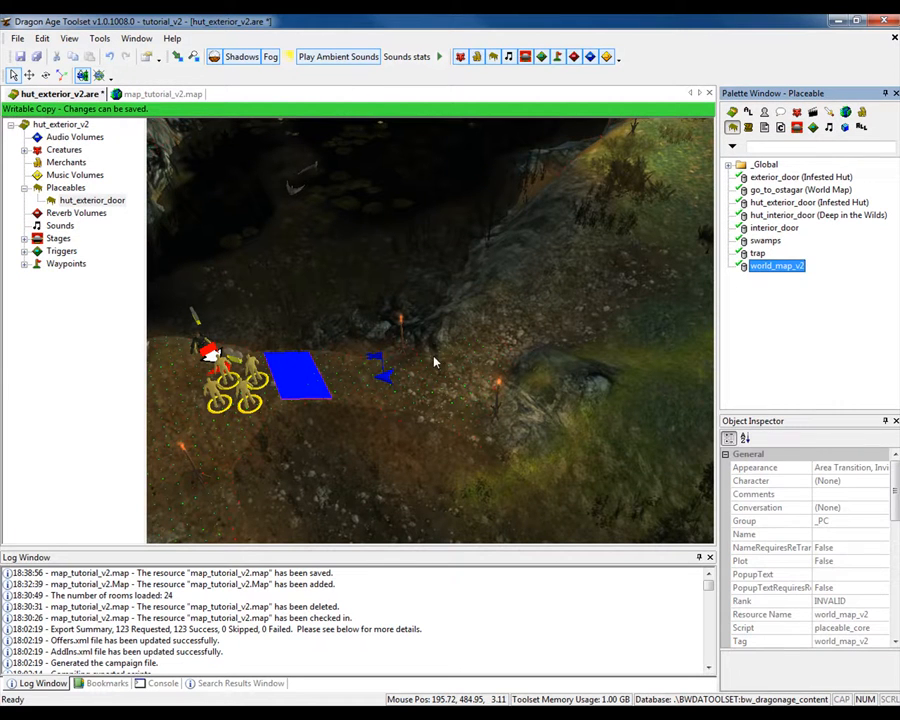
pyautogui.click(496, 363)
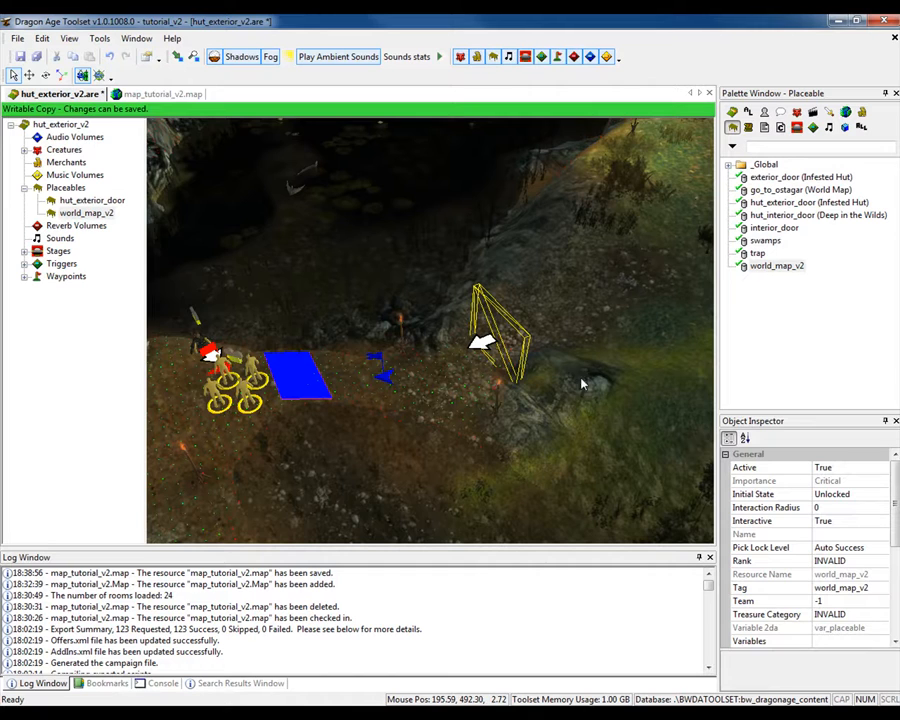
pyautogui.moveTo(583, 384); pyautogui.dragTo(568, 424, button='middle')
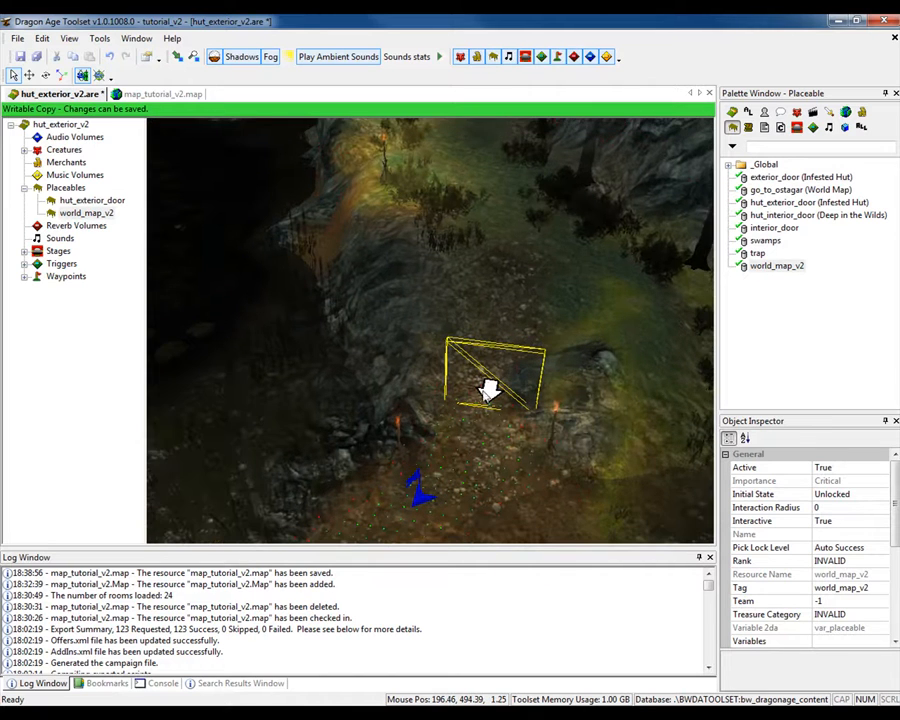
pyautogui.click(29, 75)
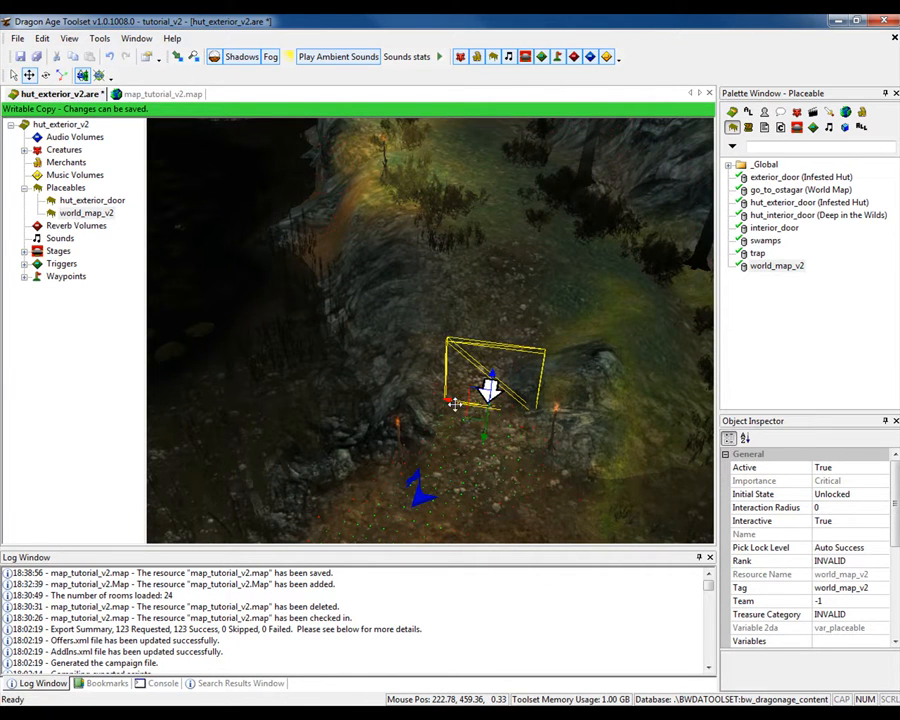
pyautogui.moveTo(455, 403); pyautogui.dragTo(428, 394)
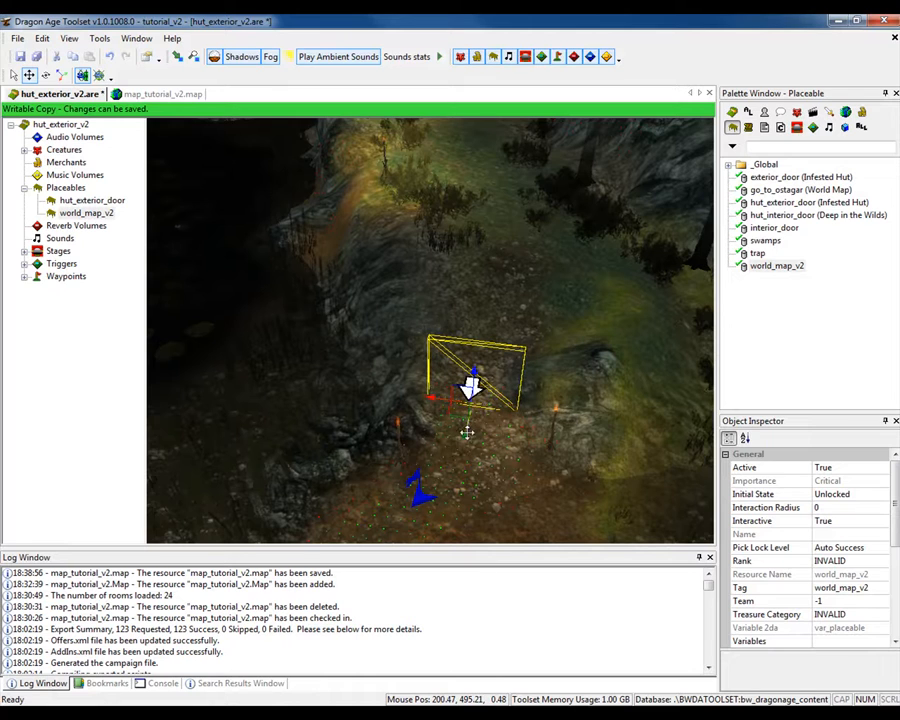
pyautogui.moveTo(466, 432); pyautogui.dragTo(464, 442)
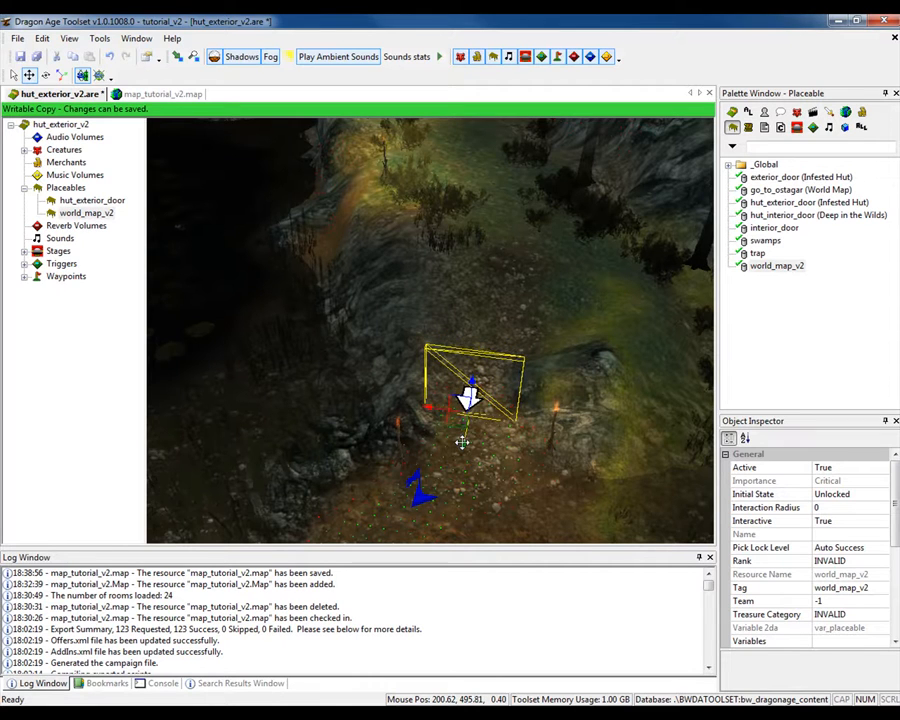
# - Set the placed world_map_v2 transition's PLC_AT_DEST_TAG variable to world_map
pyautogui.scroll(-2, 850, 565)
pyautogui.click(877, 576)
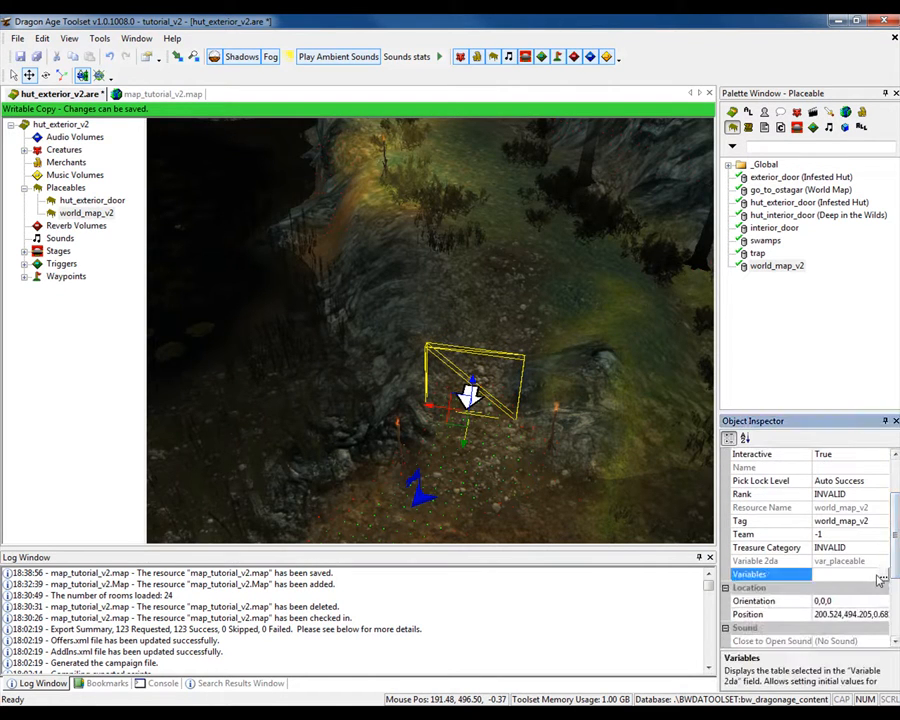
pyautogui.click(882, 577)
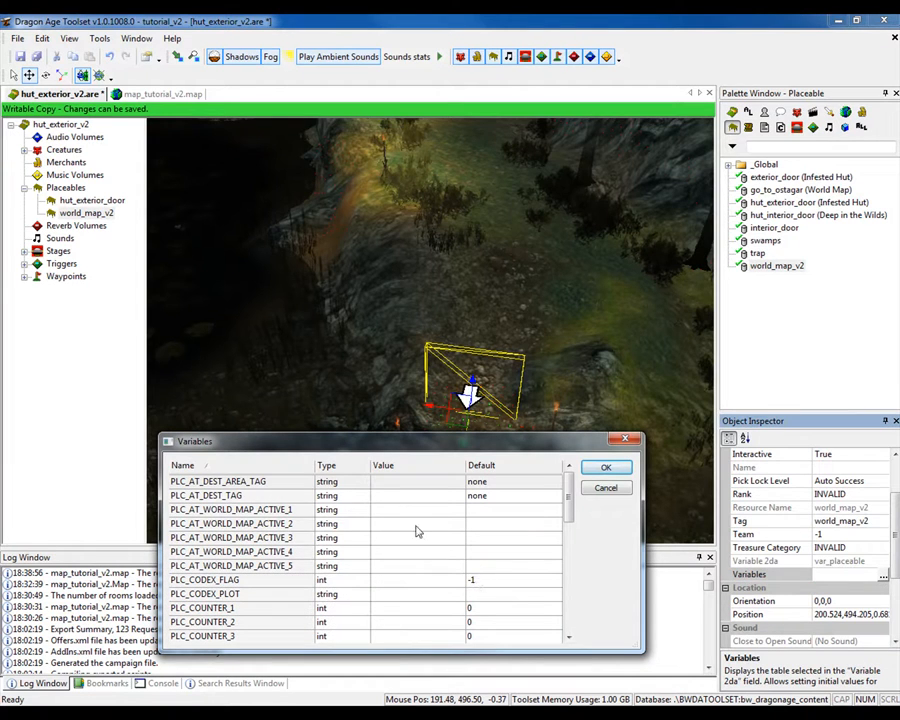
pyautogui.click(388, 500)
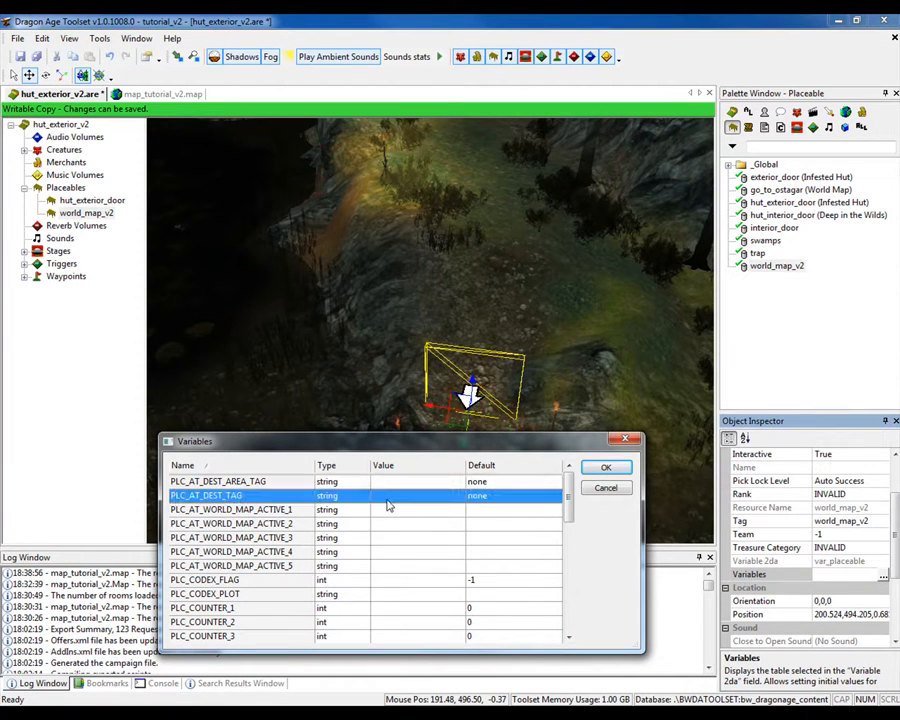
pyautogui.click(386, 496)
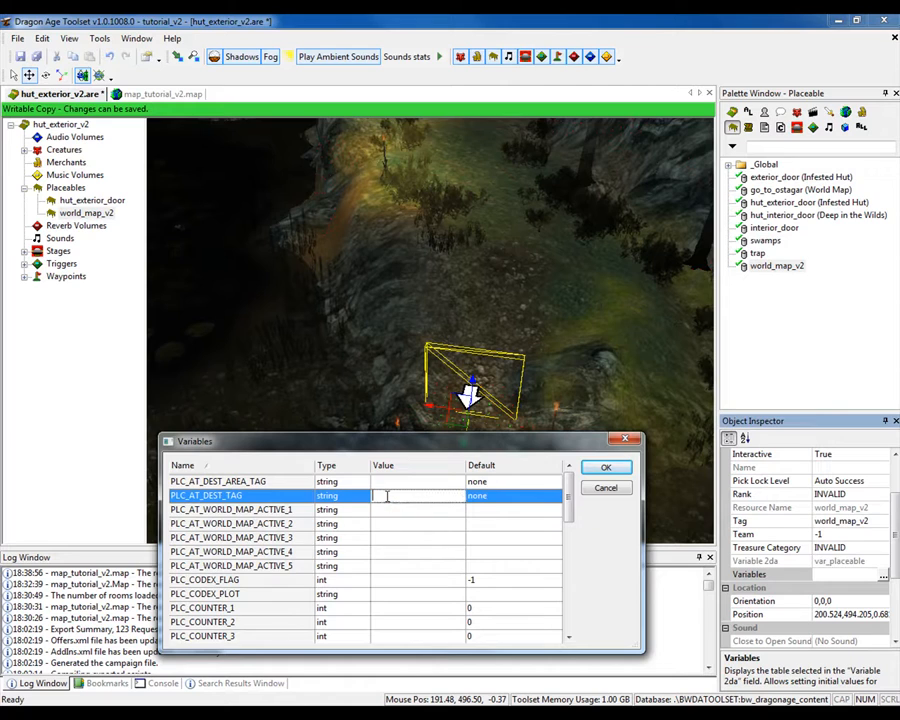
pyautogui.write('world_map')
pyautogui.click(600, 467)
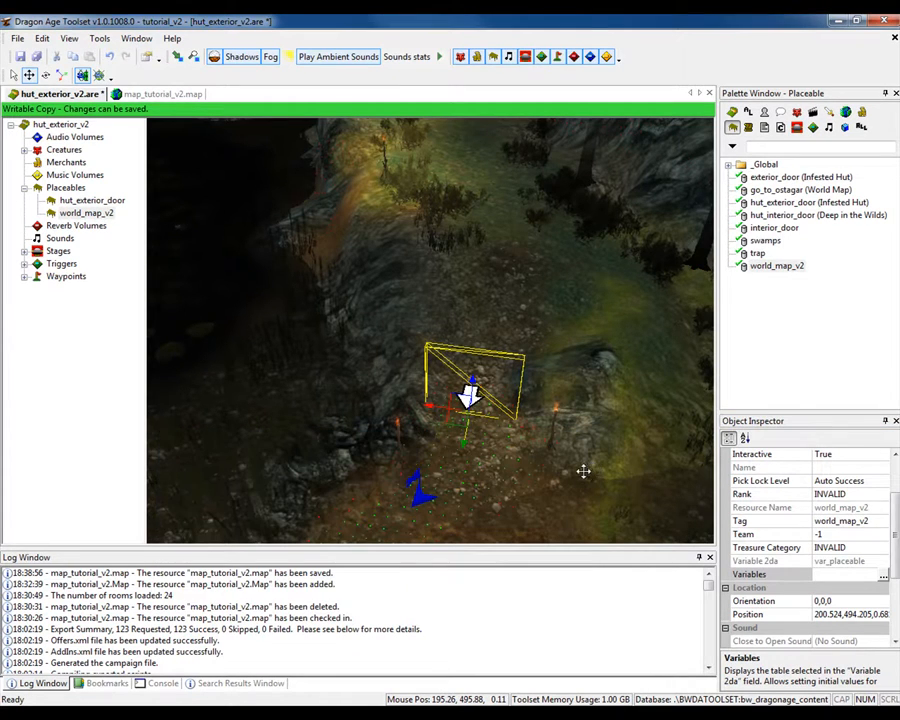
# - Set the hut_exterior_v2 area's AREA_WORLD_MAP_ENABLED variable to 1 and save the area
pyautogui.moveTo(546, 480); pyautogui.dragTo(321, 410, button='middle')
pyautogui.moveTo(405, 338); pyautogui.dragTo(317, 490, button='middle')
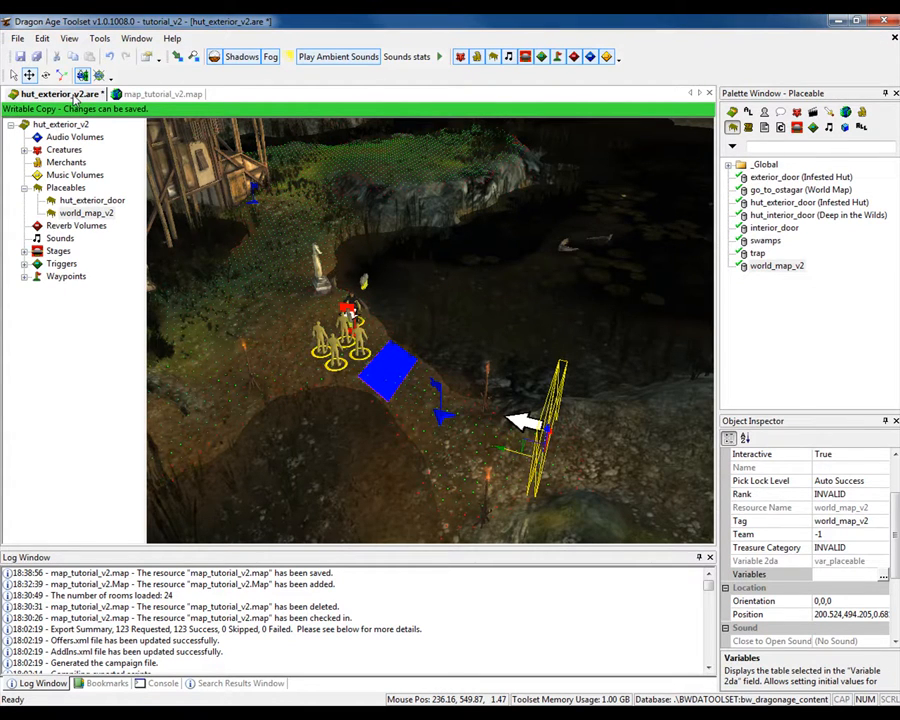
pyautogui.click(256, 418)
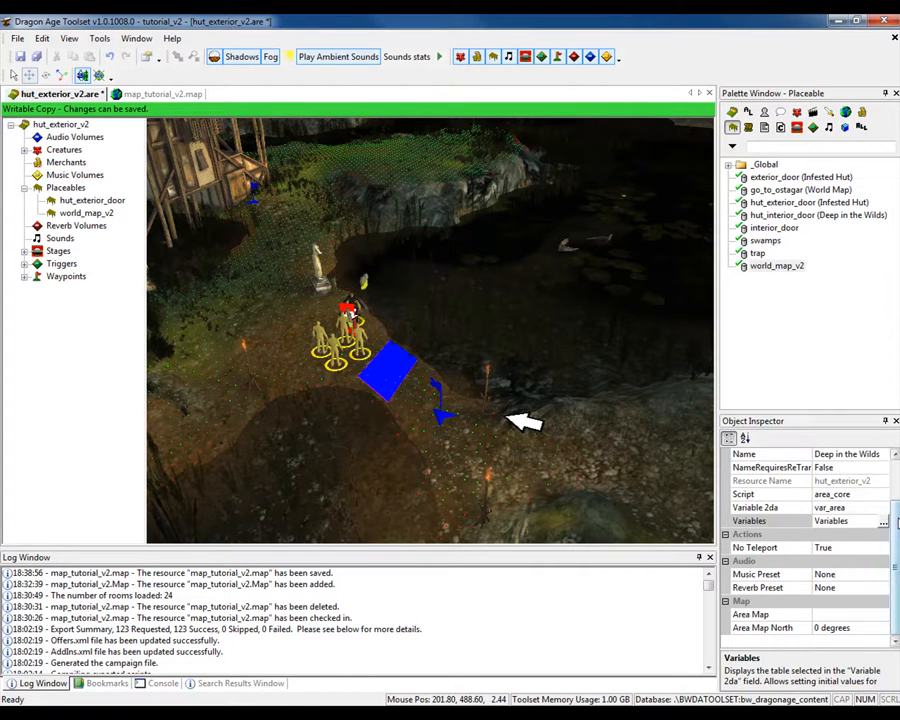
pyautogui.click(884, 524)
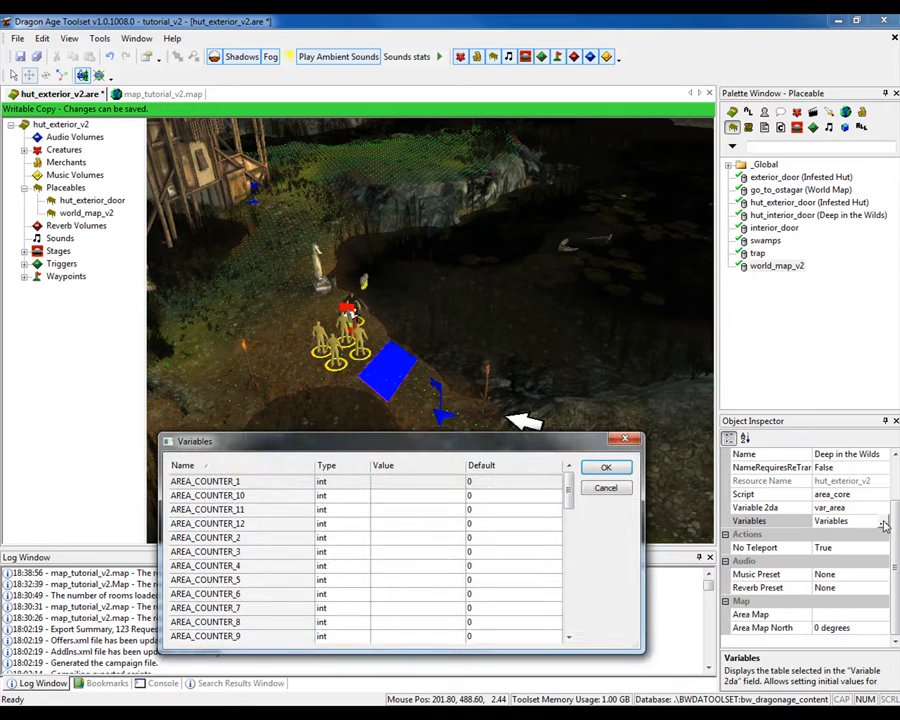
pyautogui.moveTo(570, 480); pyautogui.dragTo(569, 528)
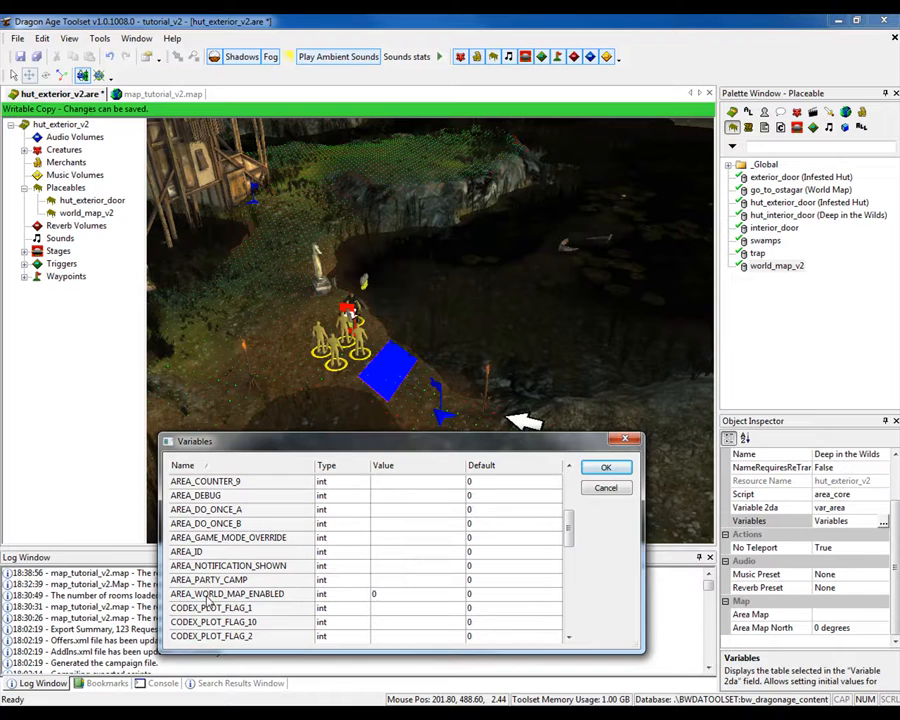
pyautogui.click(387, 595)
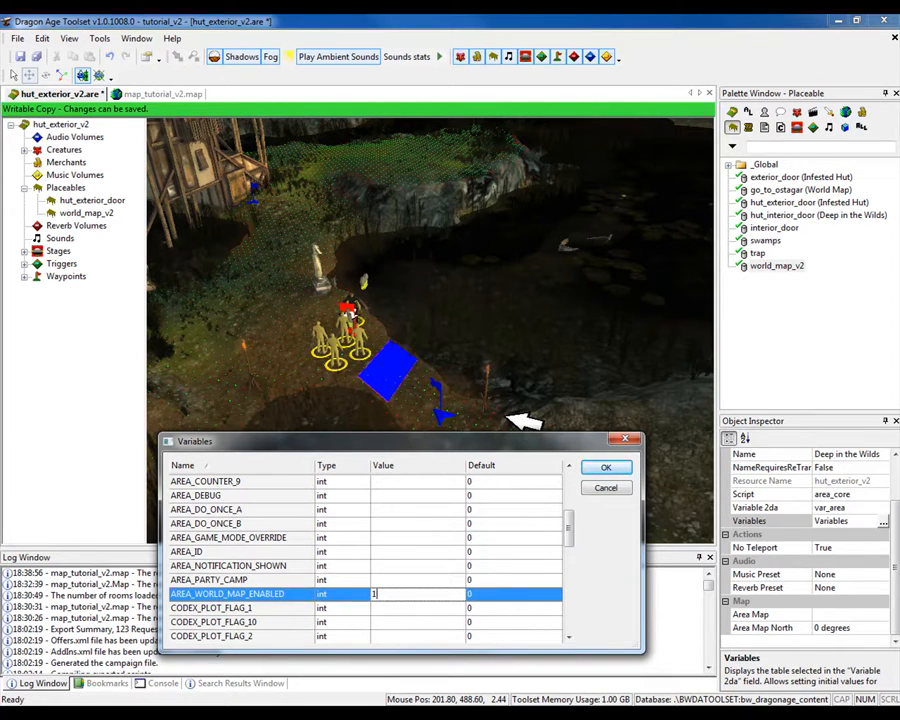
pyautogui.write('1')
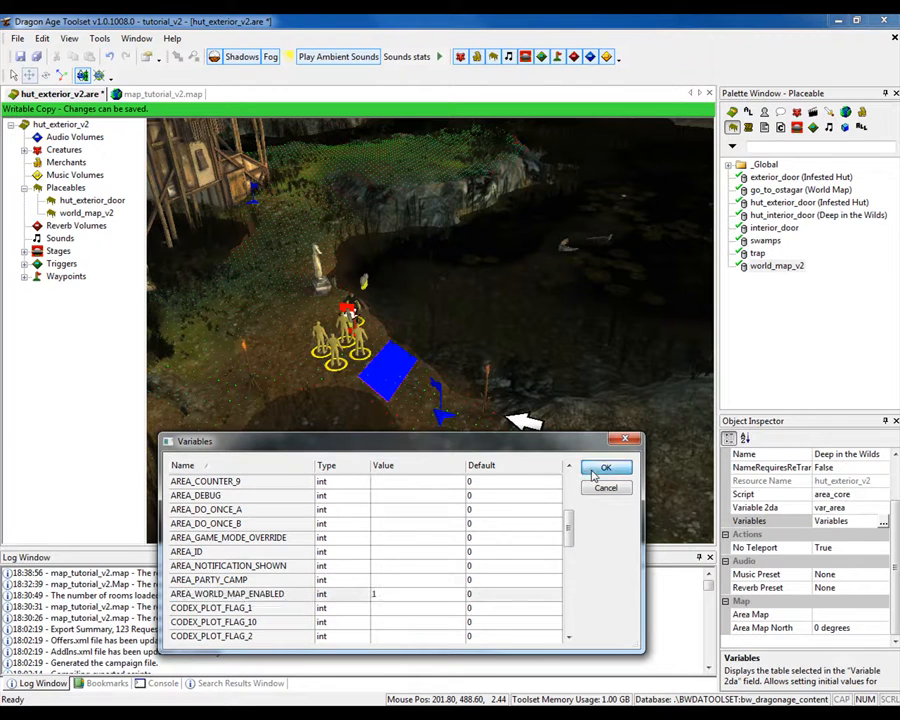
pyautogui.click(605, 467)
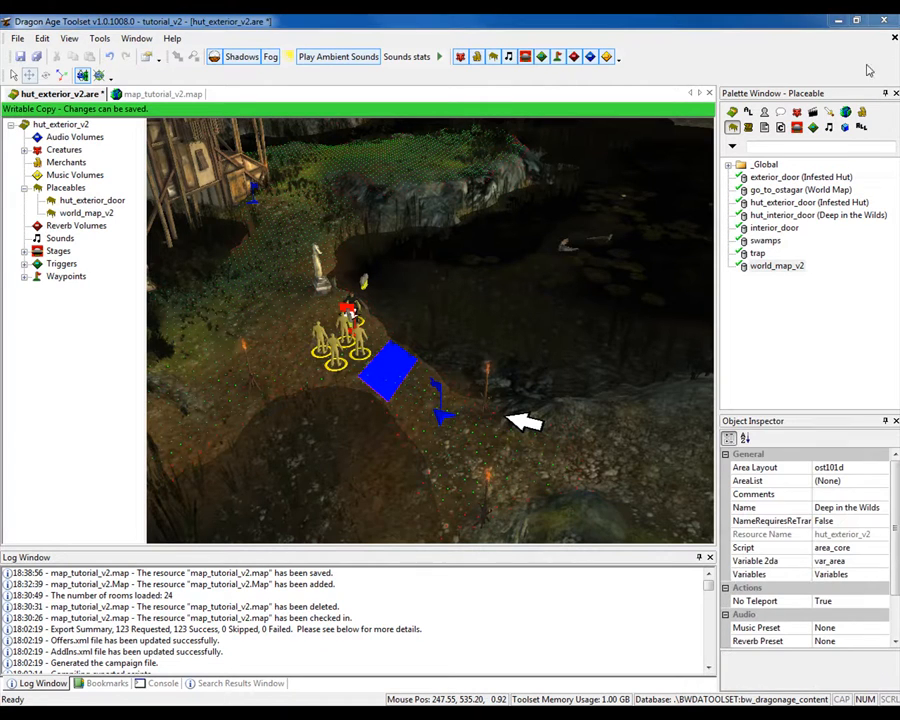
pyautogui.click(21, 57)
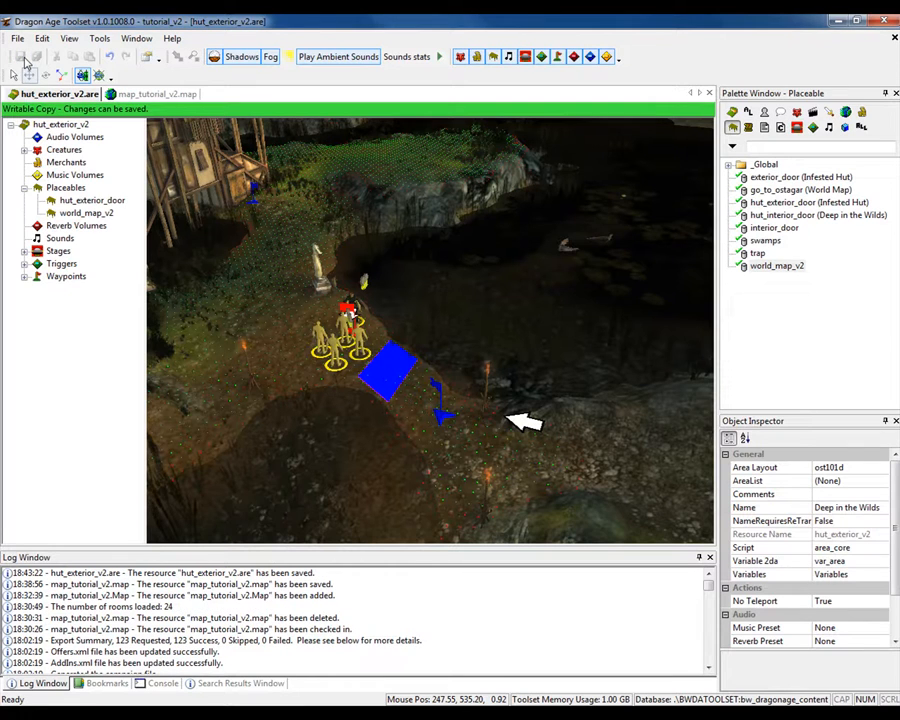
# - Export all the tutorial_v2 module's resources with their dependent resources and check the export log
pyautogui.click(862, 127)
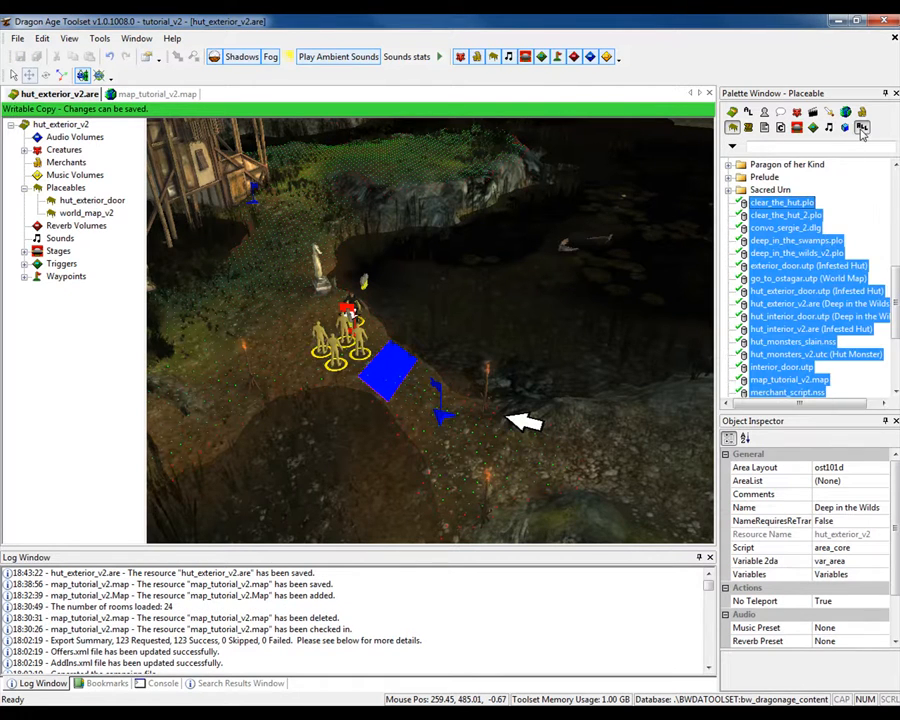
pyautogui.click(897, 328)
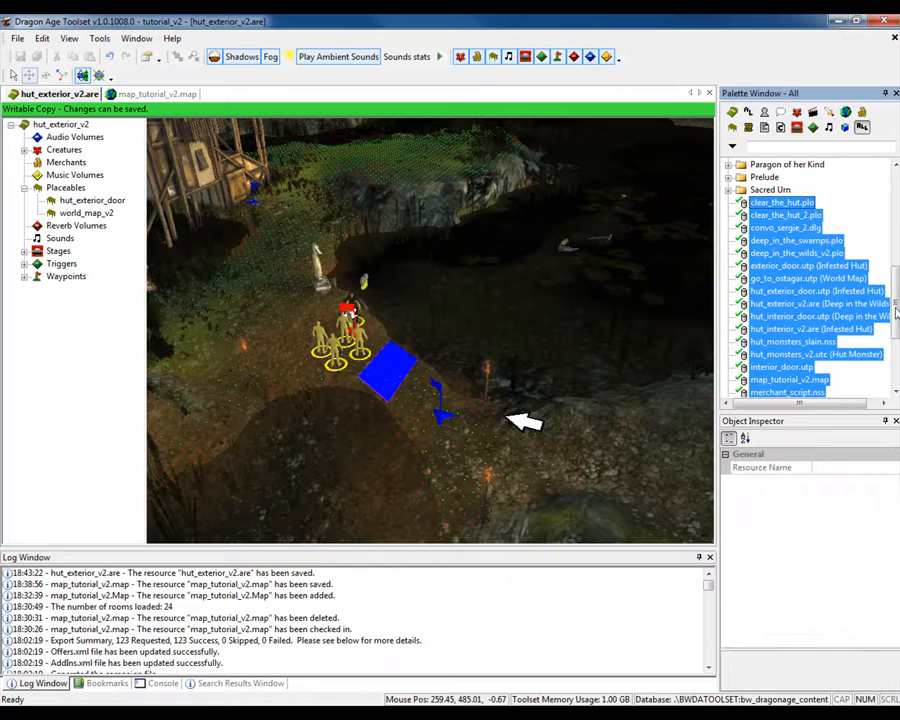
pyautogui.moveTo(897, 335)
pyautogui.mouseDown()
pyautogui.moveTo(896, 357)
pyautogui.moveTo(895, 318)
pyautogui.moveTo(895, 350)
pyautogui.mouseUp()
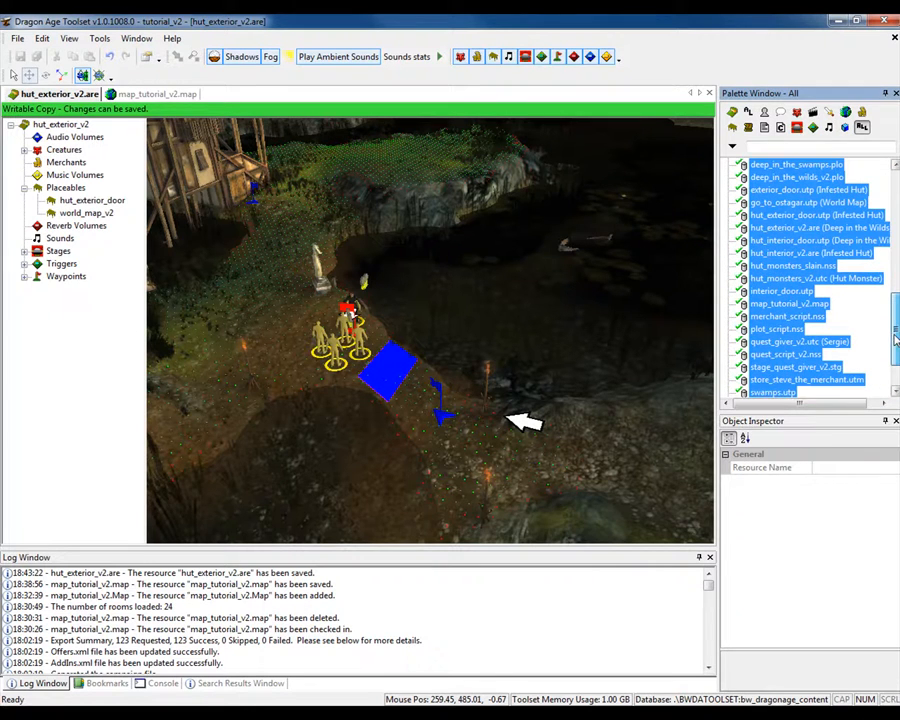
pyautogui.rightClick(782, 283)
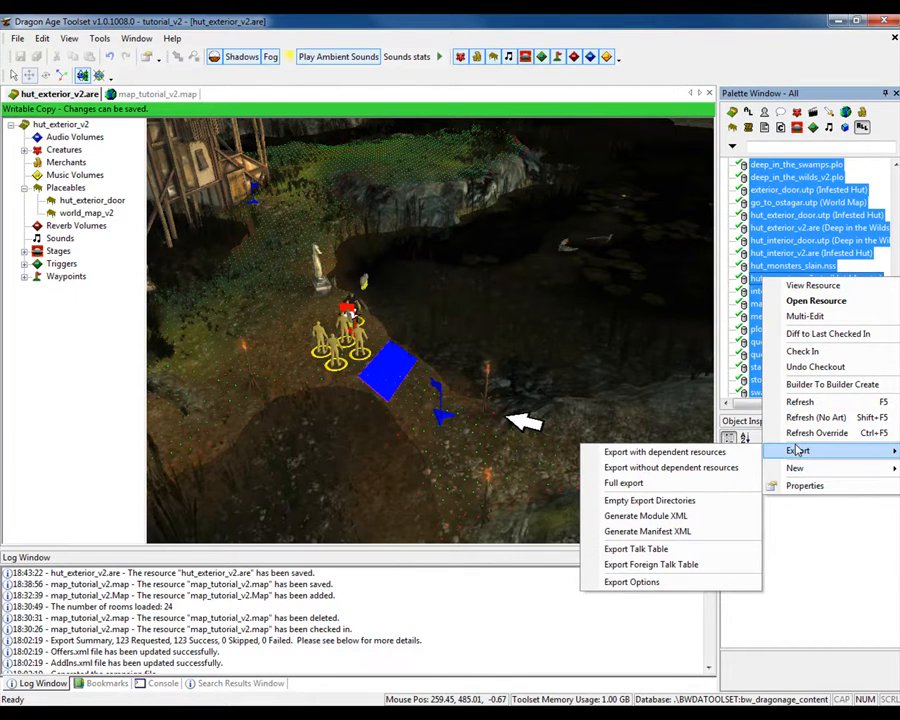
pyautogui.click(737, 467)
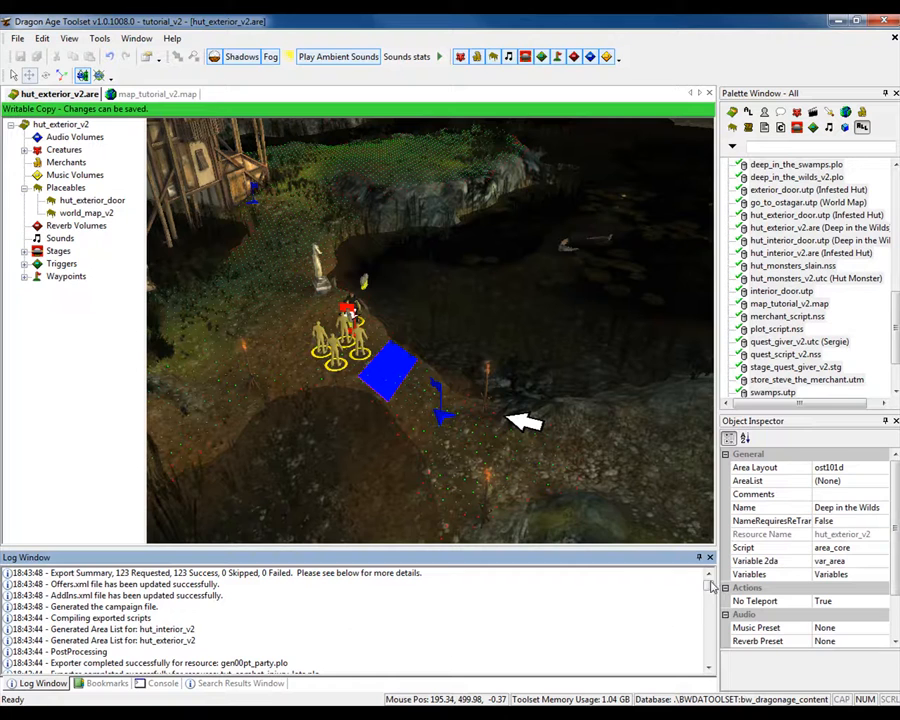
pyautogui.moveTo(712, 588); pyautogui.dragTo(708, 616)
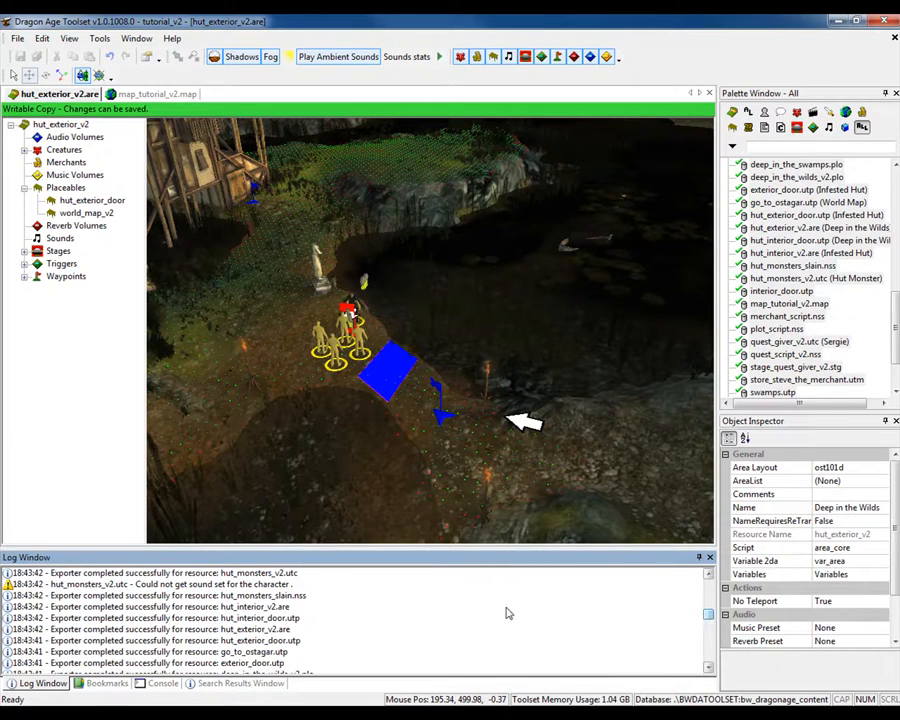
# - Examine the export log's sound-set warnings for hut_monsters_v2 and quest_giver_v2, and read the export summary
pyautogui.click(214, 583)
pyautogui.scroll(3, 210, 593)
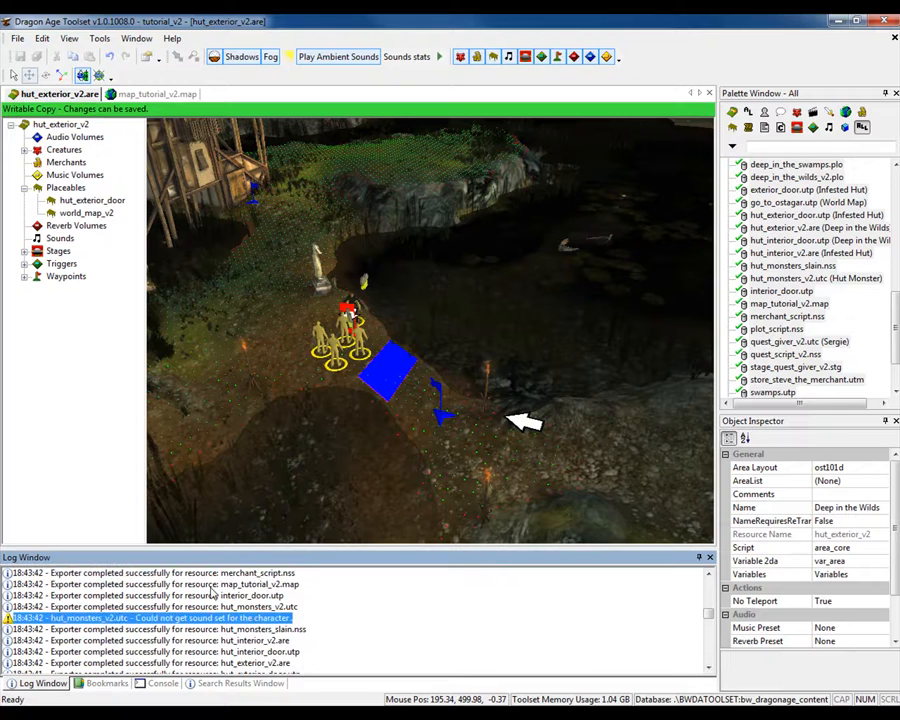
pyautogui.click(147, 622)
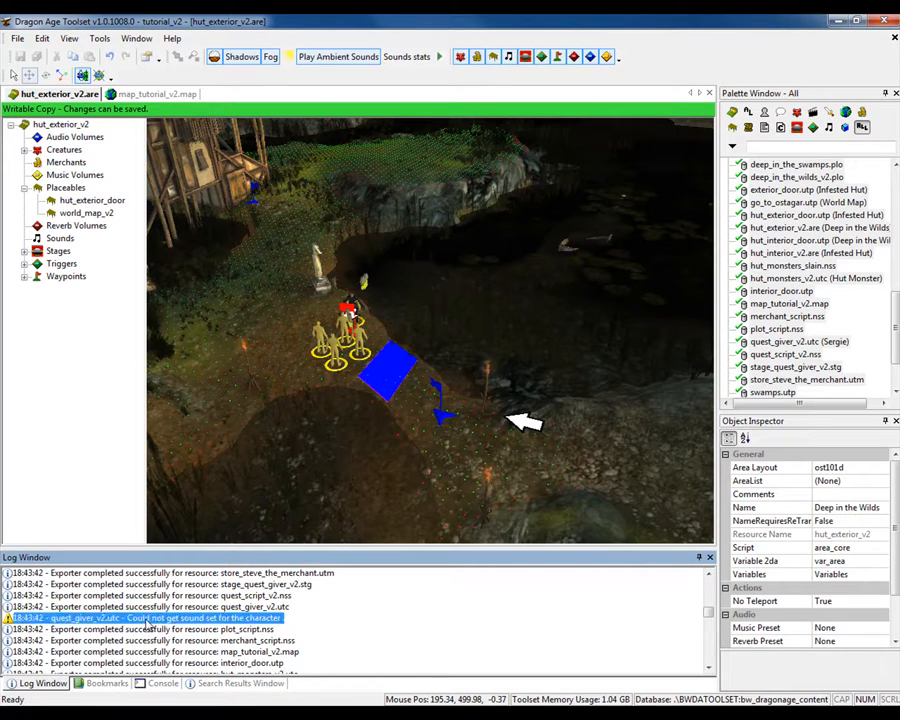
pyautogui.scroll(8, 188, 622)
pyautogui.scroll(8, 189, 623)
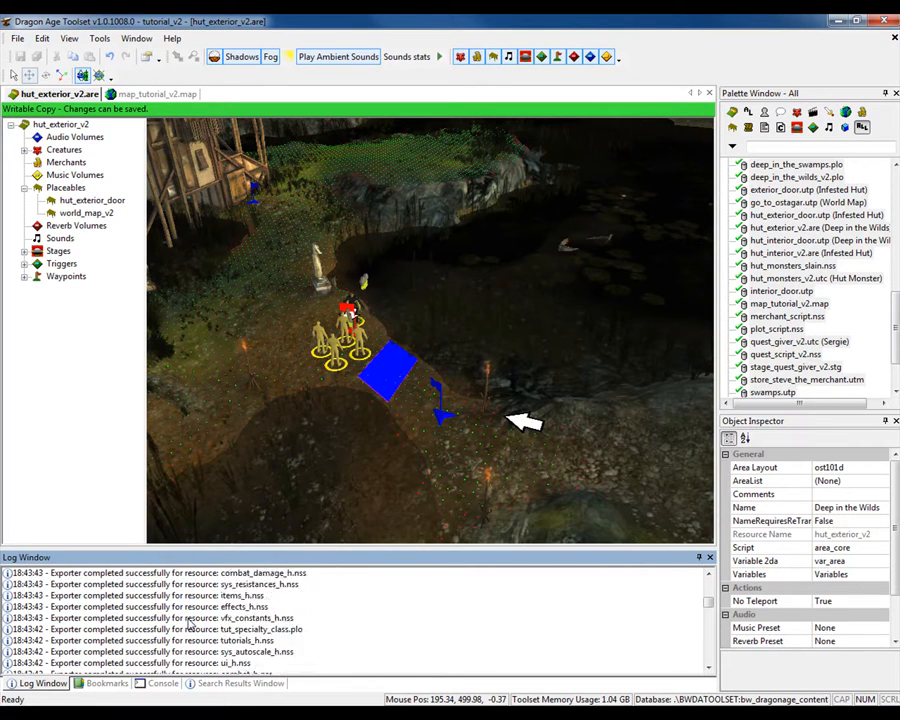
pyautogui.moveTo(709, 602); pyautogui.dragTo(717, 574)
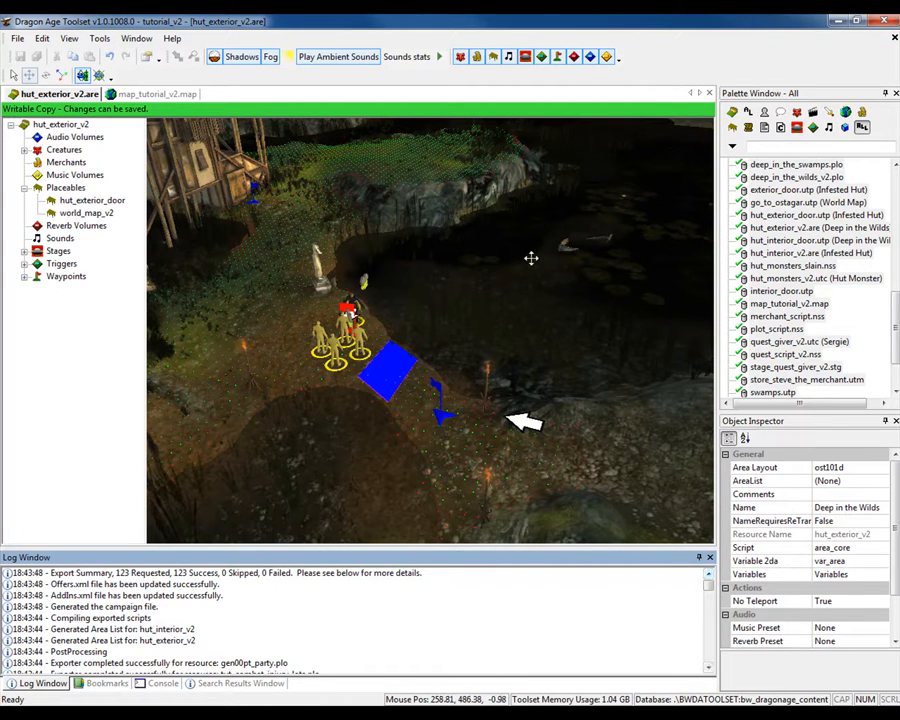
# - Bring up the map_tutorial_v2 map and start opening a file, browsing up from the toolsetexport folder to the Dragon Age folder
pyautogui.click(118, 93)
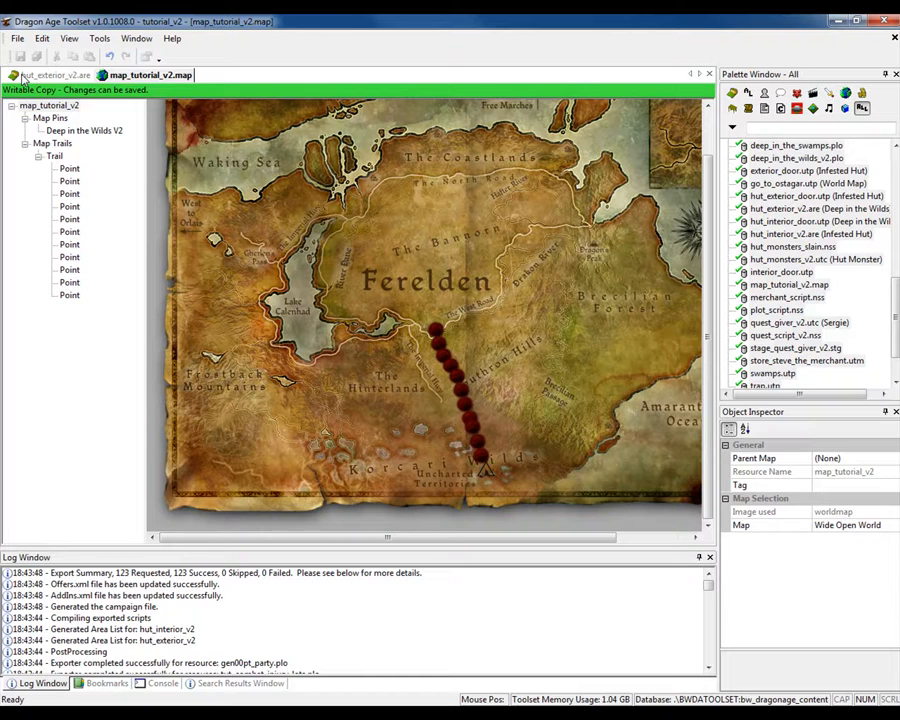
pyautogui.click(20, 40)
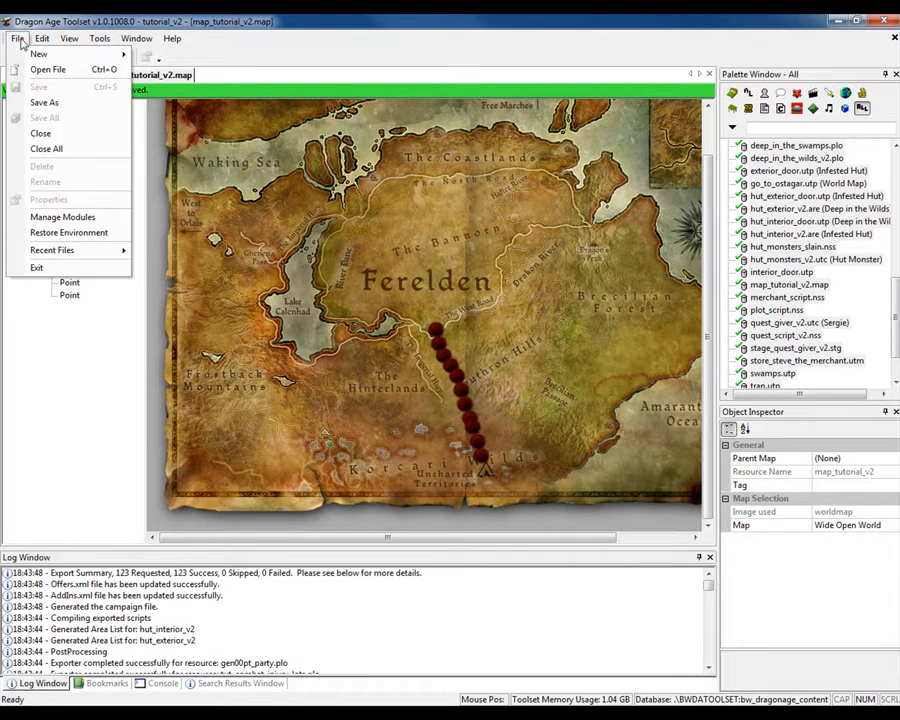
pyautogui.click(36, 68)
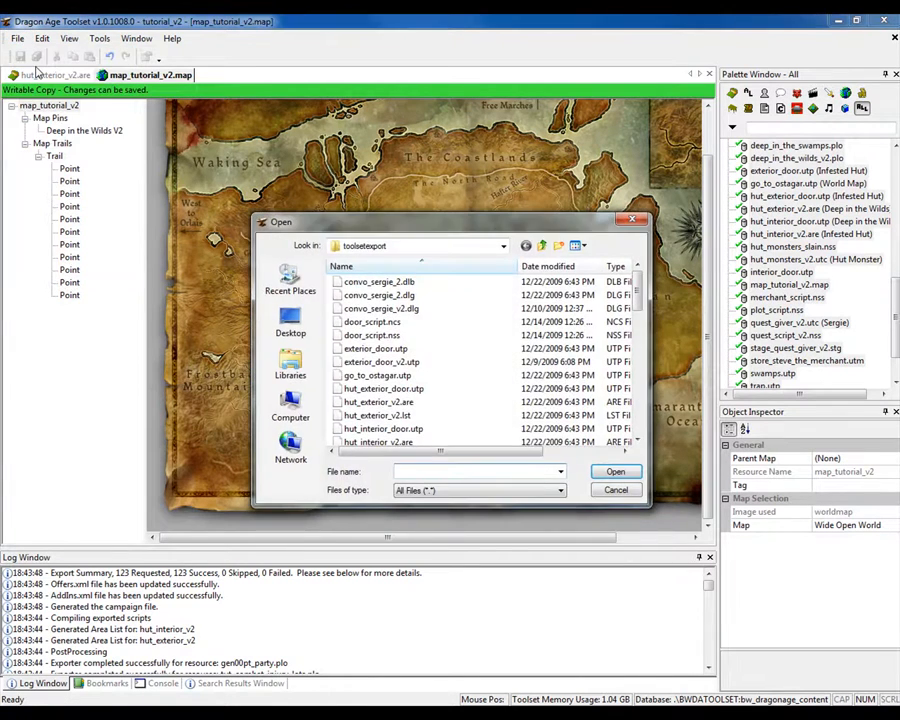
pyautogui.click(541, 246)
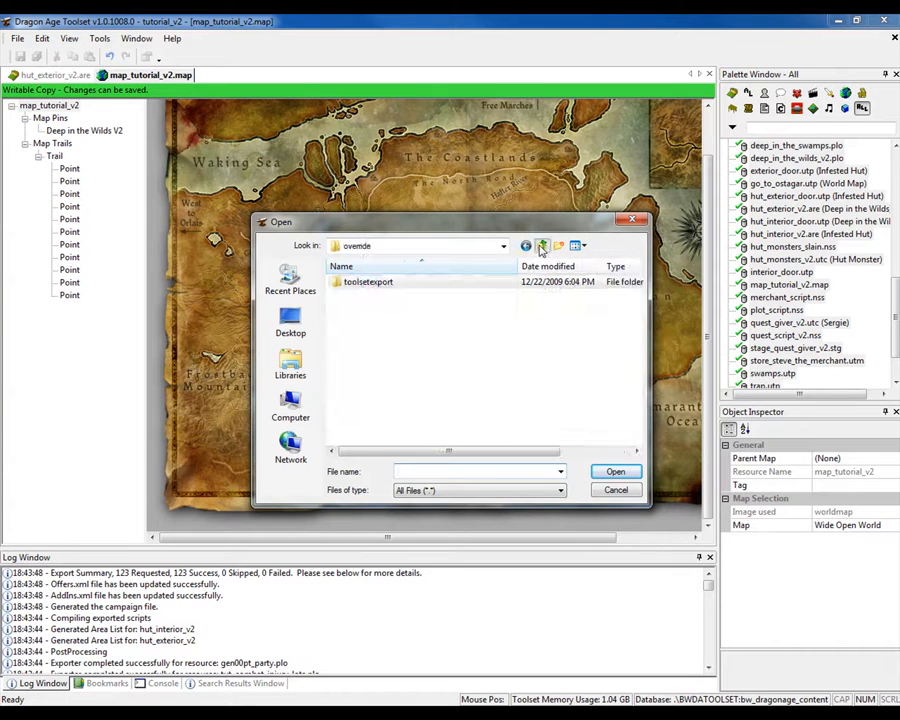
pyautogui.click(541, 246)
pyautogui.click(541, 246)
pyautogui.click(541, 246)
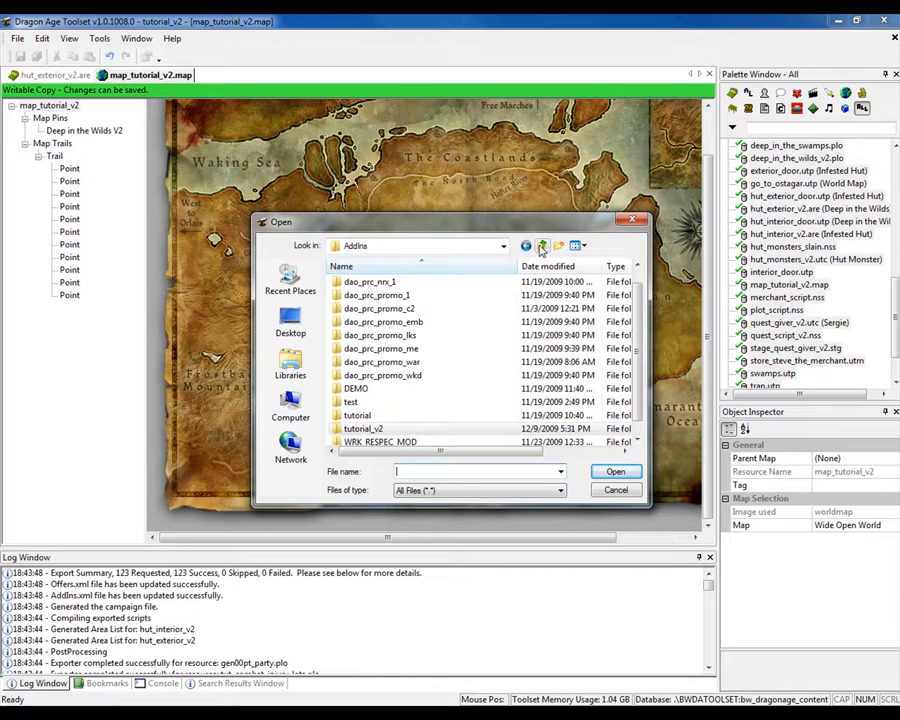
pyautogui.click(541, 246)
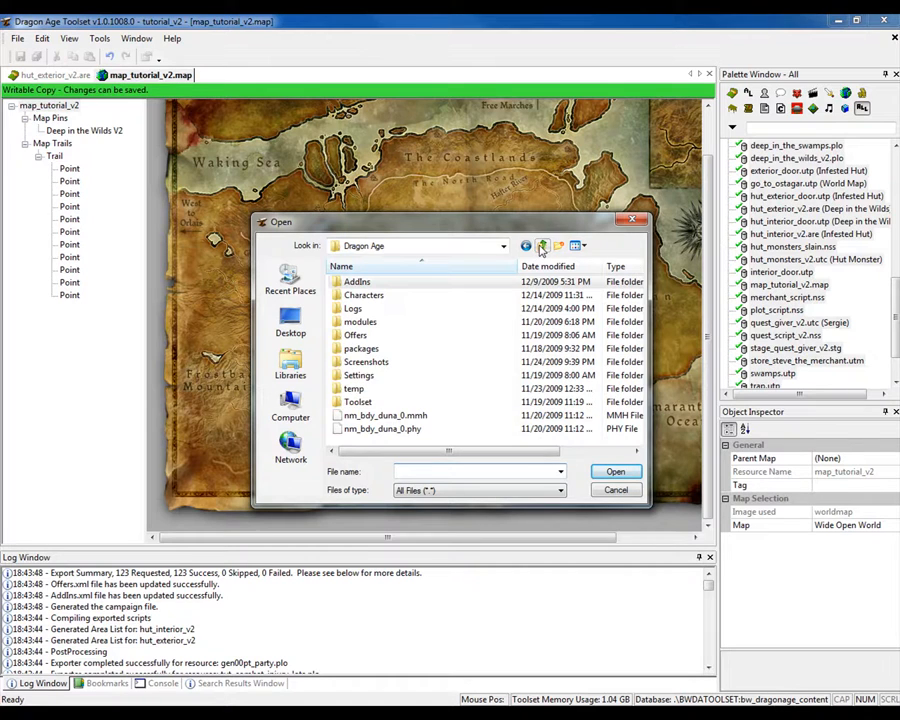
# - Open the exported map_tutorial_v2.map from AddIns\tutorial_v2\module\override\toolsetexport
pyautogui.doubleClick(358, 283)
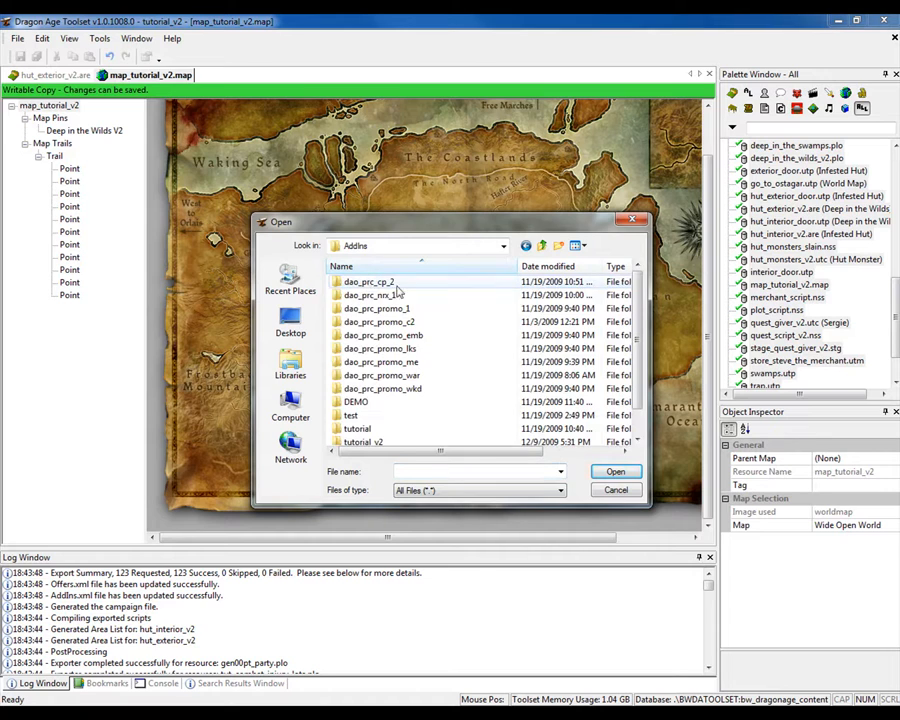
pyautogui.scroll(-1, 466, 344)
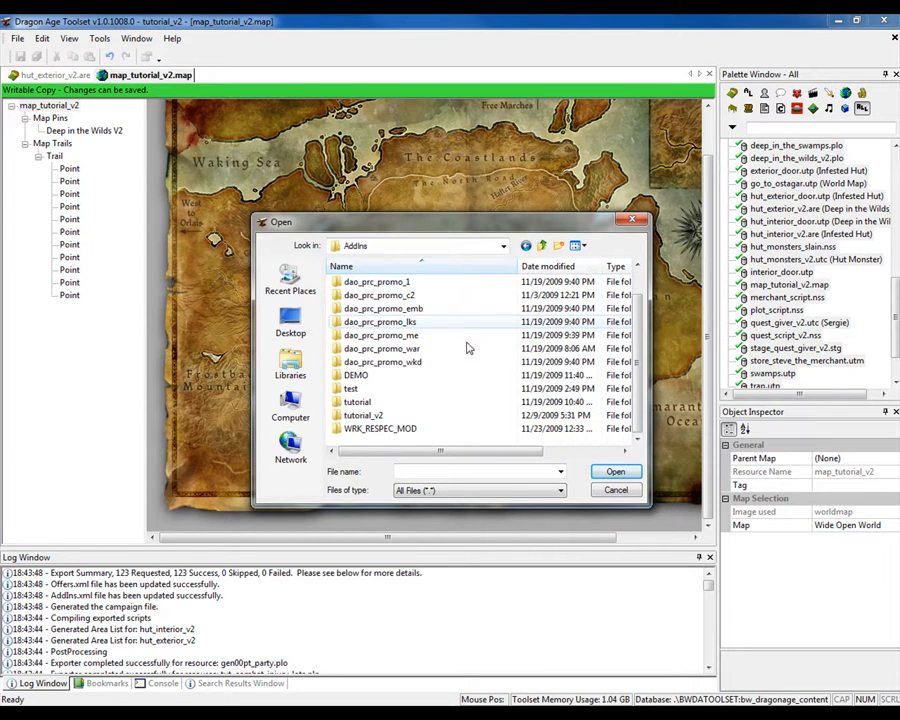
pyautogui.doubleClick(368, 418)
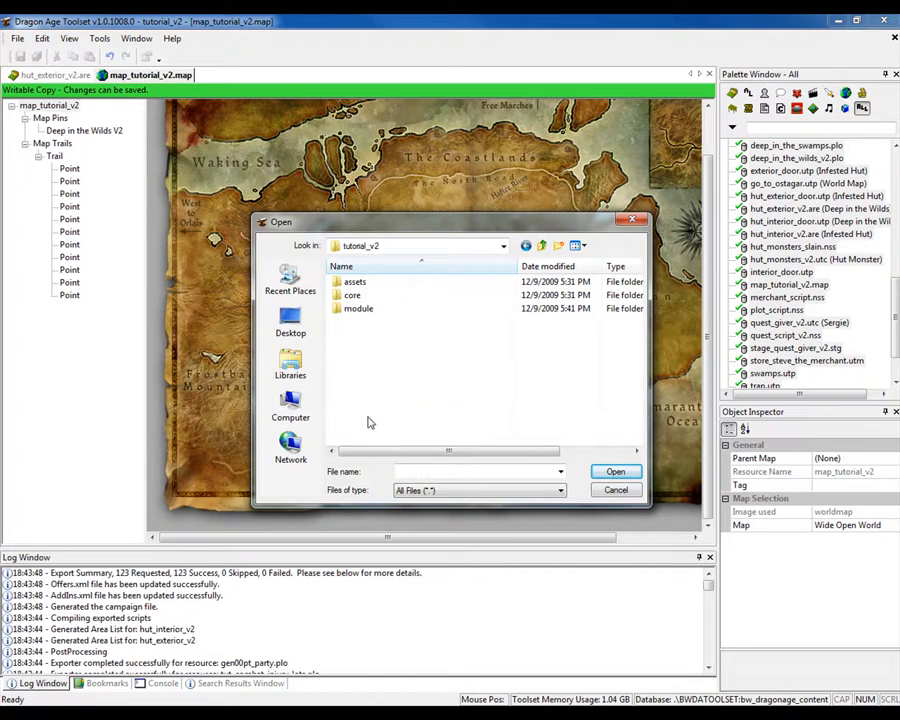
pyautogui.doubleClick(356, 309)
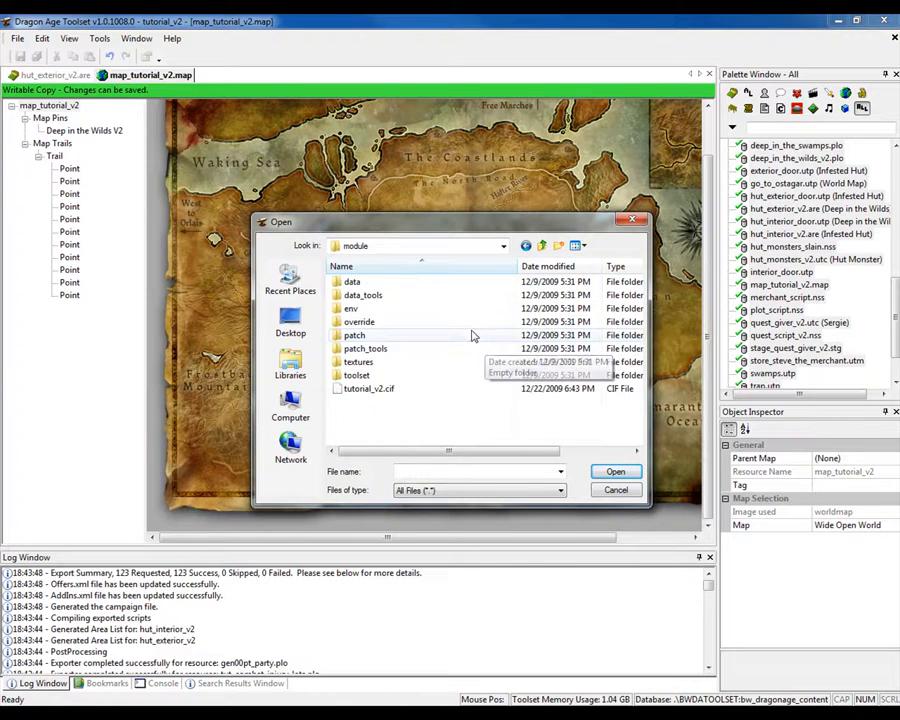
pyautogui.doubleClick(466, 324)
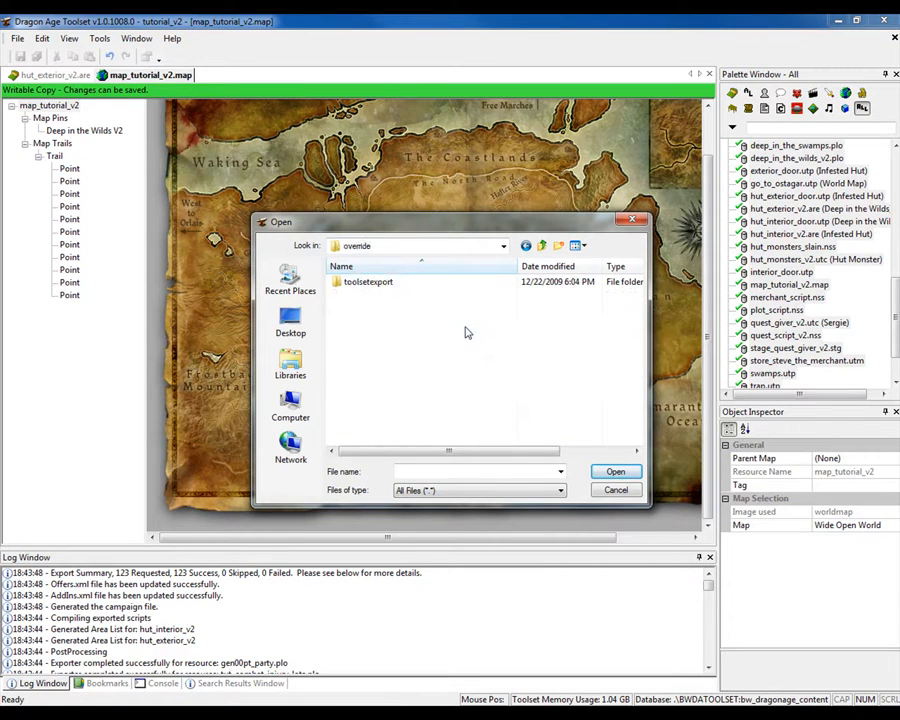
pyautogui.doubleClick(421, 284)
pyautogui.scroll(-5, 423, 290)
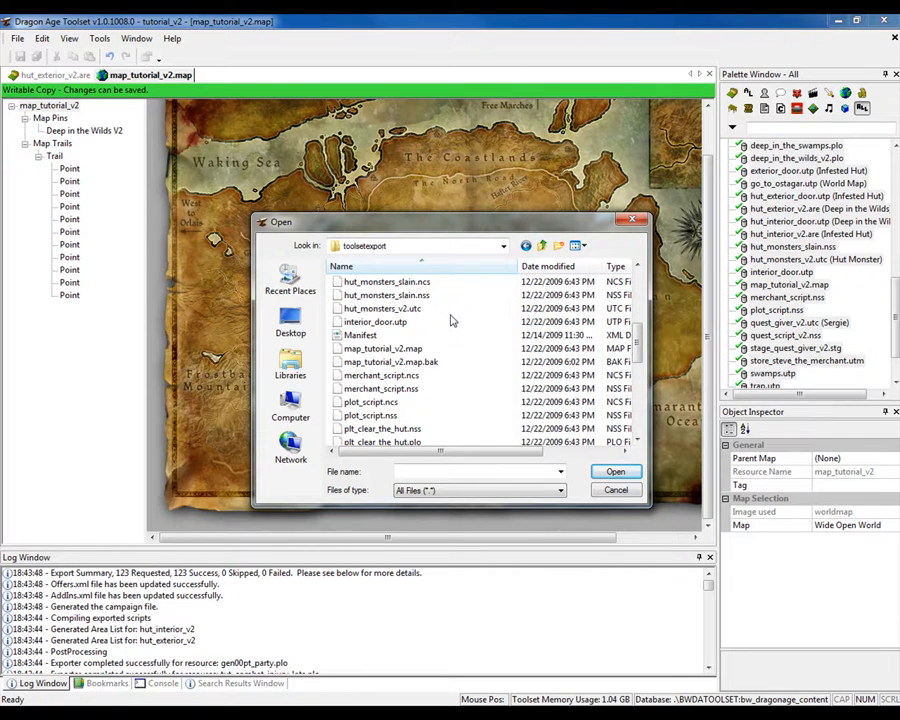
pyautogui.click(368, 352)
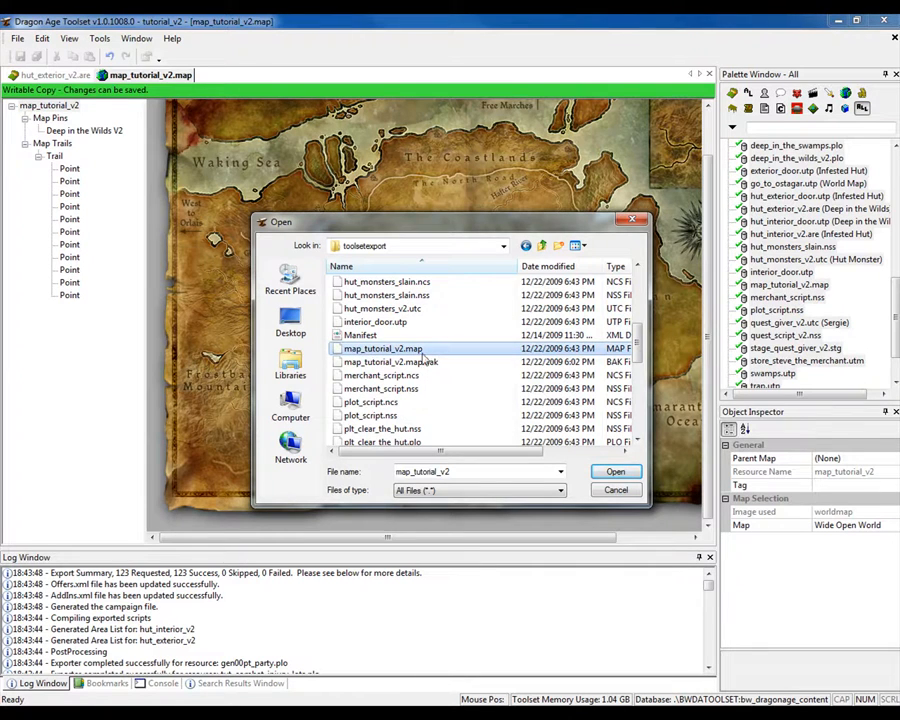
pyautogui.click(616, 474)
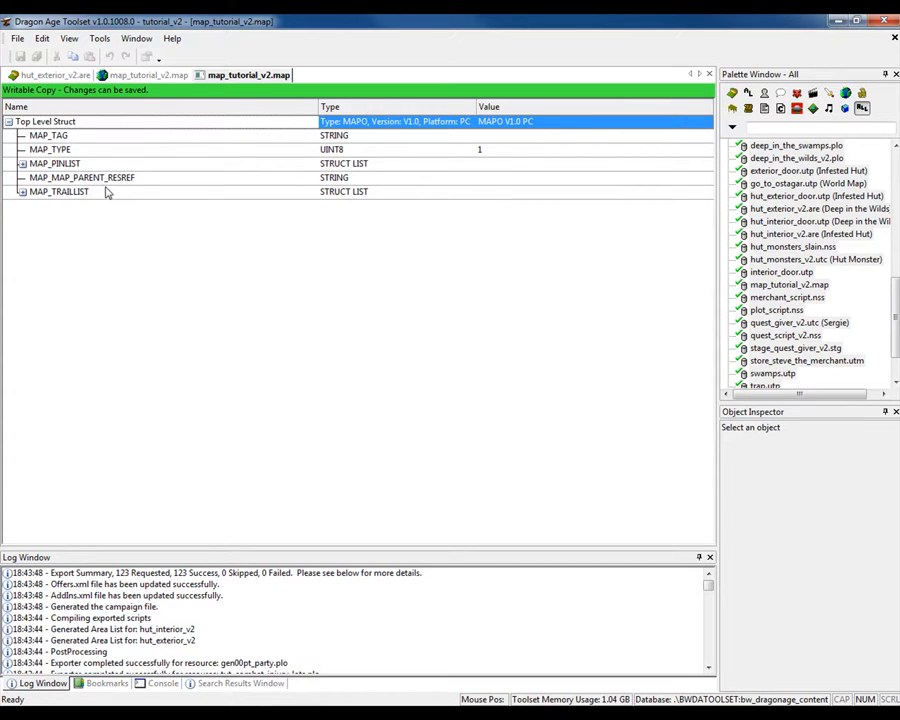
# - Set the exported map's MAP_MAP_PARENT_RESREF to wide_open_world, then save and close the file
pyautogui.click(476, 177)
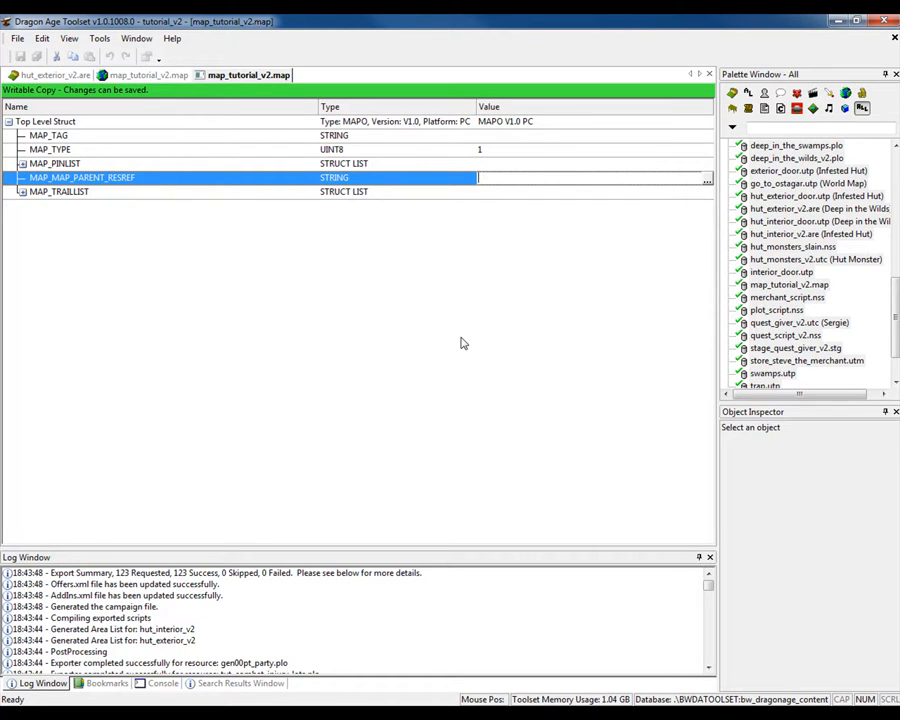
pyautogui.write('wide_open_world')
pyautogui.press('Return')
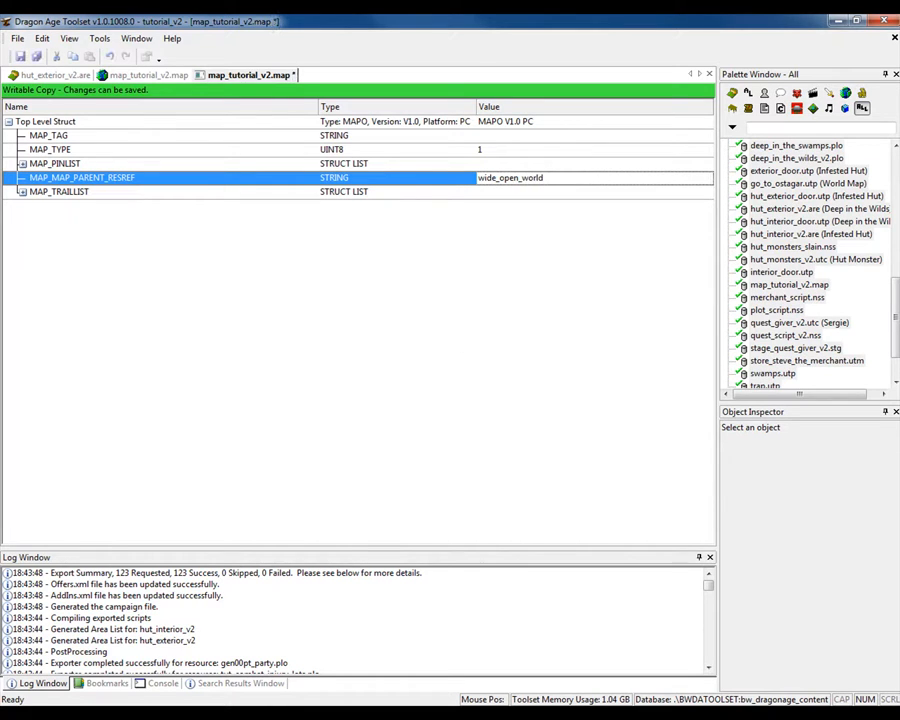
pyautogui.click(19, 57)
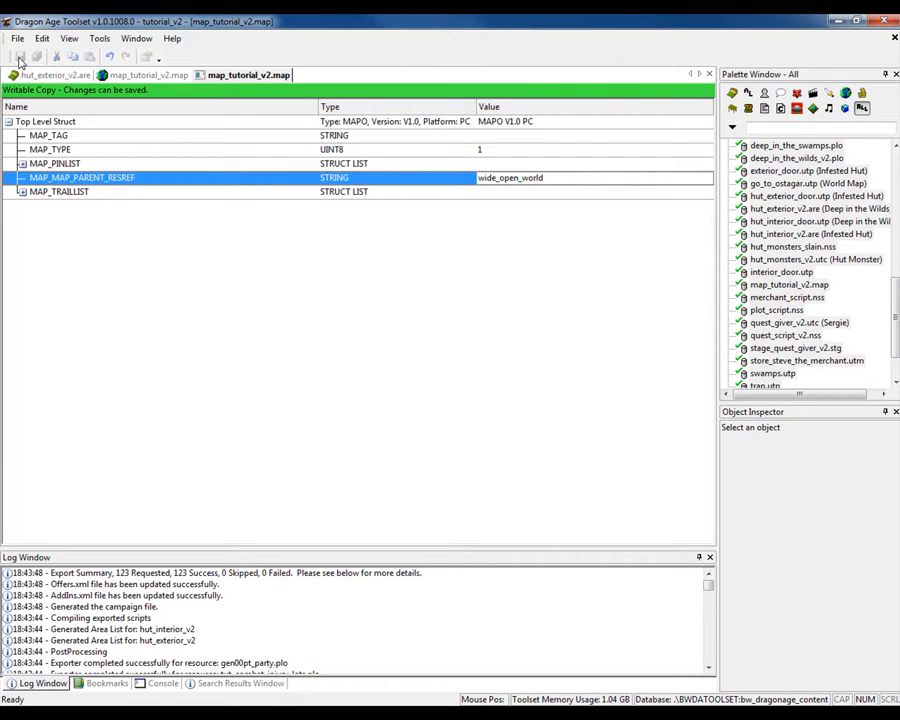
pyautogui.click(709, 76)
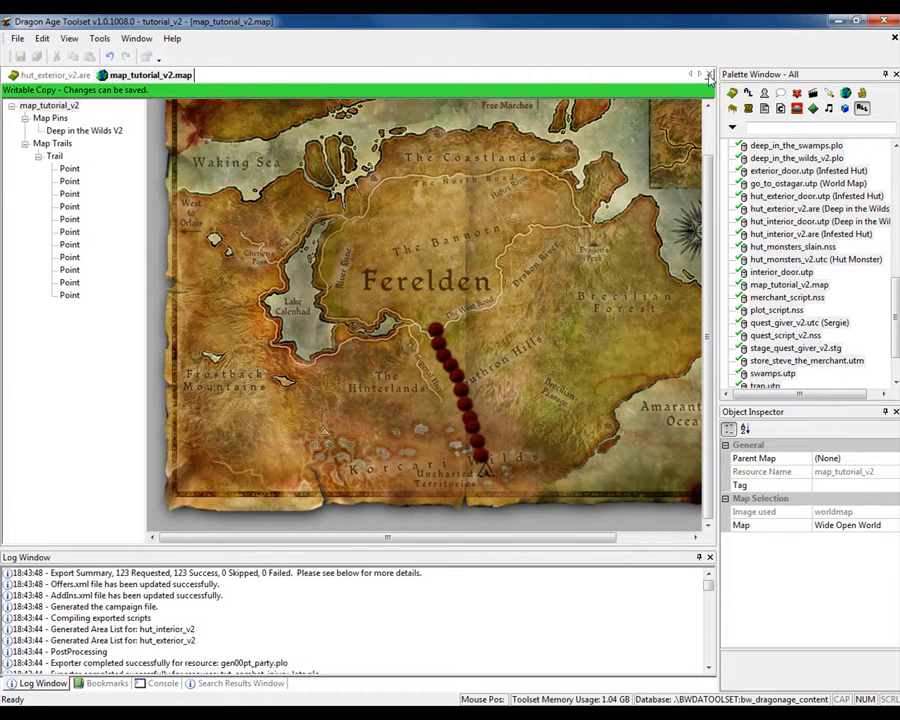
# - Reopen the exported map_tutorial_v2.map from toolsetexport and compare its parent map value with the original map resource
pyautogui.click(18, 38)
pyautogui.click(32, 67)
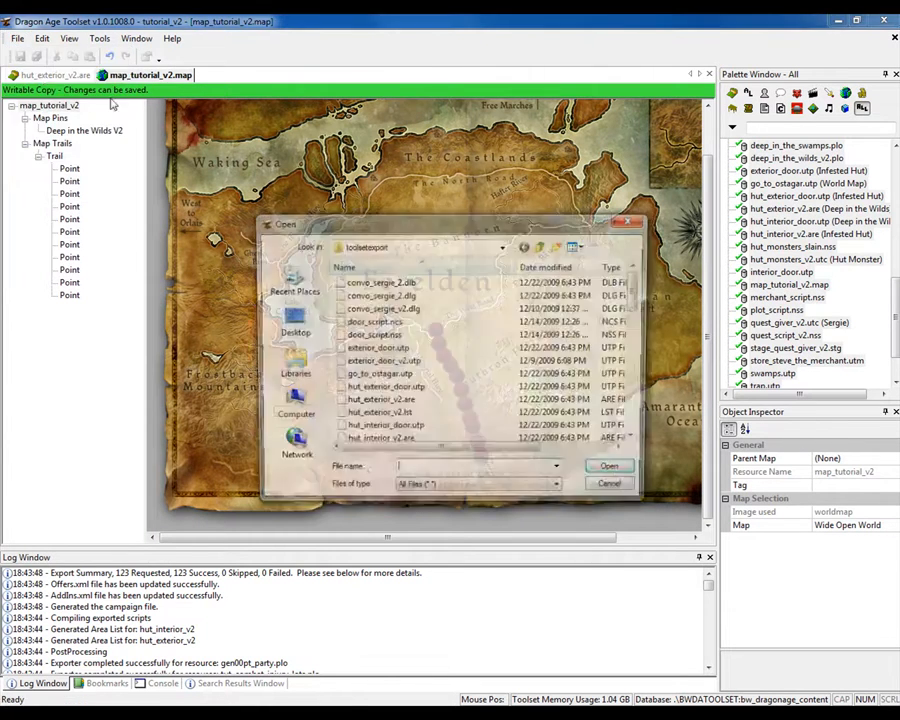
pyautogui.click(462, 403)
pyautogui.scroll(-4, 460, 401)
pyautogui.click(423, 350)
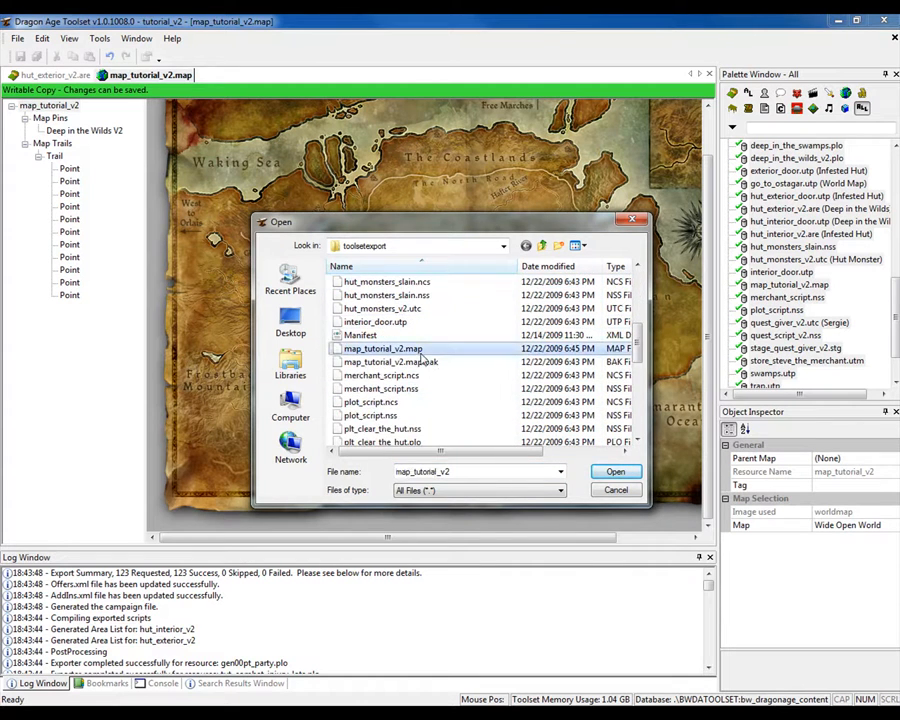
pyautogui.click(615, 472)
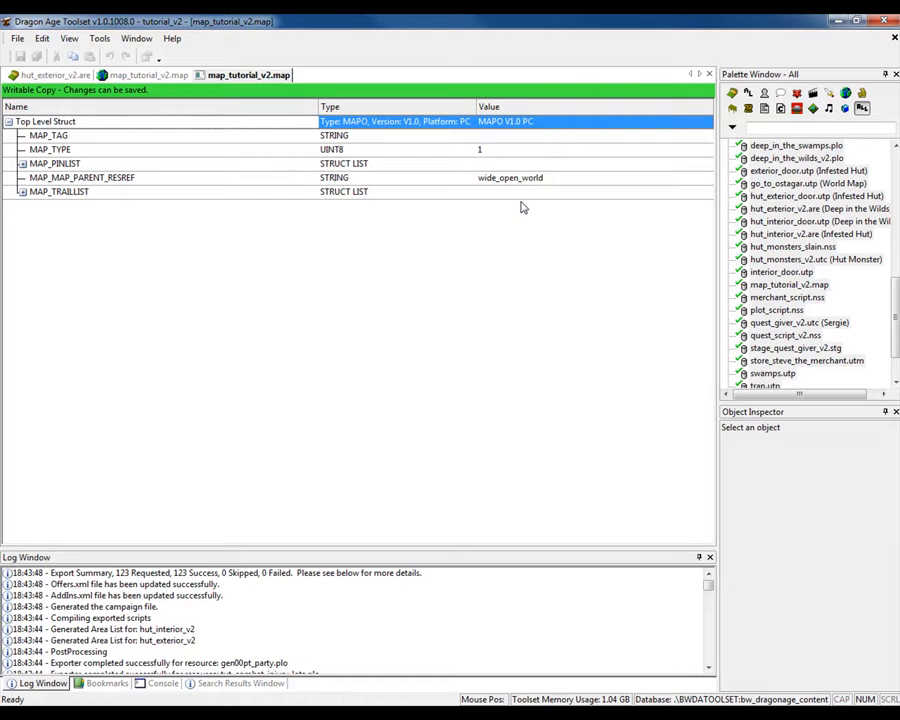
pyautogui.click(158, 76)
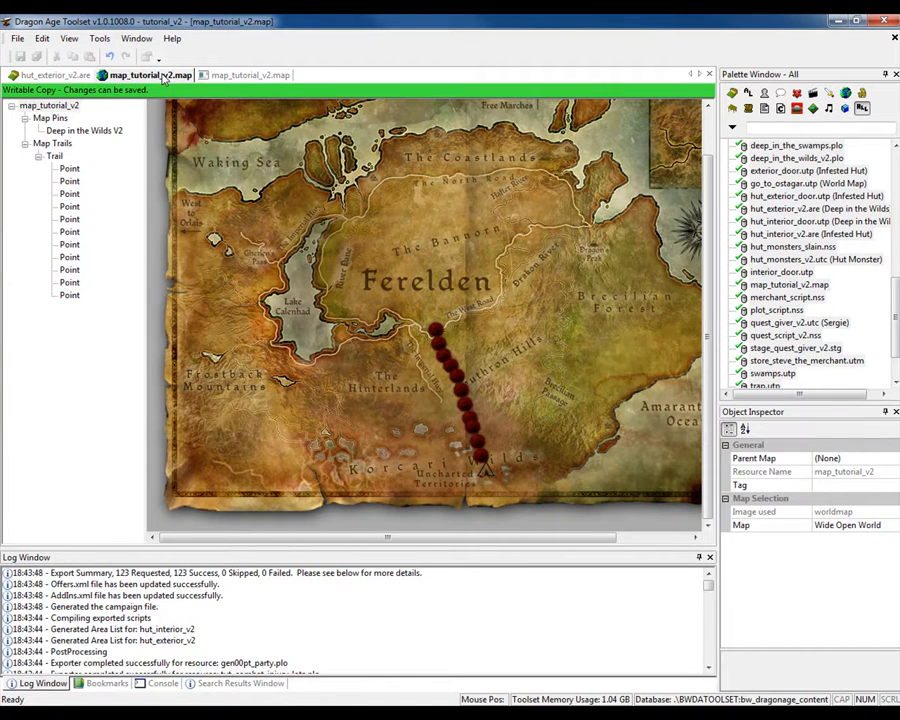
pyautogui.click(232, 76)
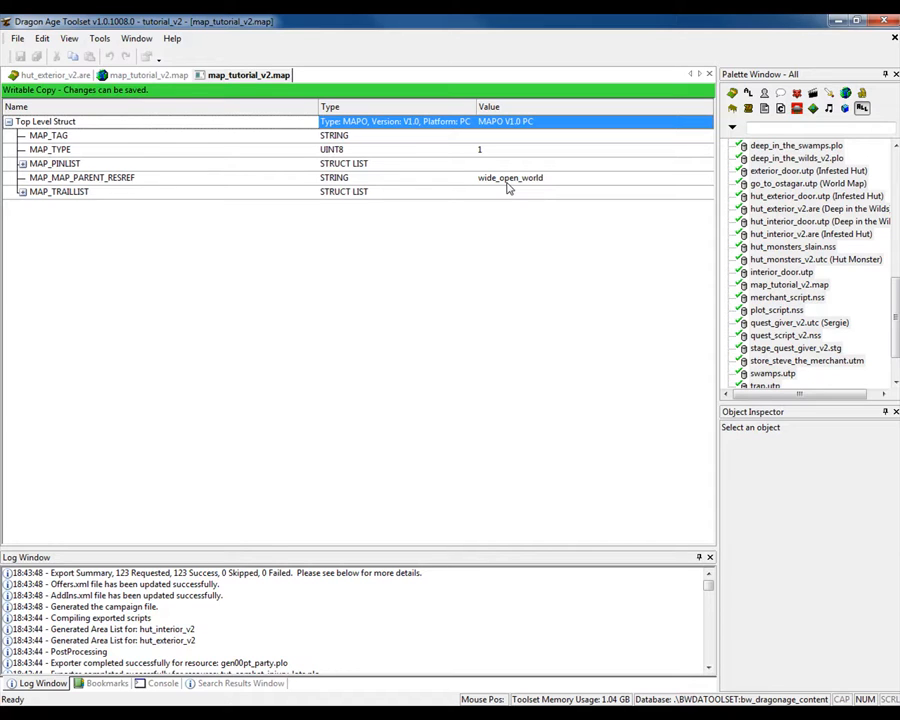
# - Generate the module XML and the manifest XML for the tutorial_v2 module
pyautogui.click(92, 40)
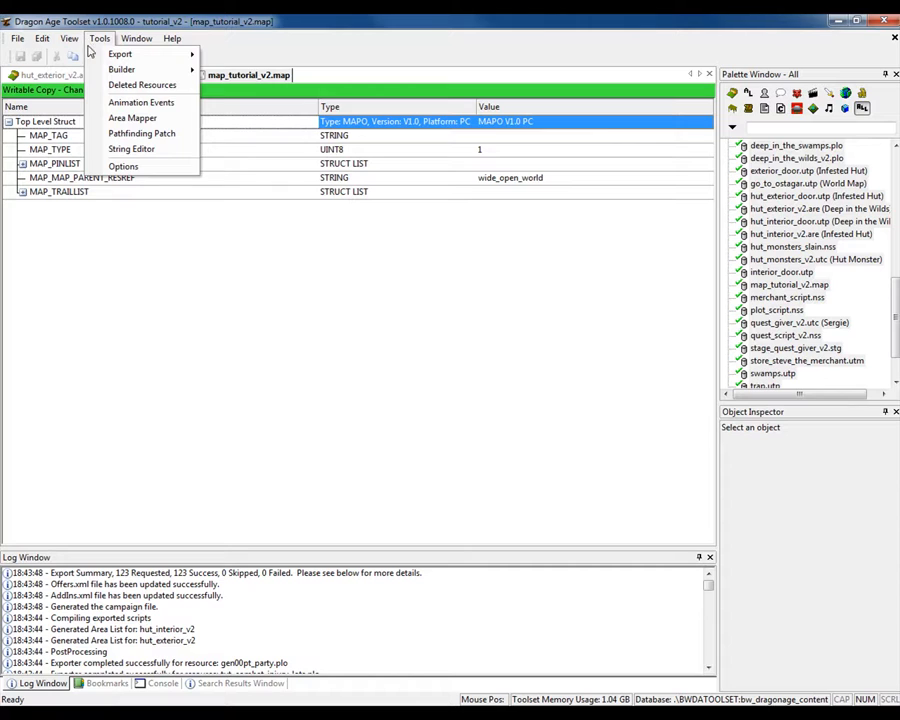
pyautogui.moveTo(91, 58)
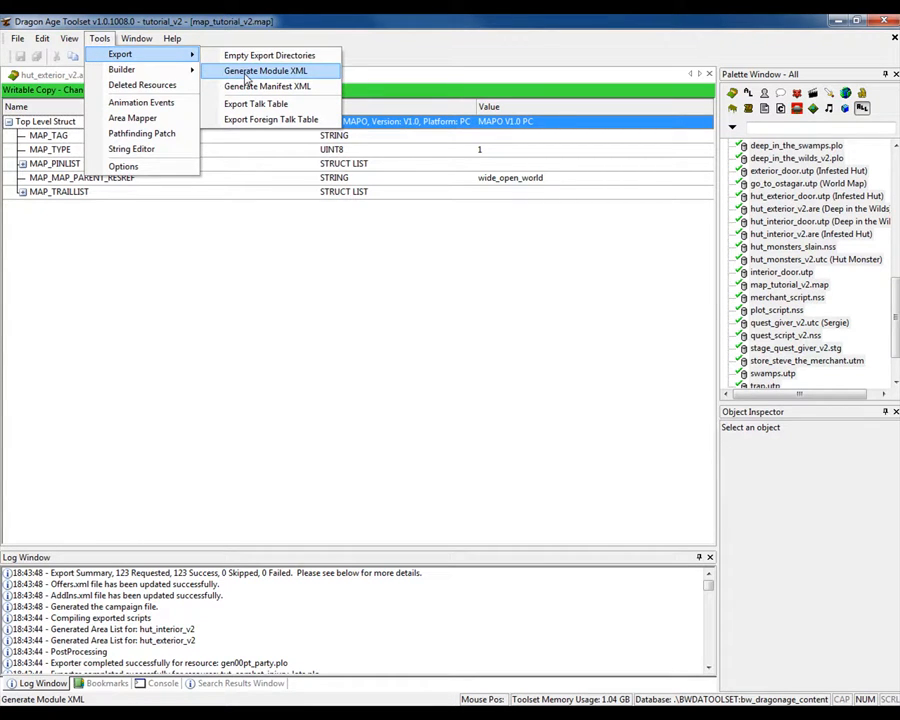
pyautogui.click(247, 78)
pyautogui.click(100, 38)
pyautogui.moveTo(115, 56)
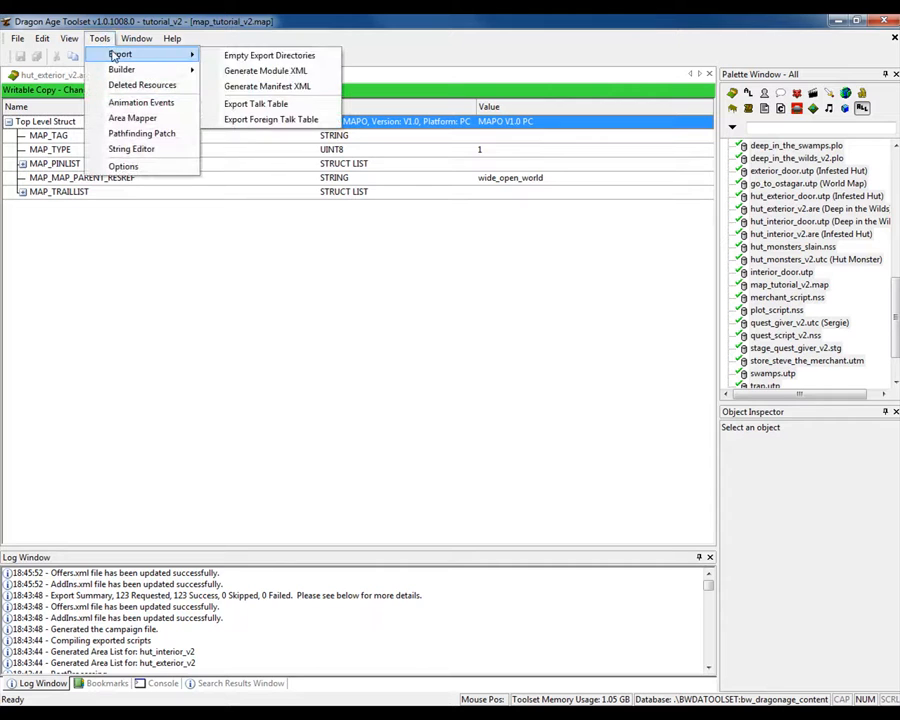
pyautogui.click(267, 87)
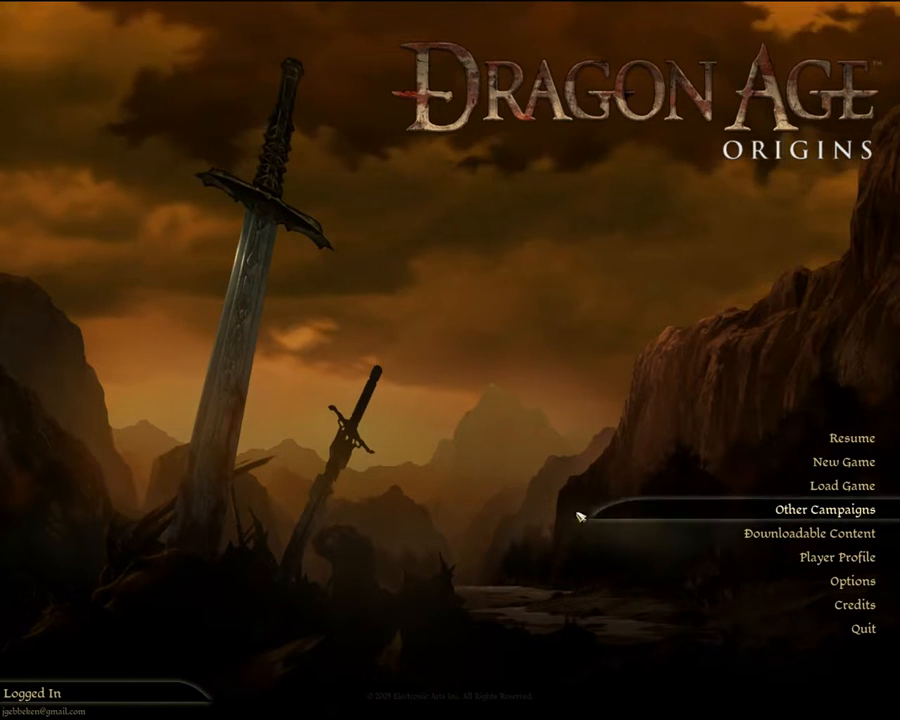
# - Check the Other Campaigns list, then find tutorial_v2 in the installed downloadable content and select it
pyautogui.click(754, 514)
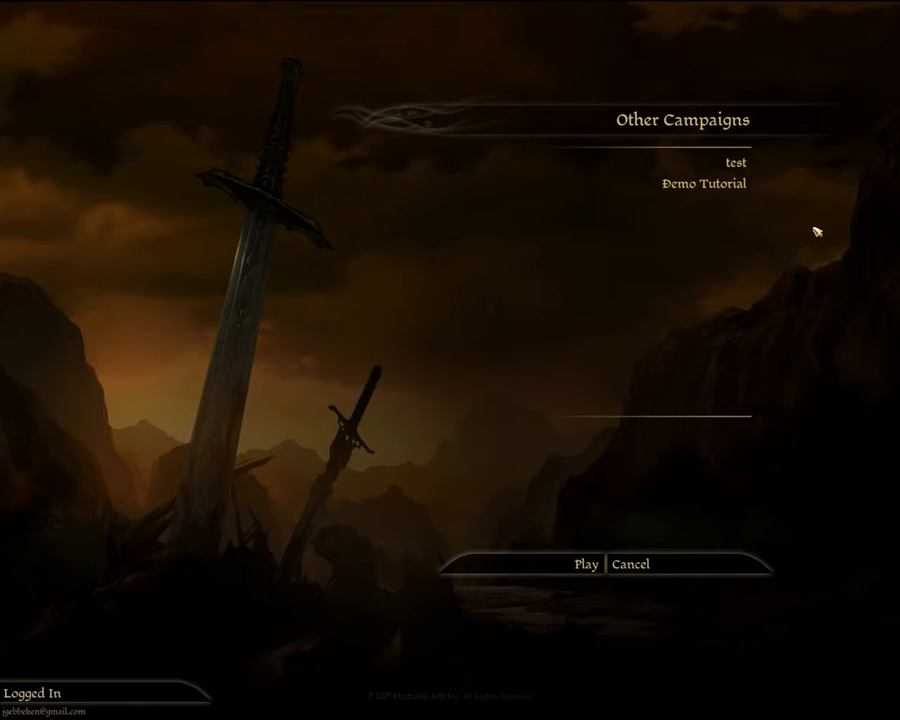
pyautogui.click(660, 566)
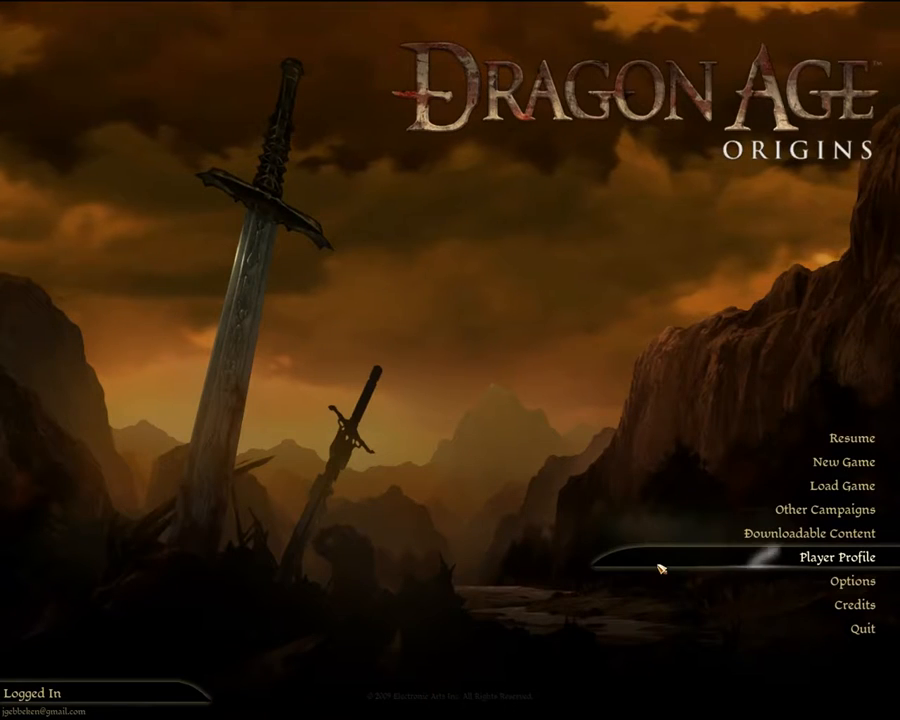
pyautogui.click(745, 535)
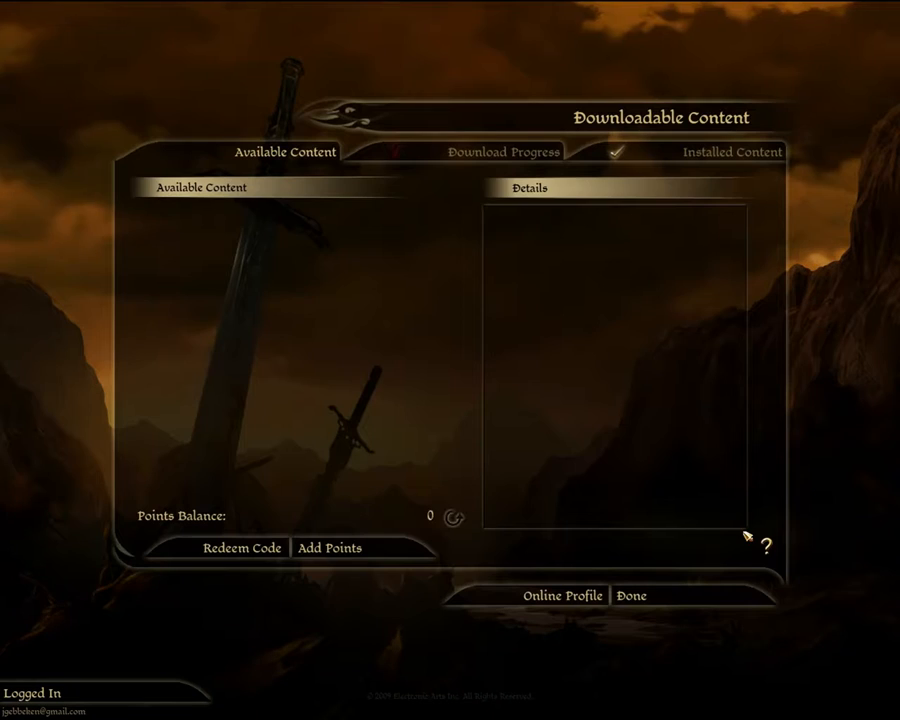
pyautogui.click(678, 158)
pyautogui.scroll(-4, 447, 314)
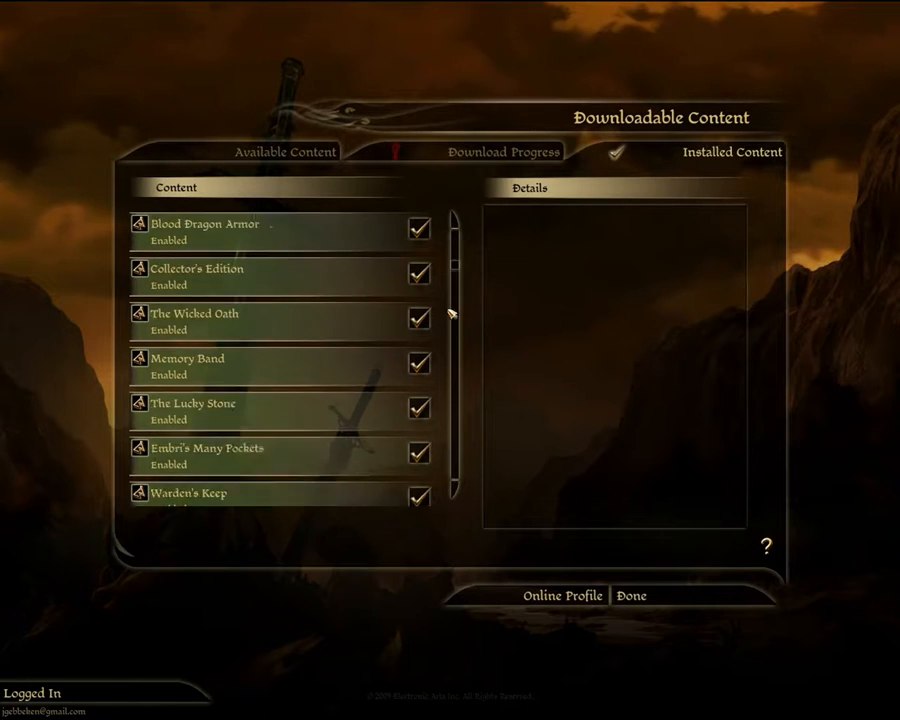
pyautogui.scroll(-4, 447, 314)
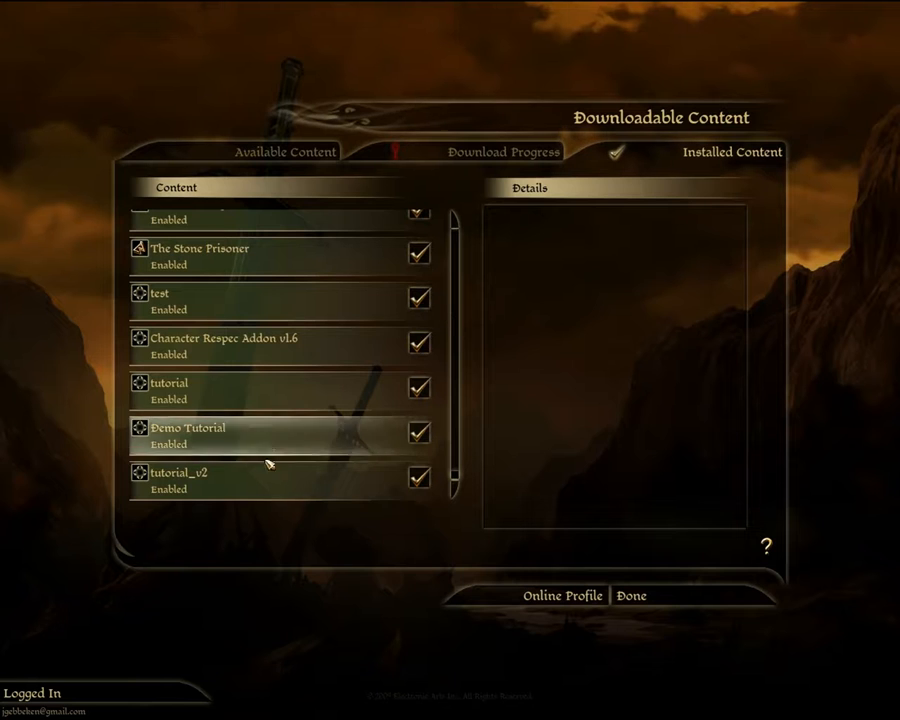
pyautogui.click(253, 487)
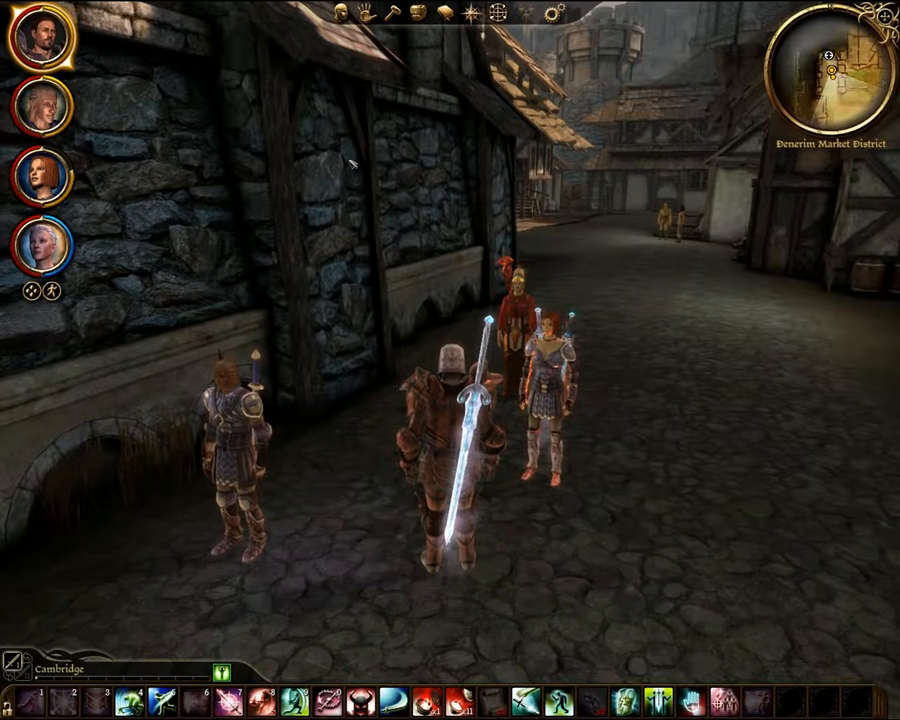
# - Open the area map, go up through the Denerim map to the Wide Open World map, and travel to Deep in the Wilds V2
pyautogui.scroll(-1, 352, 164)
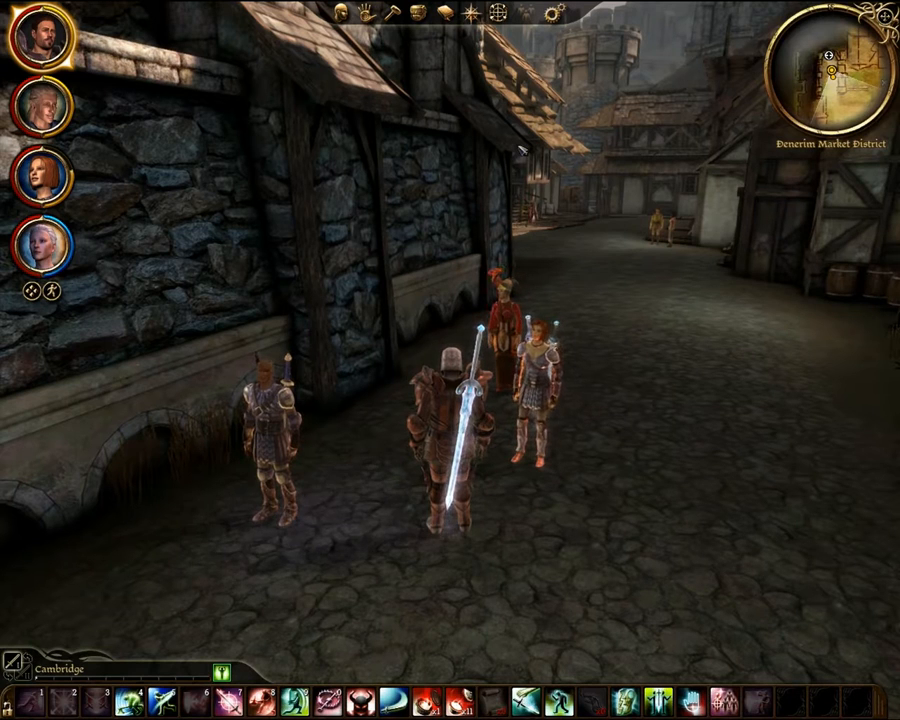
pyautogui.click(474, 20)
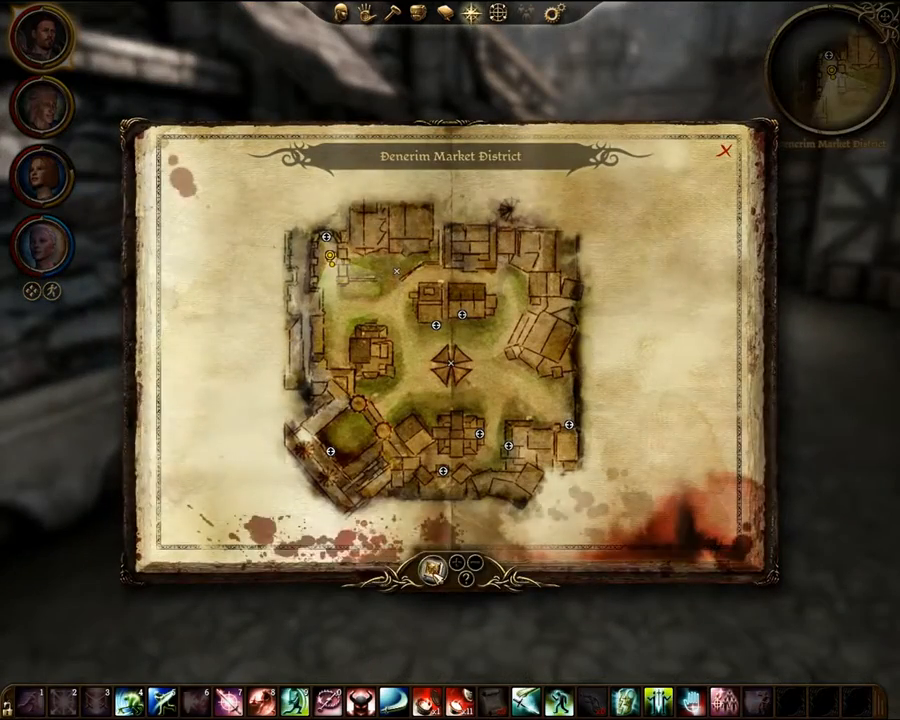
pyautogui.click(432, 569)
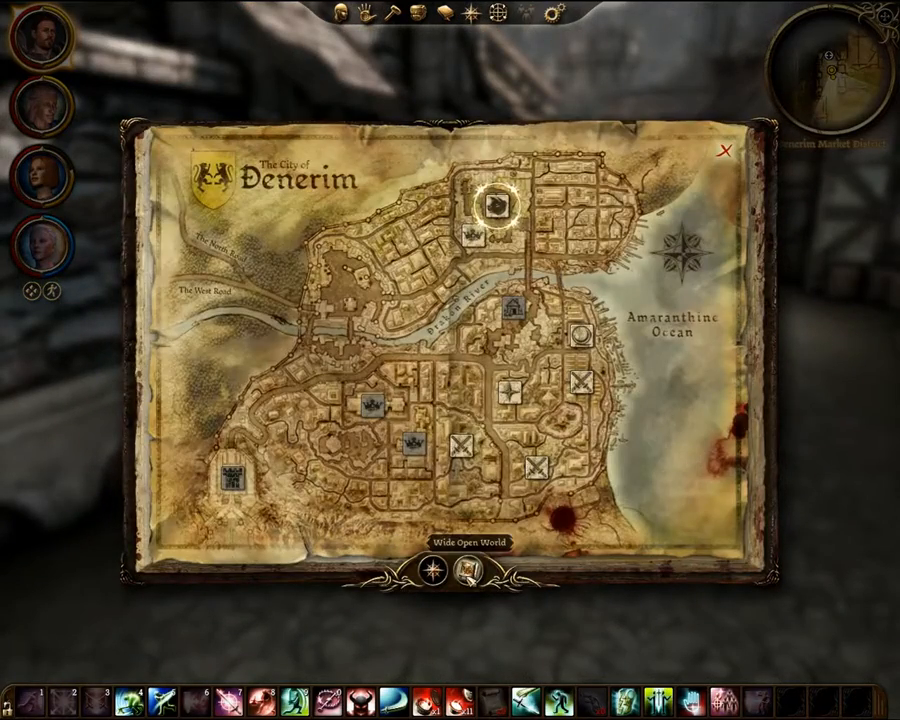
pyautogui.click(467, 570)
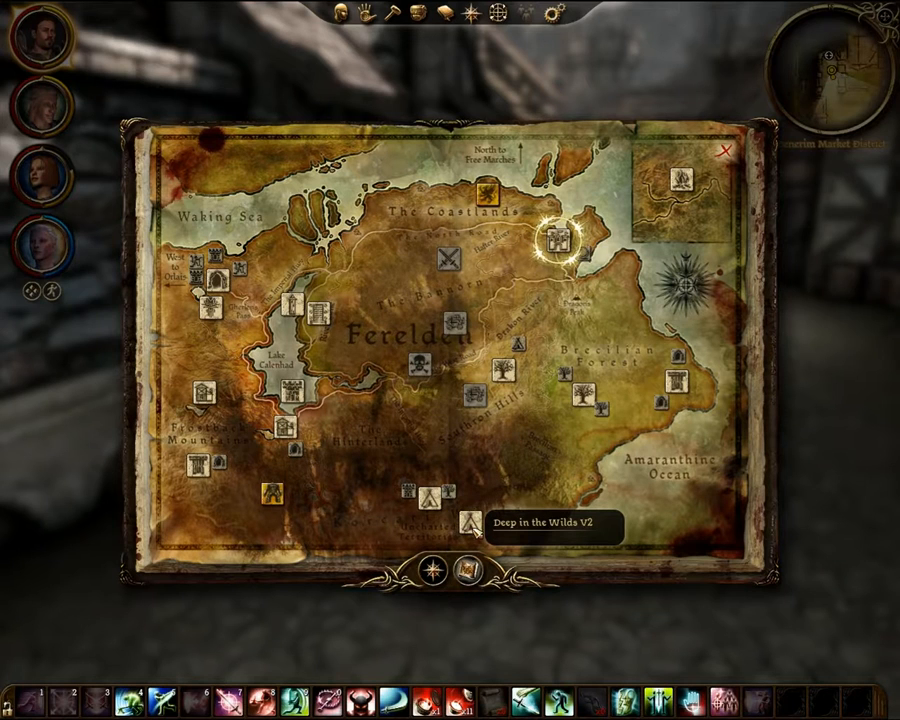
pyautogui.click(471, 523)
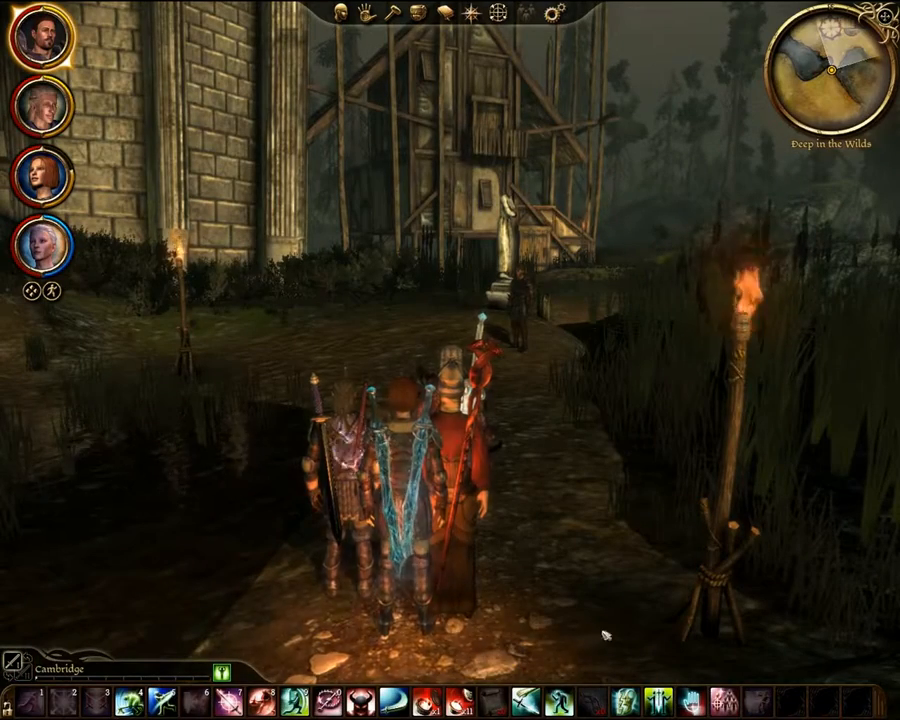
# - Walk to the man near the statue and accept his quest to clear the hut of monsters
pyautogui.moveTo(251, 354); pyautogui.dragTo(872, 455, button='right')
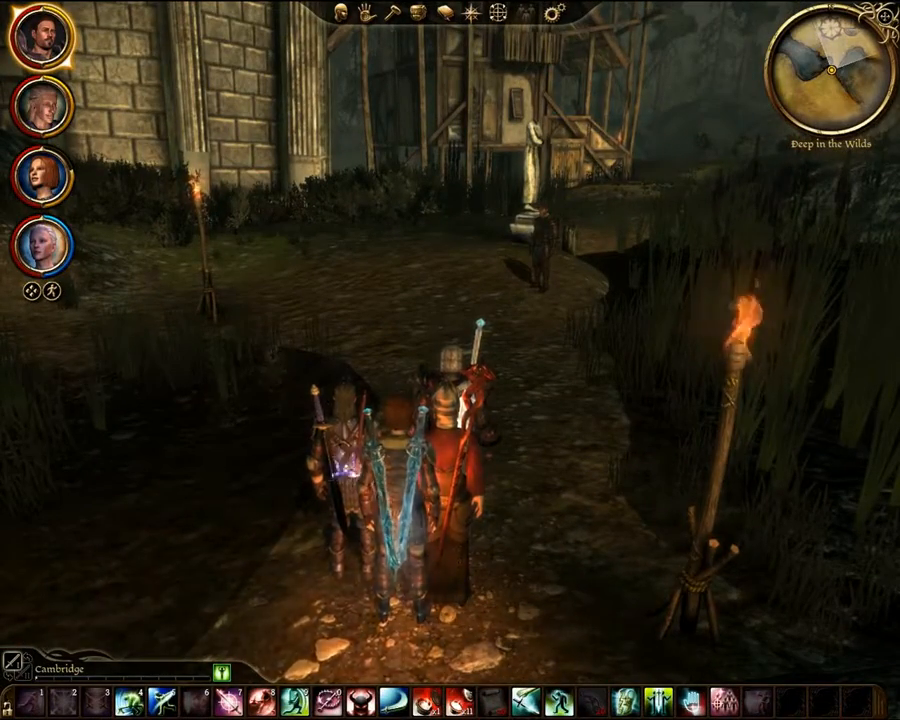
pyautogui.press('w')
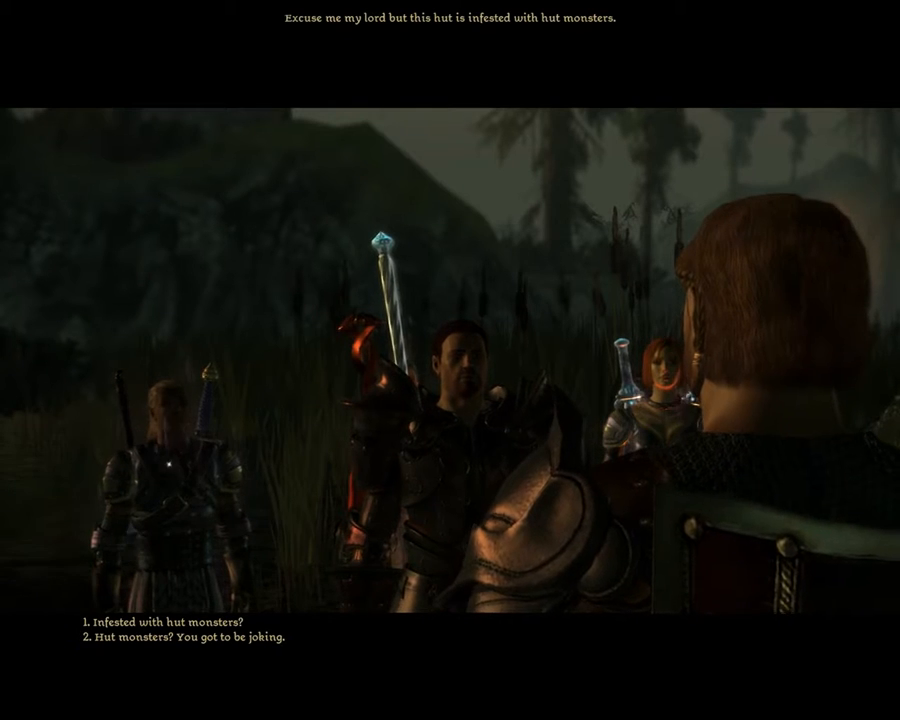
pyautogui.click(132, 621)
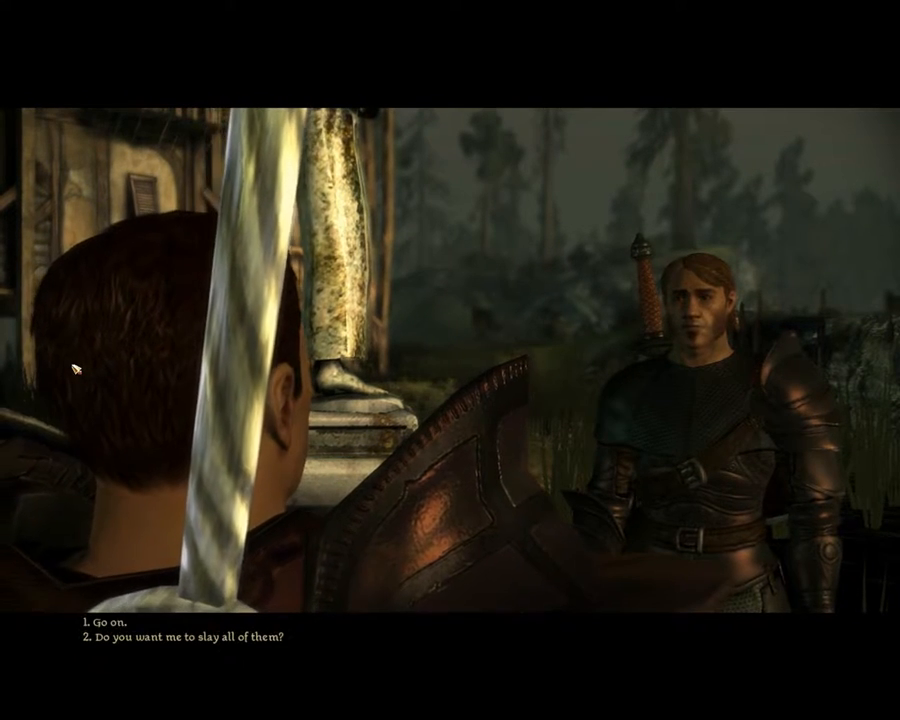
pyautogui.click(114, 622)
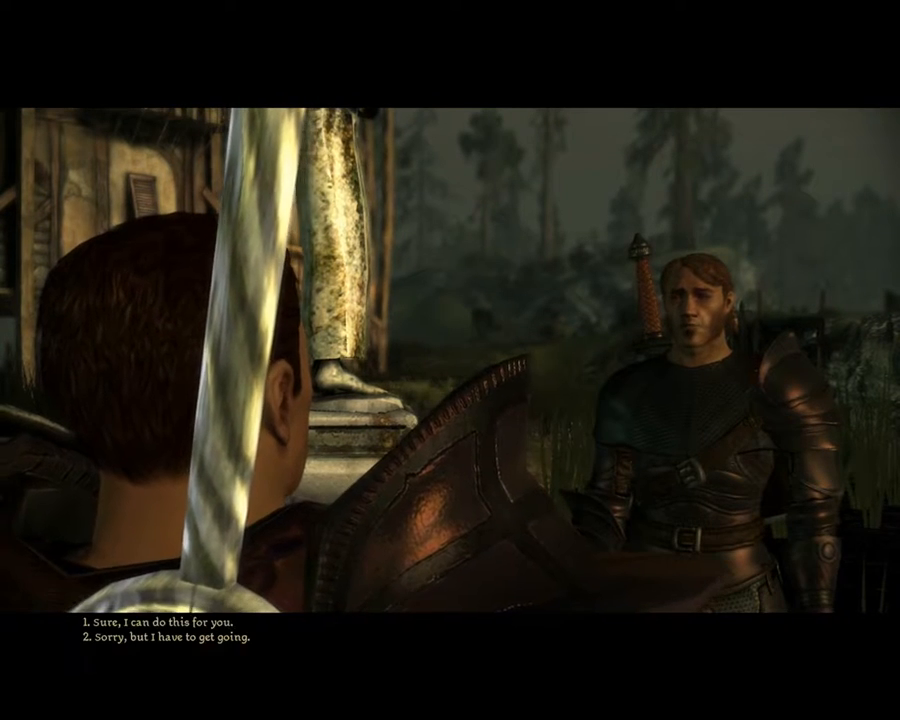
pyautogui.click(126, 624)
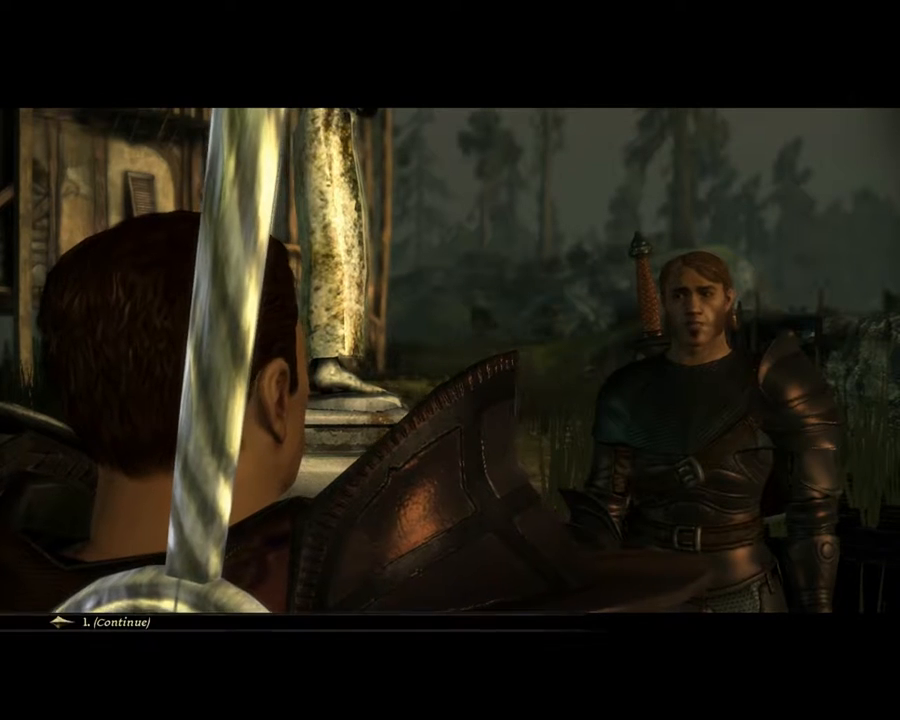
pyautogui.click(137, 624)
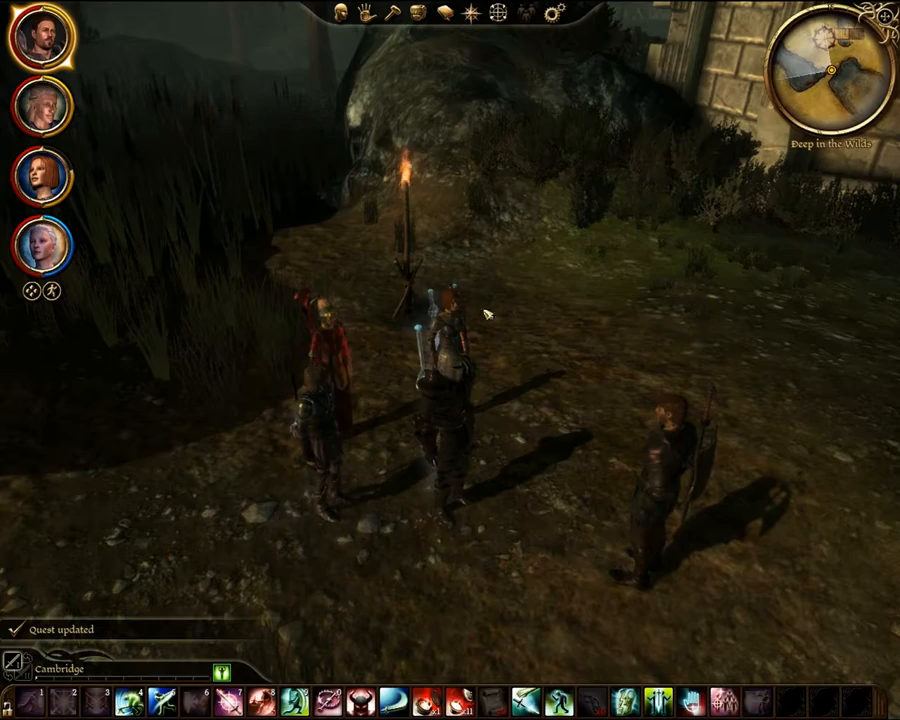
# - Walk toward the hut and read the Clearing the Hut entry under Deep in the Wilds in the journal
pyautogui.moveTo(530, 234); pyautogui.dragTo(820, 240, button='right')
pyautogui.press('w')
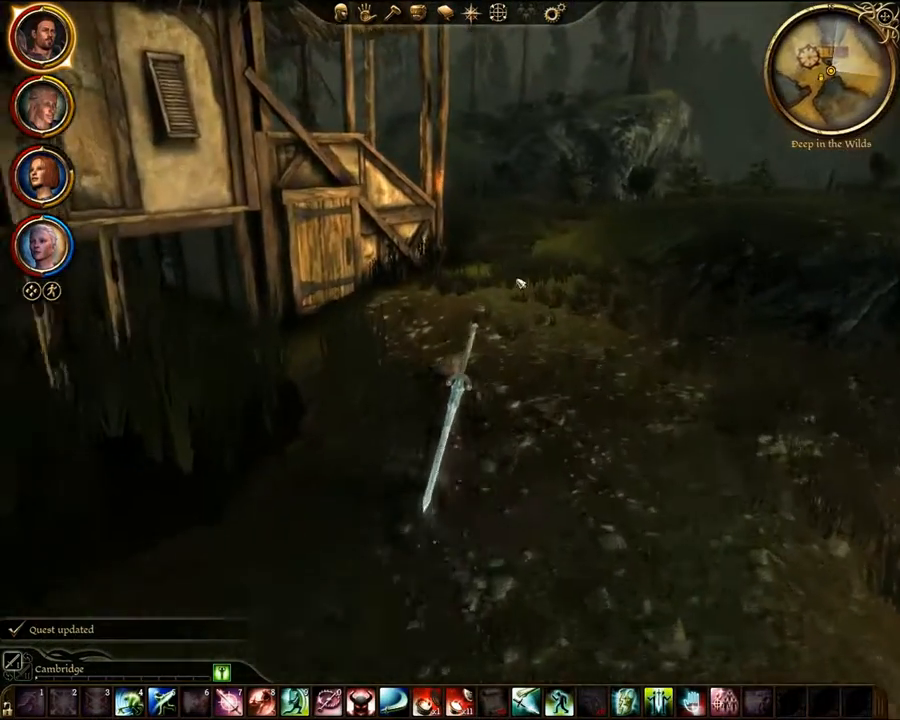
pyautogui.moveTo(518, 281); pyautogui.dragTo(420, 283, button='right')
pyautogui.click(445, 12)
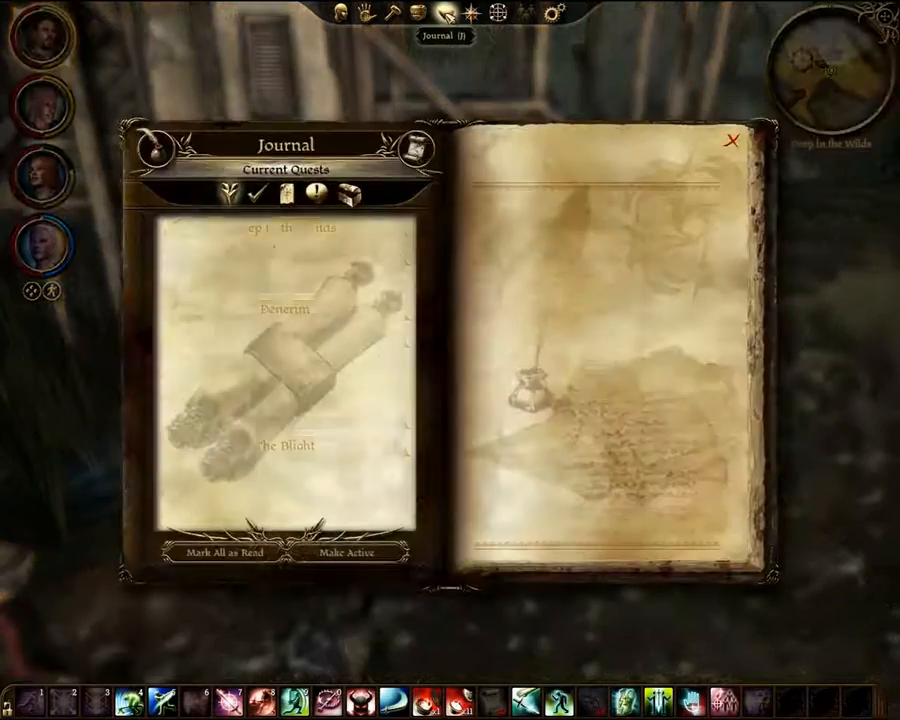
pyautogui.click(330, 229)
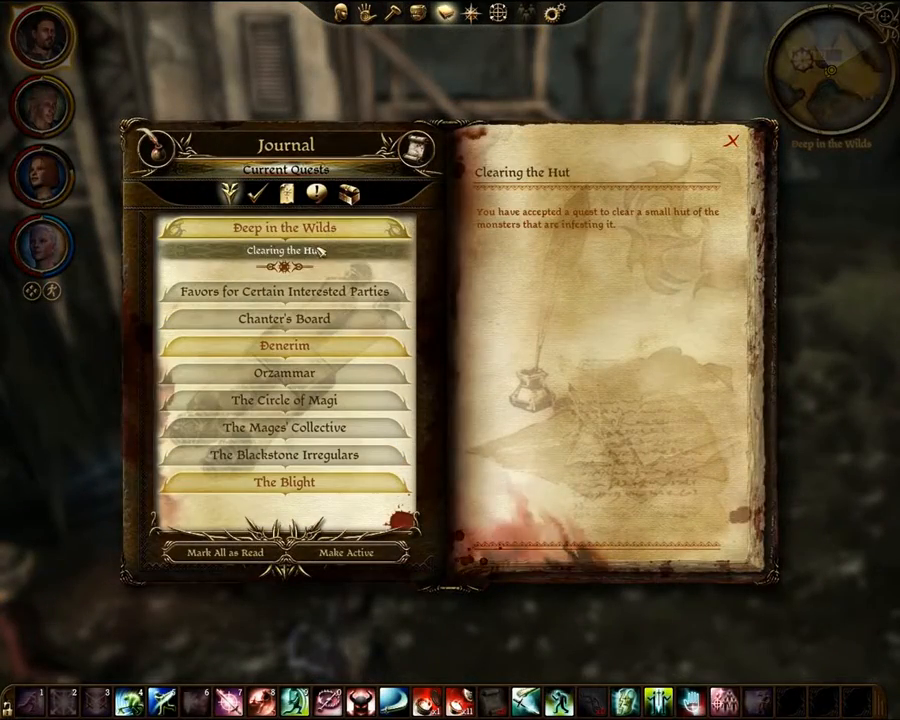
pyautogui.click(731, 143)
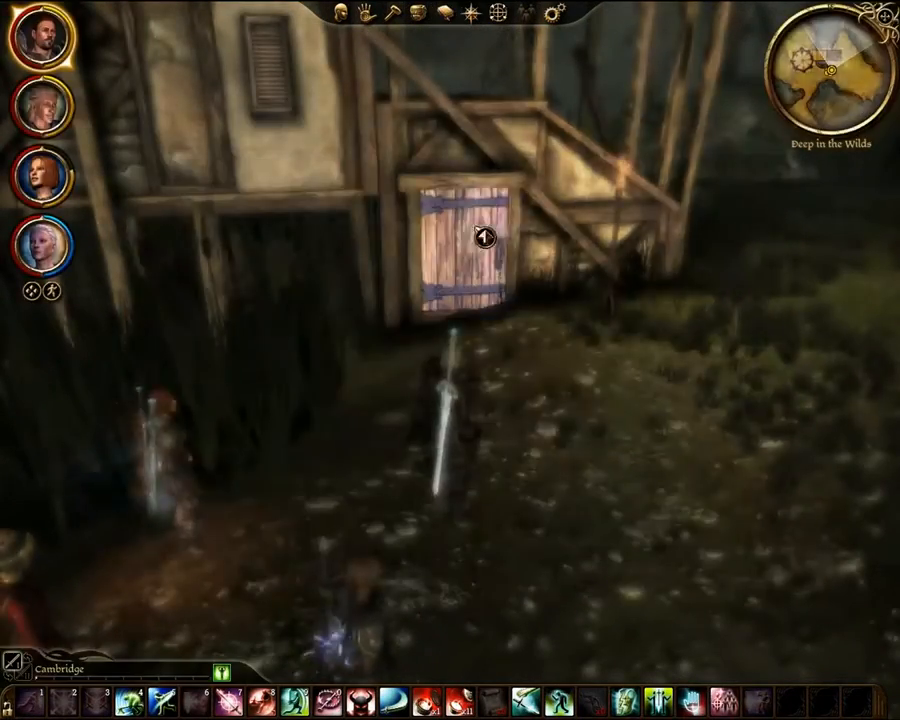
# - Enter the infested hut through its wooden door and defeat the Hut Monsters inside
pyautogui.click(476, 237)
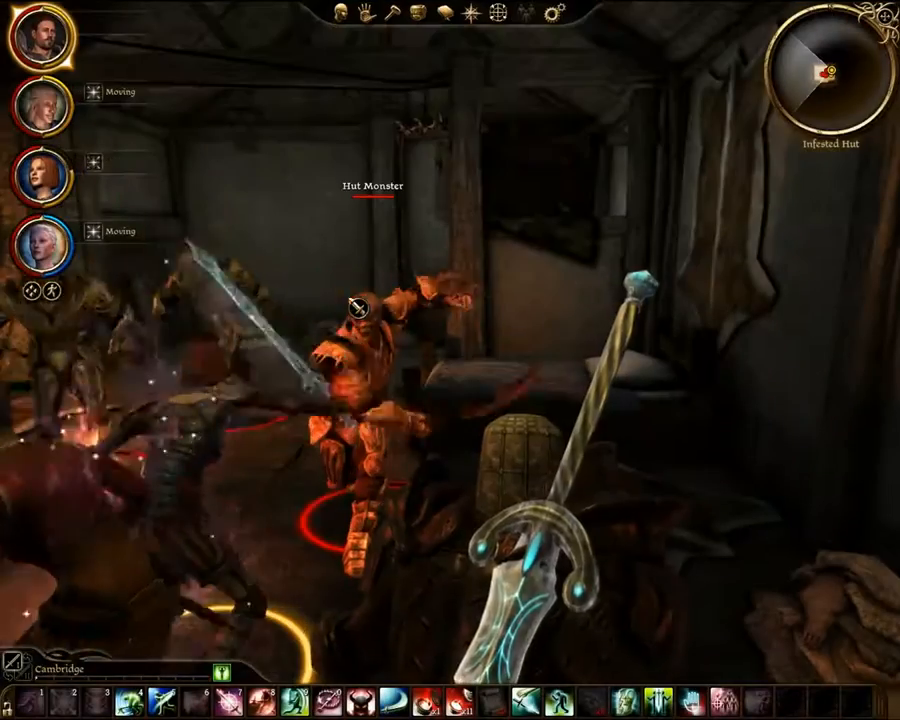
pyautogui.rightClick(349, 358)
pyautogui.moveTo(311, 482); pyautogui.dragTo(199, 386, button='right')
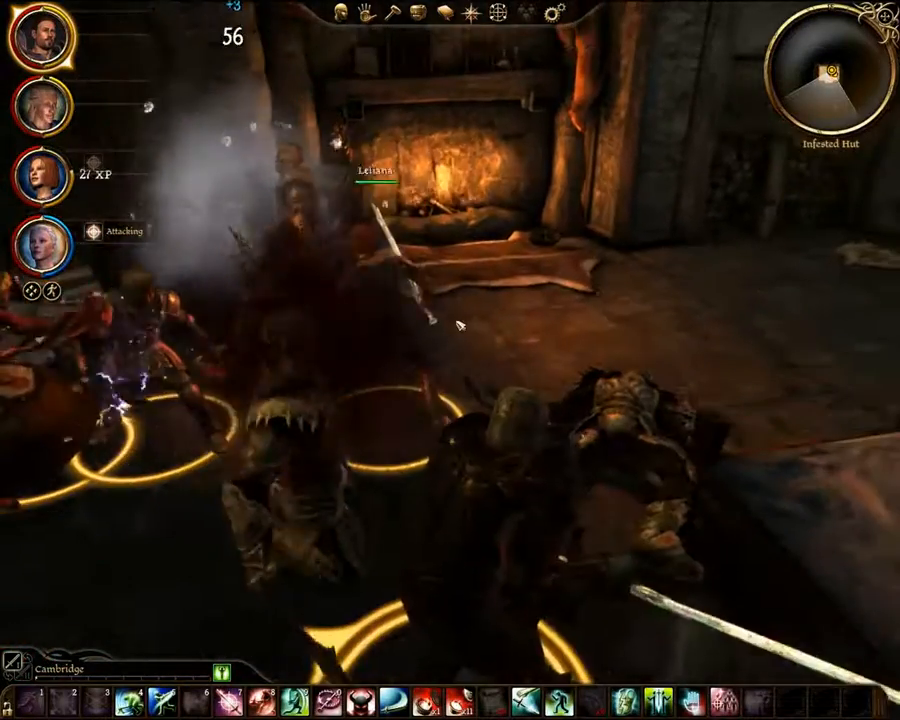
pyautogui.moveTo(465, 320); pyautogui.dragTo(205, 322, button='right')
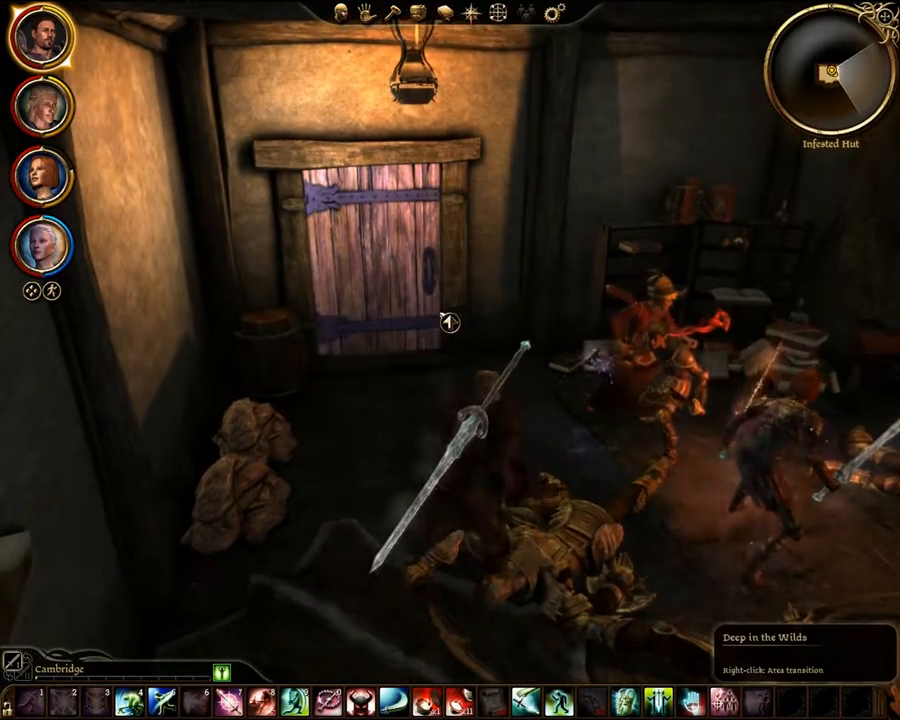
# - Leave the hut, return to the quest giver by the statue, and finish the conversation to complete the quest
pyautogui.click(386, 258)
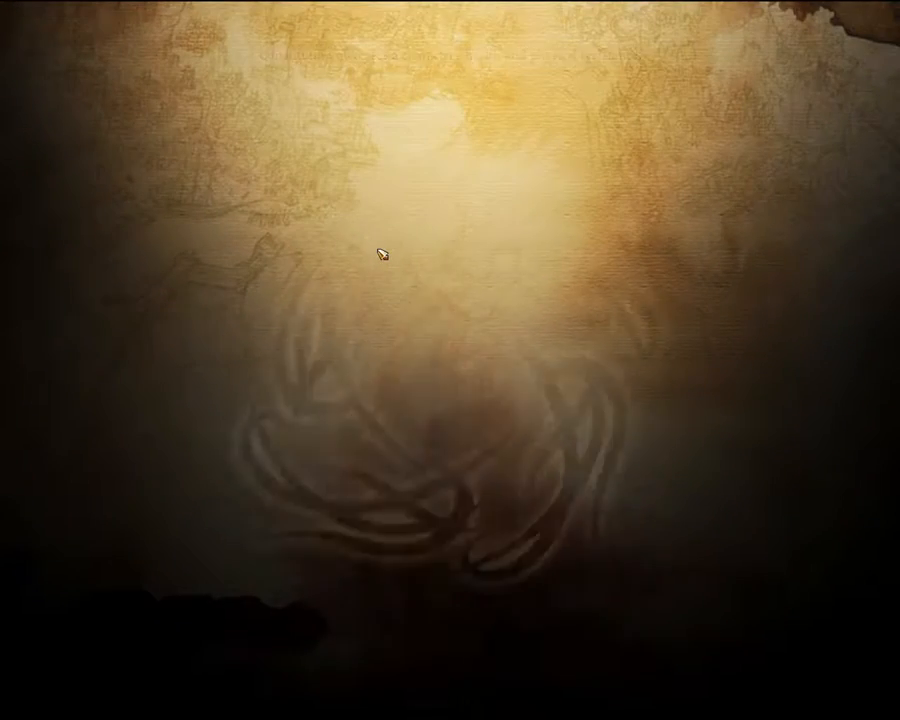
pyautogui.press('w')
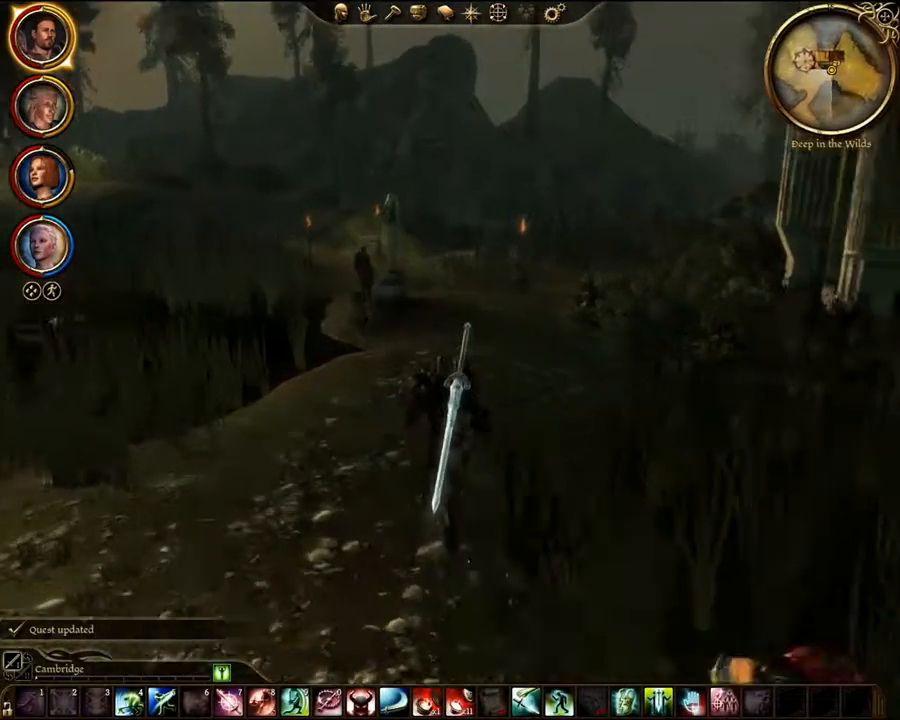
pyautogui.press('w')
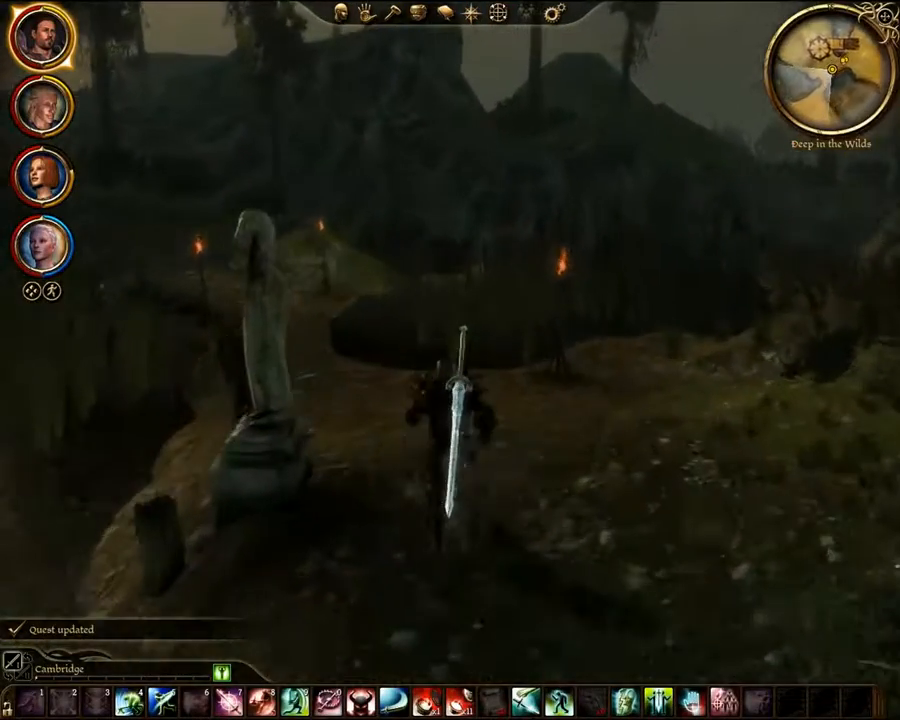
pyautogui.moveTo(428, 264); pyautogui.dragTo(220, 320, button='right')
pyautogui.click(342, 330)
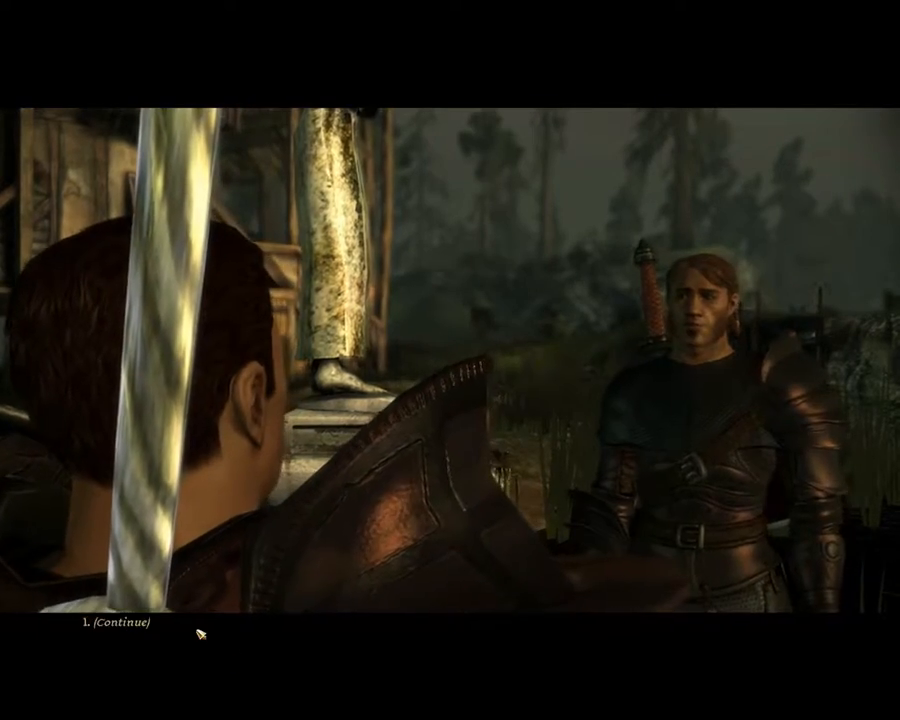
pyautogui.click(196, 630)
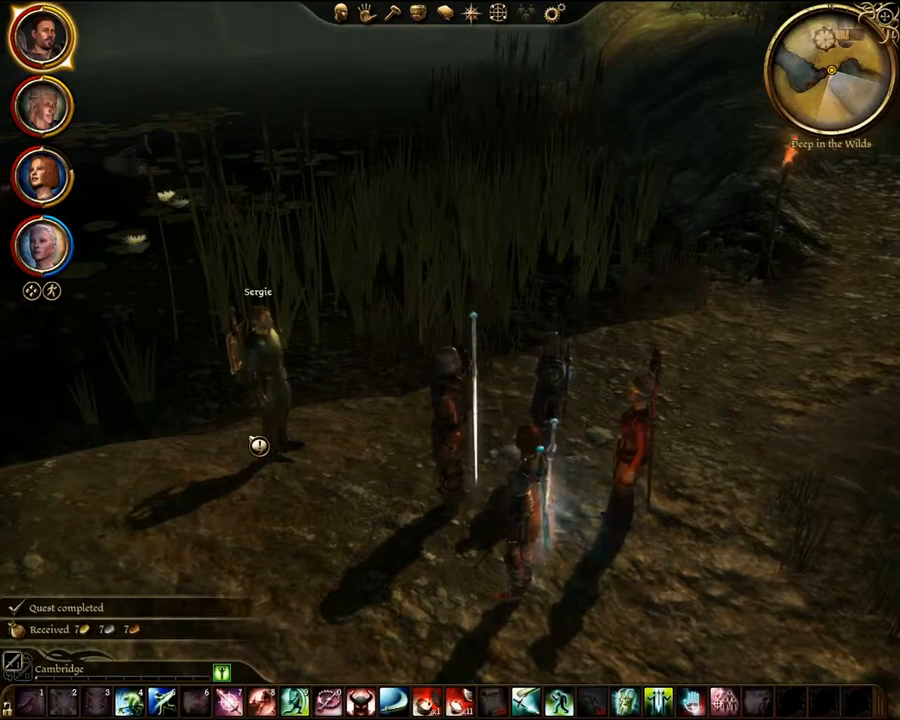
pyautogui.moveTo(450, 360); pyautogui.dragTo(360, 300, button='right')
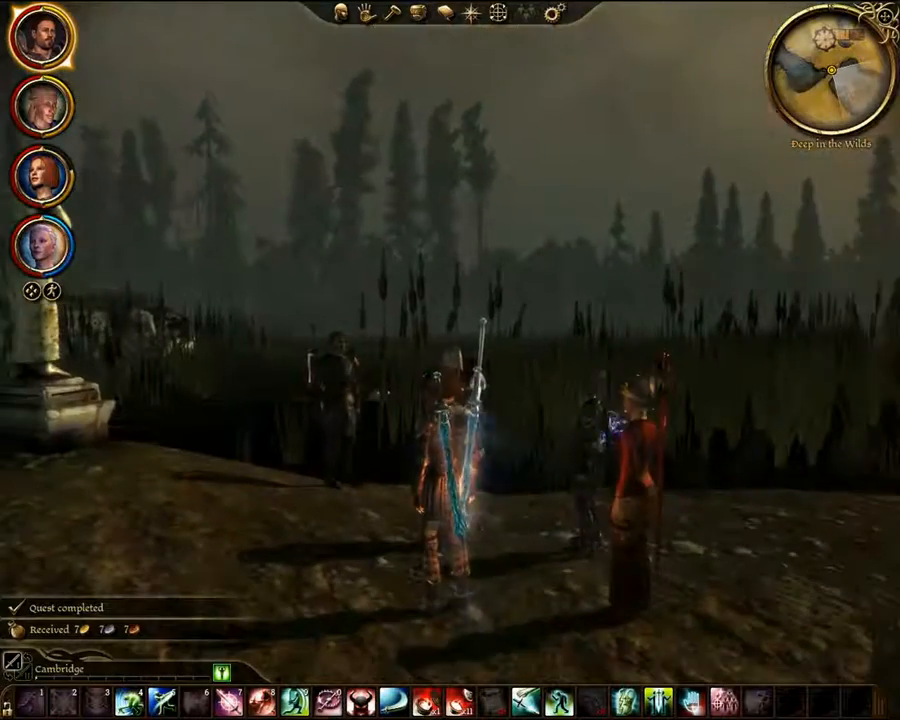
pyautogui.moveTo(450, 360); pyautogui.dragTo(240, 460, button='right')
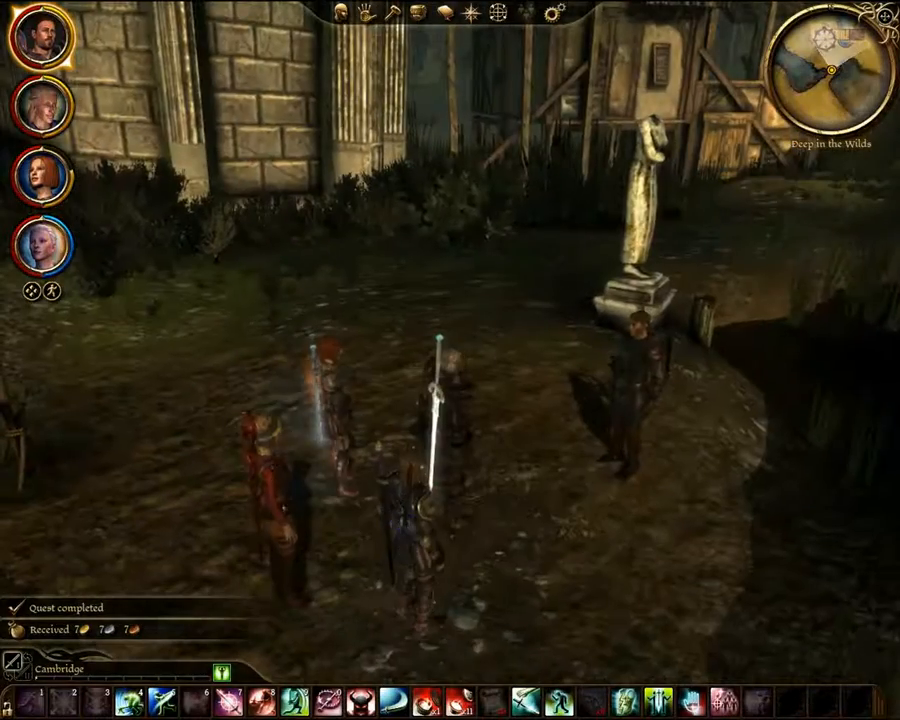